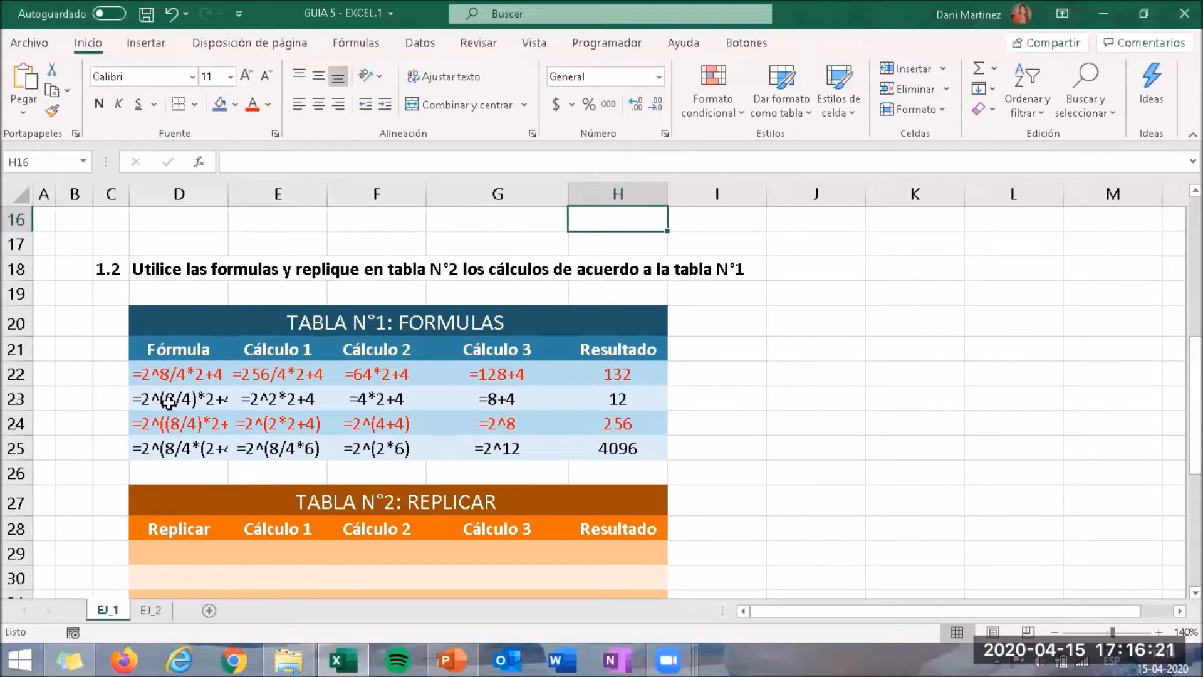
Enter the formula =2^8/4*2+4 in D29, the first Replicar cell of TABLA N°2.
{"action": "left_click", "coordinate": [186, 542]}
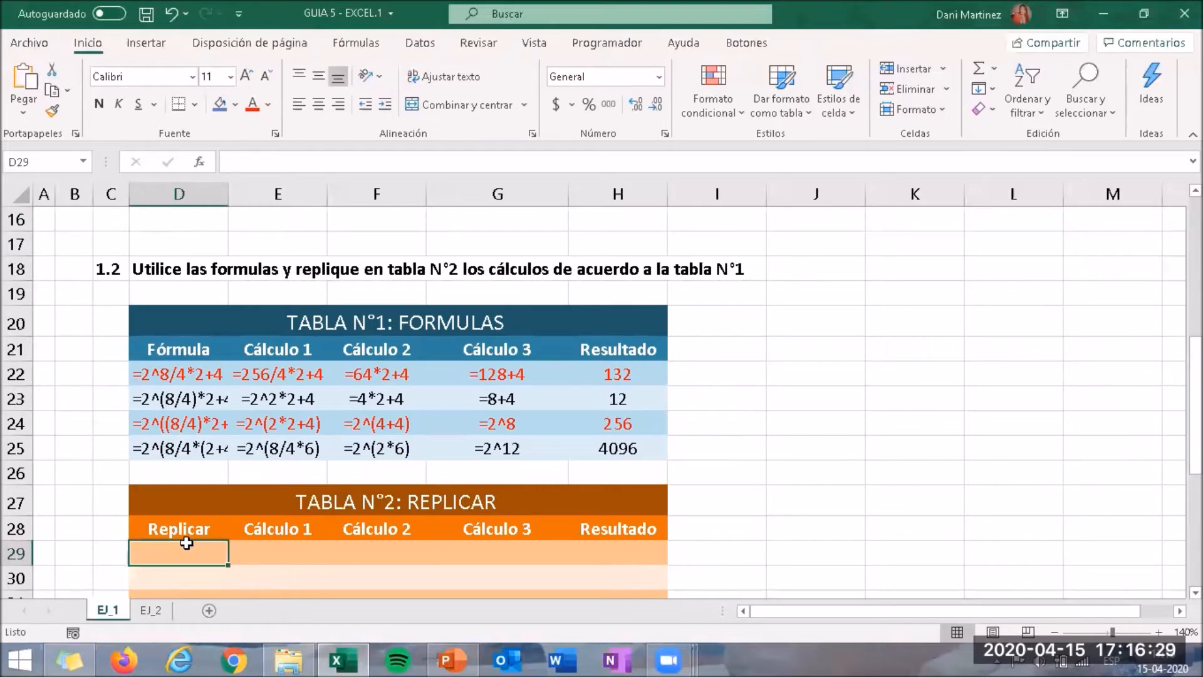
{"action": "type", "text": "="}
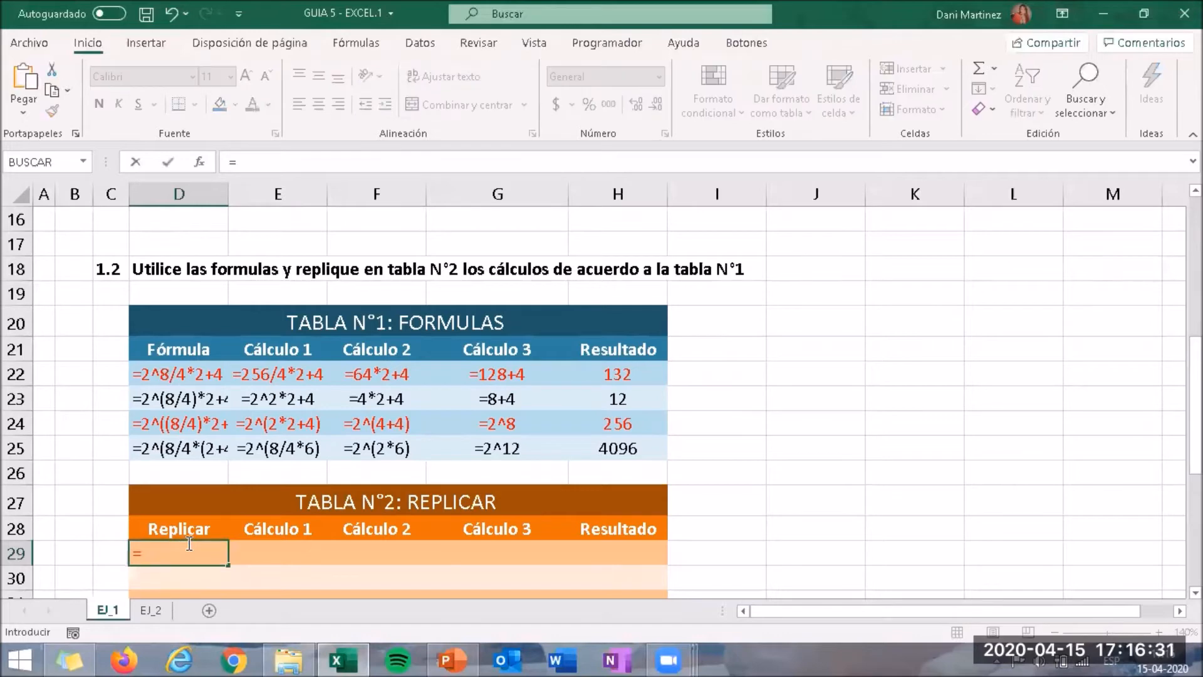
{"action": "type", "text": "2^8/4"}
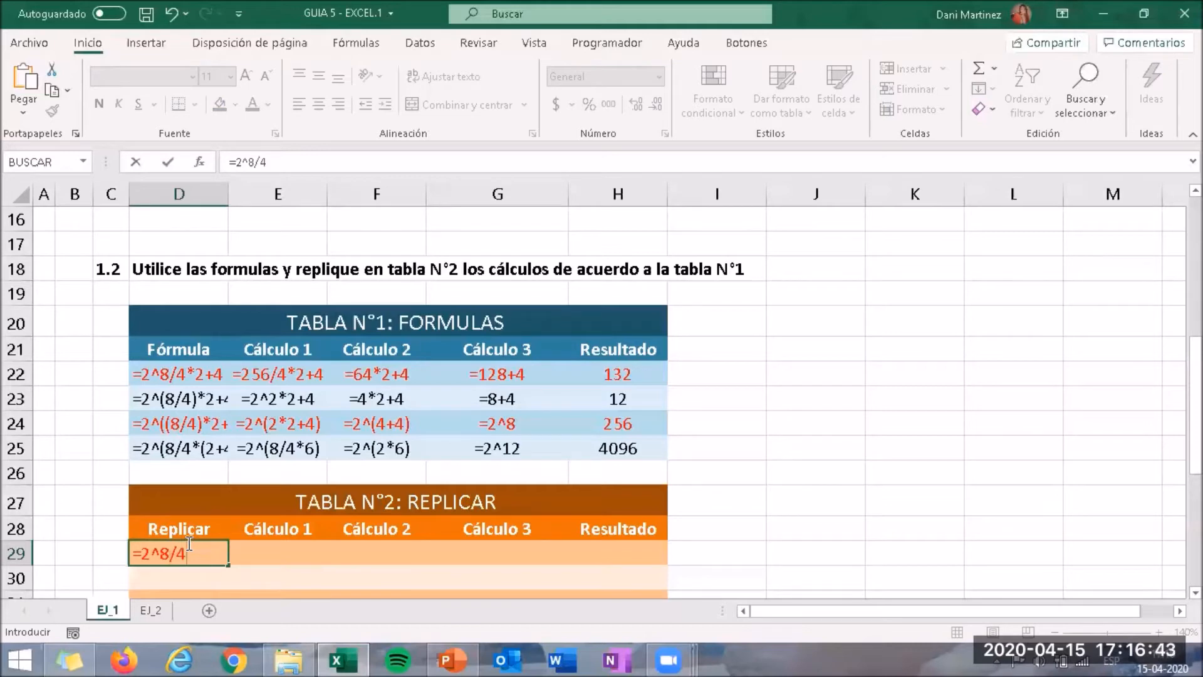
{"action": "type", "text": "*2+4"}
{"action": "key", "text": "Return"}
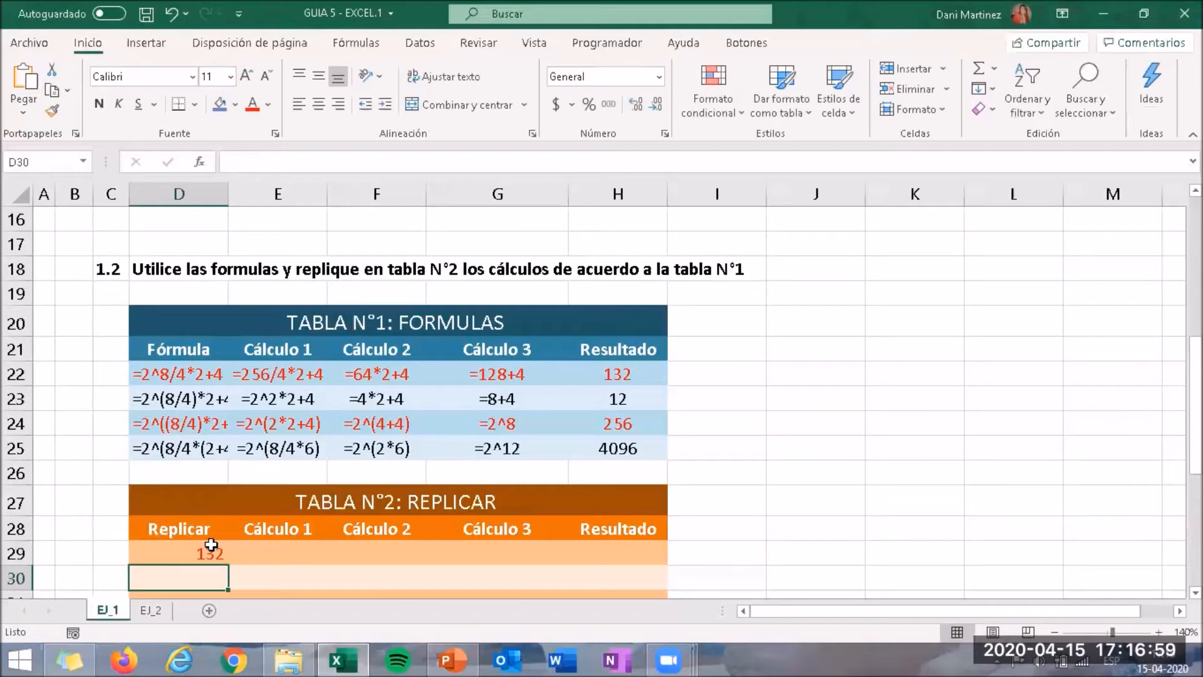
{"action": "key", "text": "Up"}
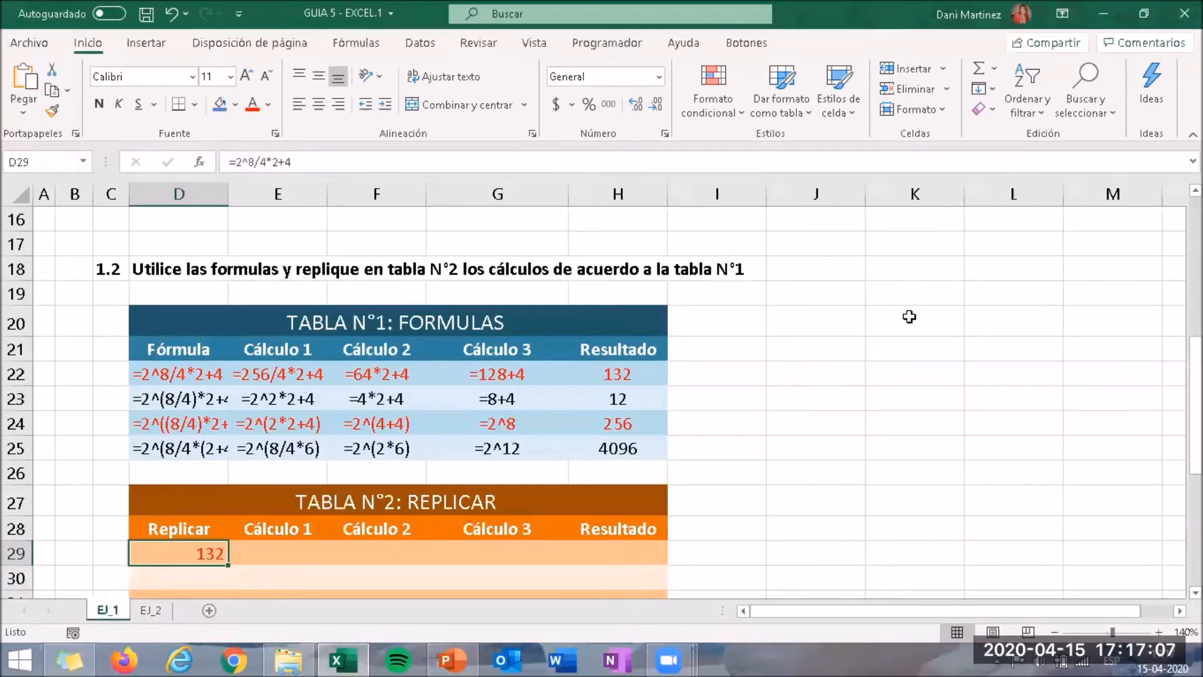
{"action": "key", "text": "alt+h"}
{"action": "scroll", "coordinate": [424, 260], "scroll_direction": "down", "scroll_amount": 2}
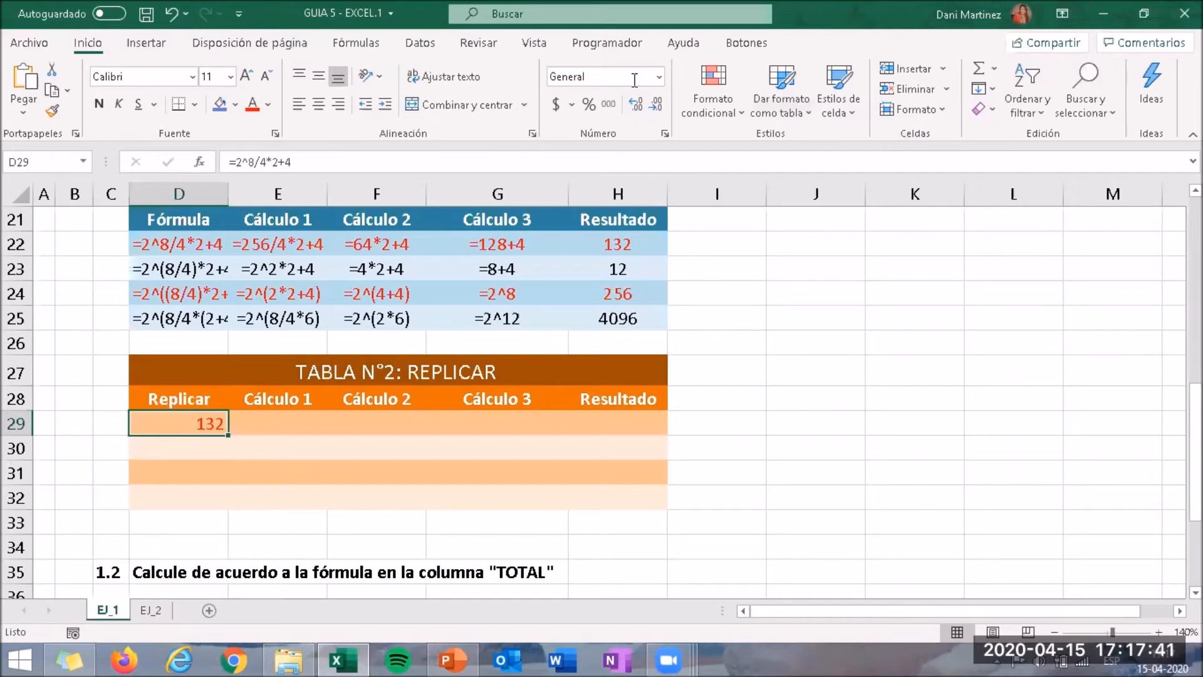
{"action": "left_click", "coordinate": [659, 82]}
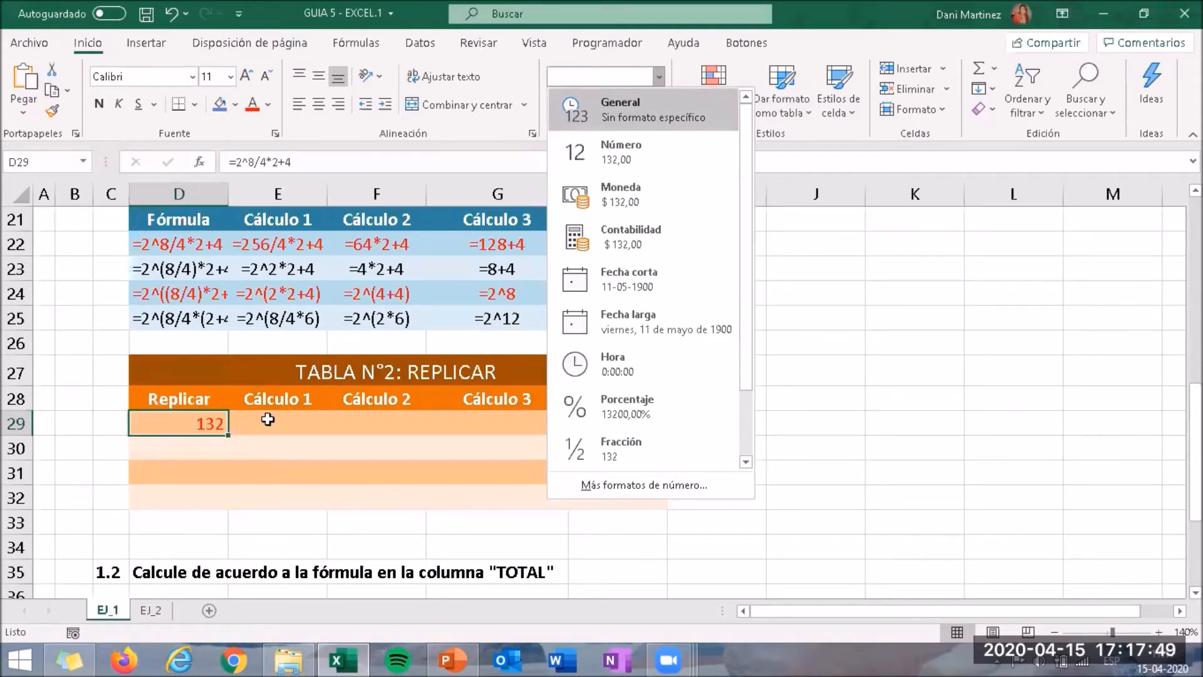
{"action": "double_click", "coordinate": [201, 419]}
{"action": "key", "text": "Return"}
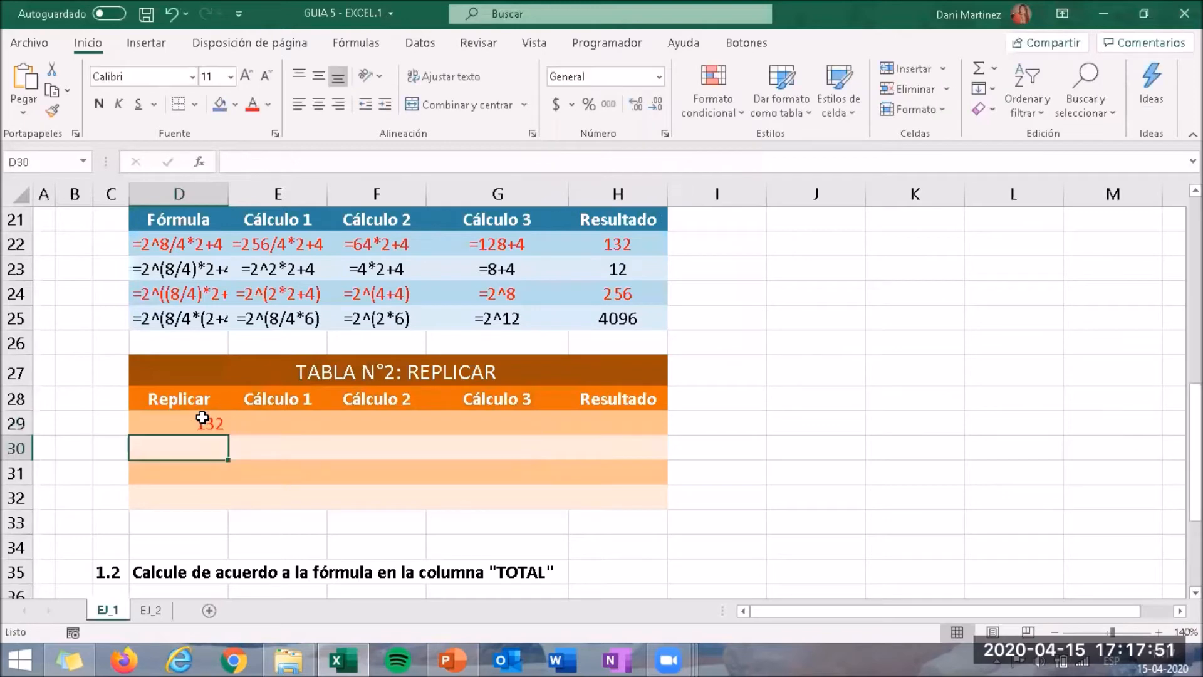
Format cell D29 with the Texto number category.
{"action": "left_click", "coordinate": [202, 421]}
{"action": "right_click", "coordinate": [203, 424]}
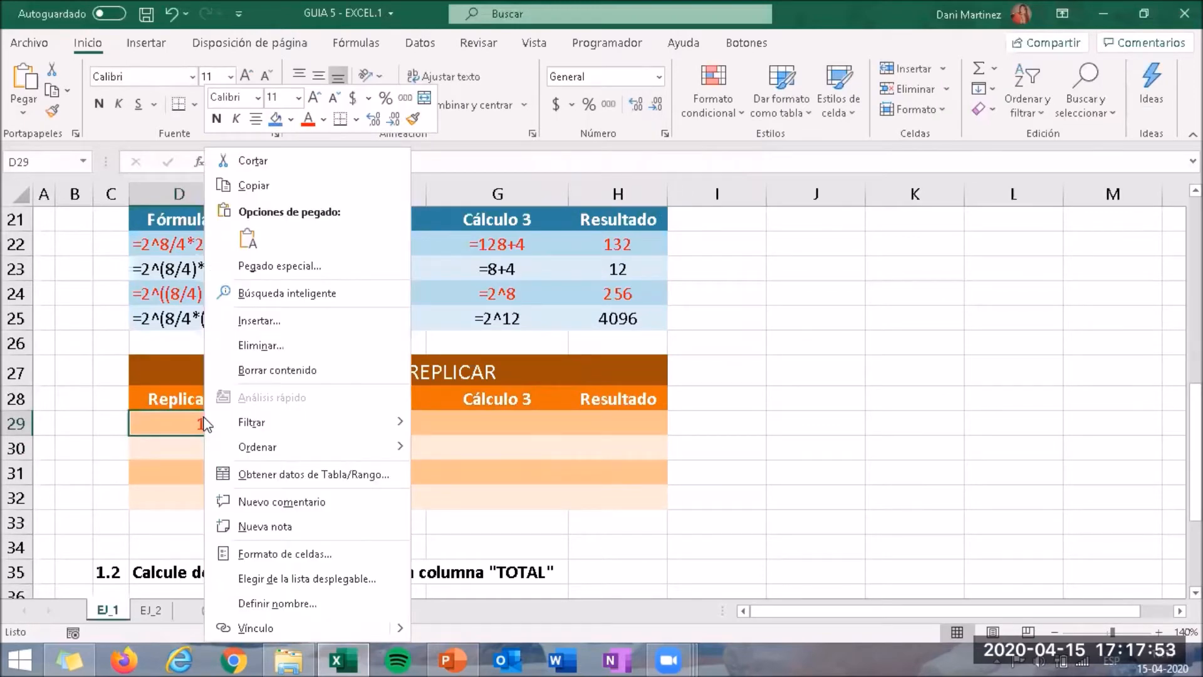
{"action": "left_click", "coordinate": [327, 552]}
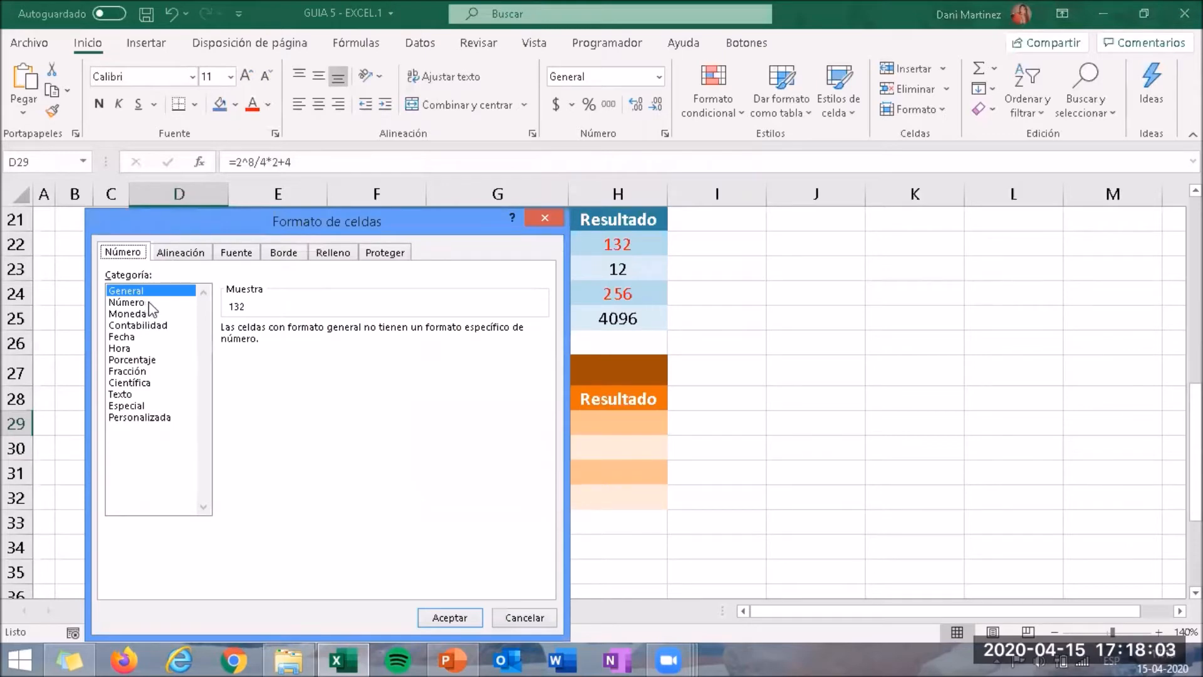
{"action": "left_click", "coordinate": [148, 394]}
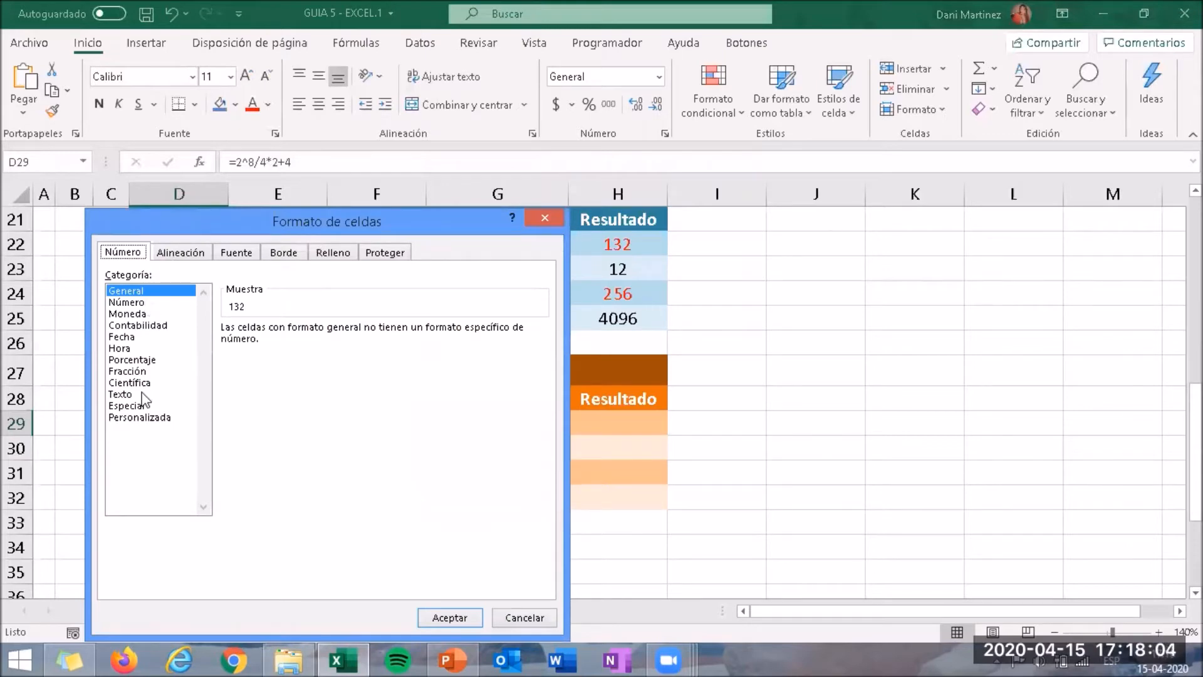
{"action": "left_click", "coordinate": [449, 618]}
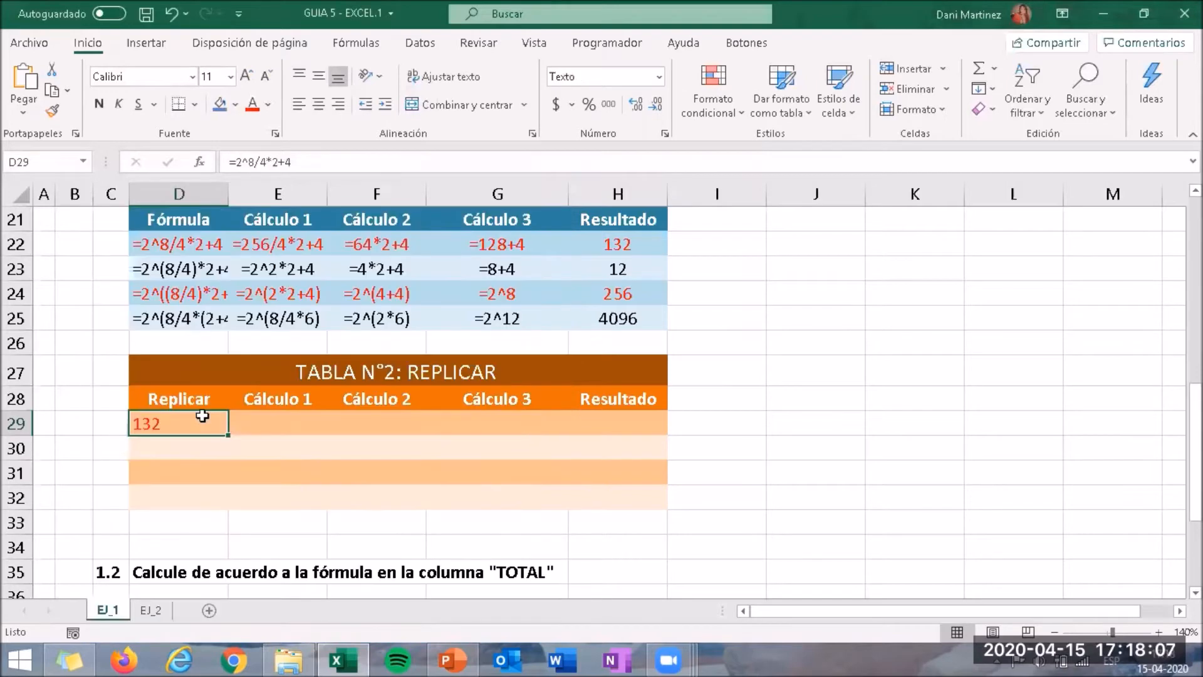
Re-enter the content of D29 as the literal text =2^8/4*2+4 instead of a calculated formula.
{"action": "double_click", "coordinate": [205, 416]}
{"action": "left_click", "coordinate": [287, 430]}
{"action": "key", "text": "Return"}
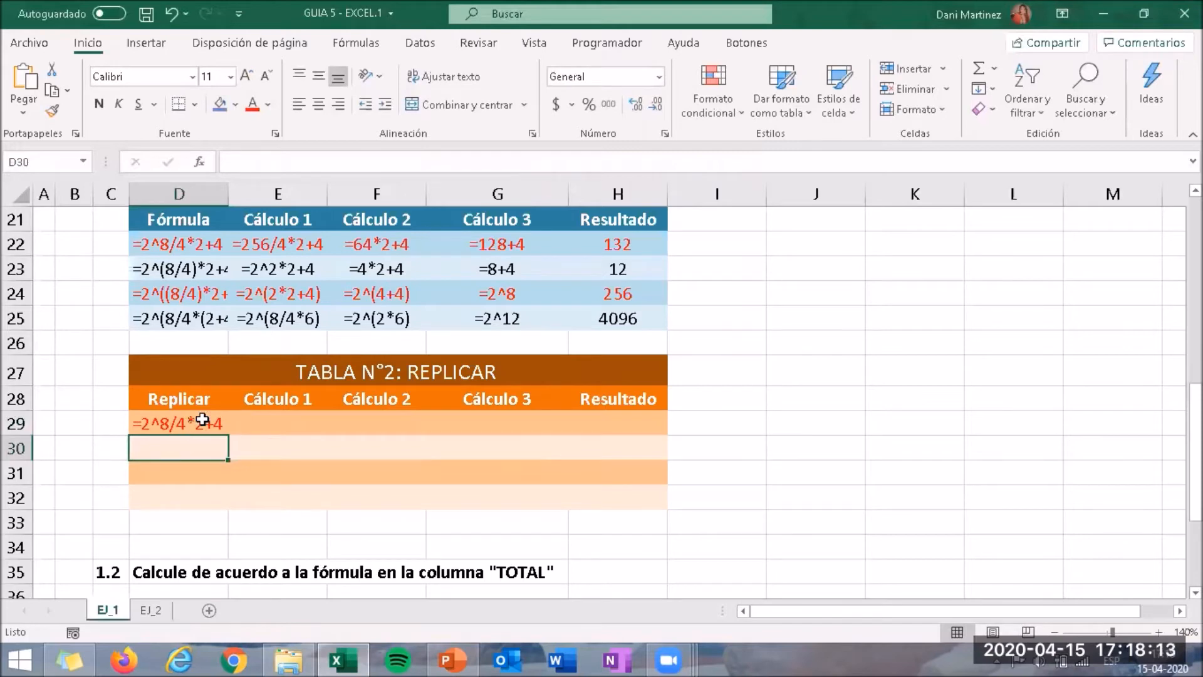
{"action": "key", "text": "Up"}
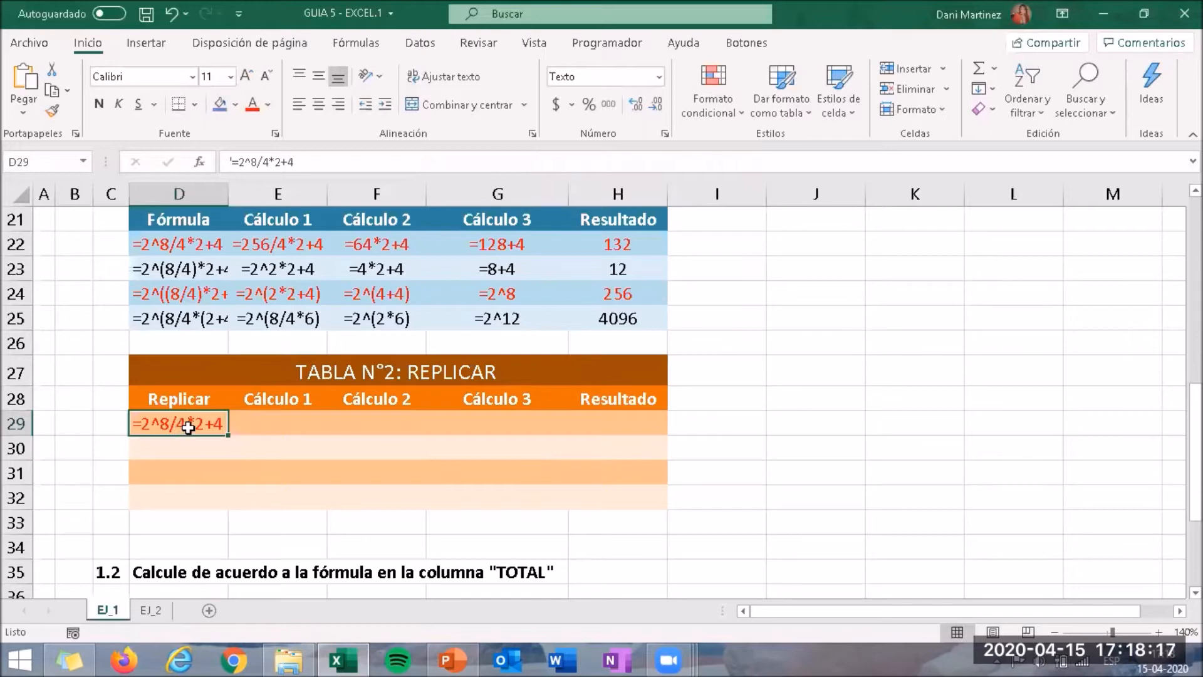
Enter =256/4*2+4 as text enclosed in quote marks in E29 under Cálculo 1.
{"action": "left_click", "coordinate": [287, 420]}
{"action": "double_click", "coordinate": [287, 420]}
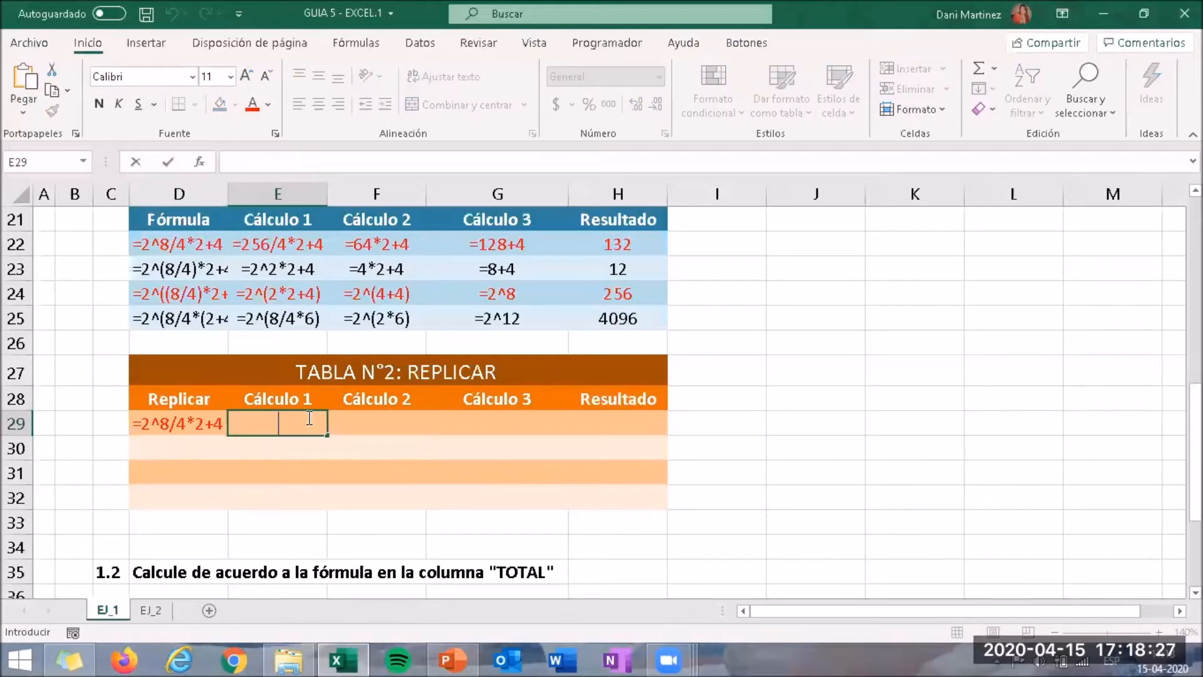
{"action": "type", "text": "\"=256/4*2+4"}
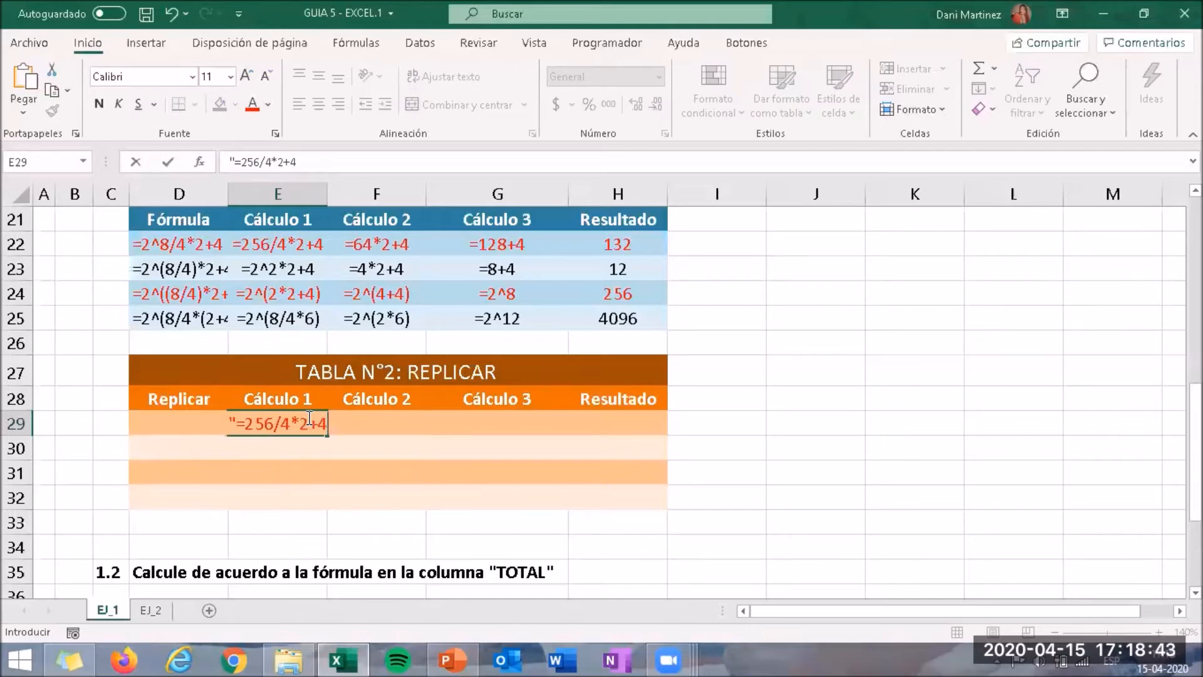
{"action": "type", "text": "\""}
{"action": "key", "text": "Return"}
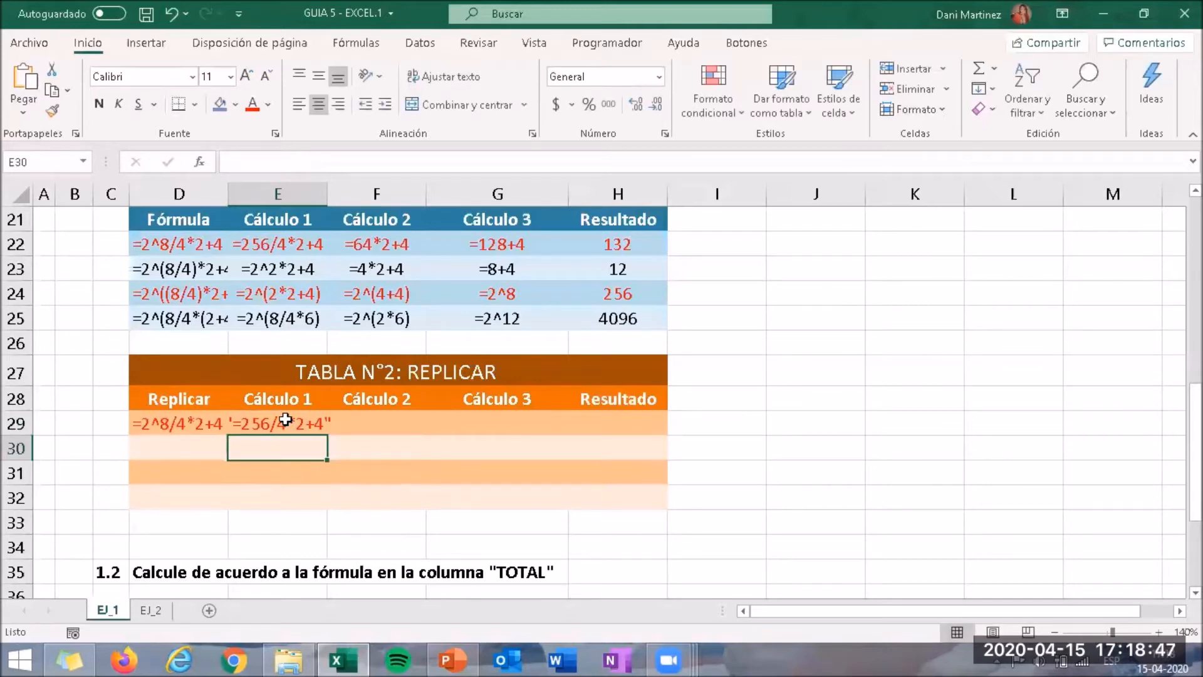
Enter '=64*2+4 with a leading apostrophe in F29 under Cálculo 2 so it is stored as text.
{"action": "left_click", "coordinate": [364, 424]}
{"action": "double_click", "coordinate": [364, 424]}
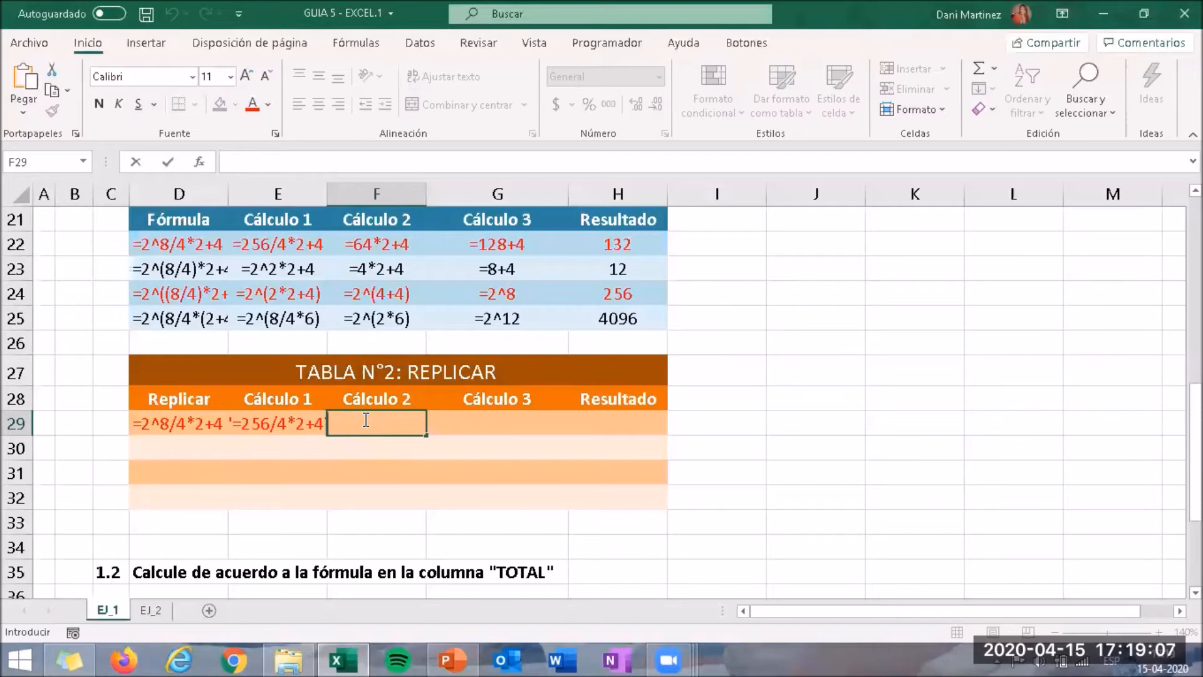
{"action": "type", "text": "'="}
{"action": "left_click_drag", "start_coordinate": [330, 419], "coordinate": [352, 420]}
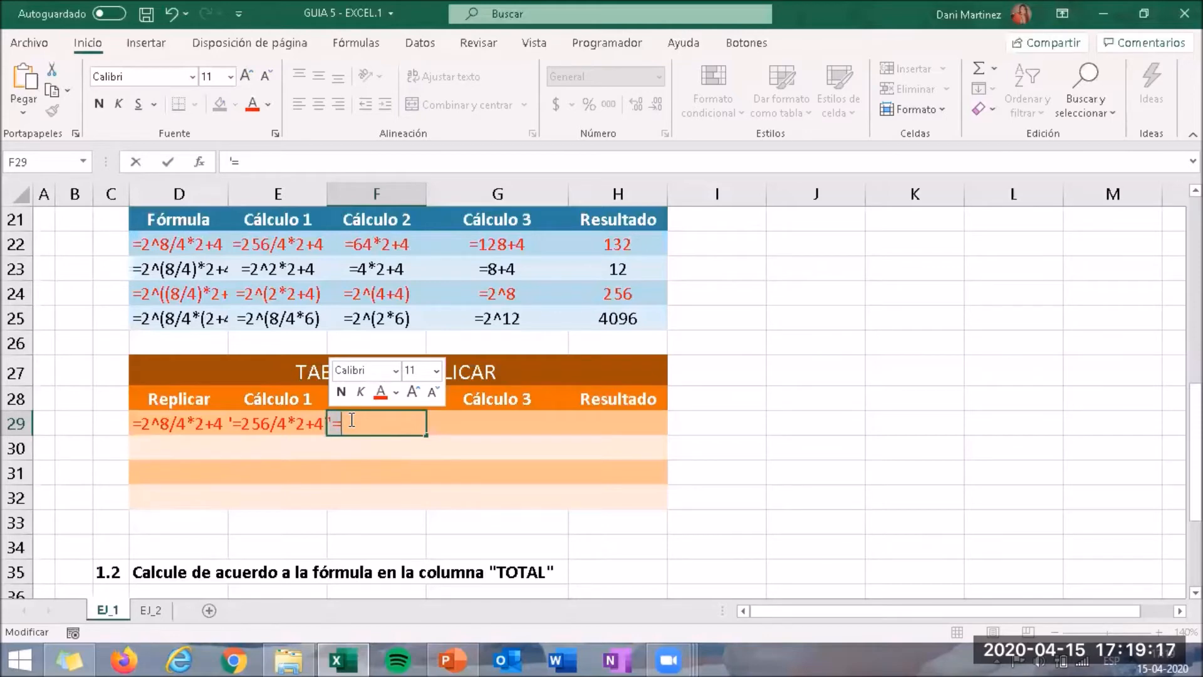
{"action": "left_click", "coordinate": [352, 420]}
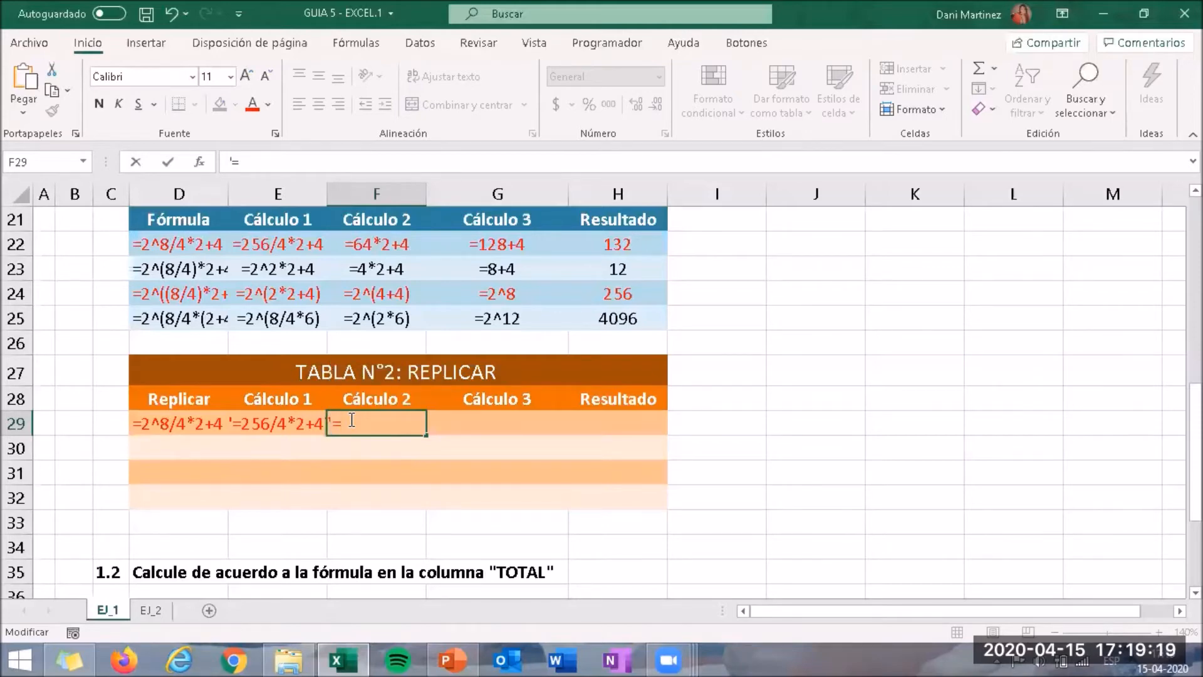
{"action": "type", "text": "64*2+4"}
{"action": "key", "text": "Return"}
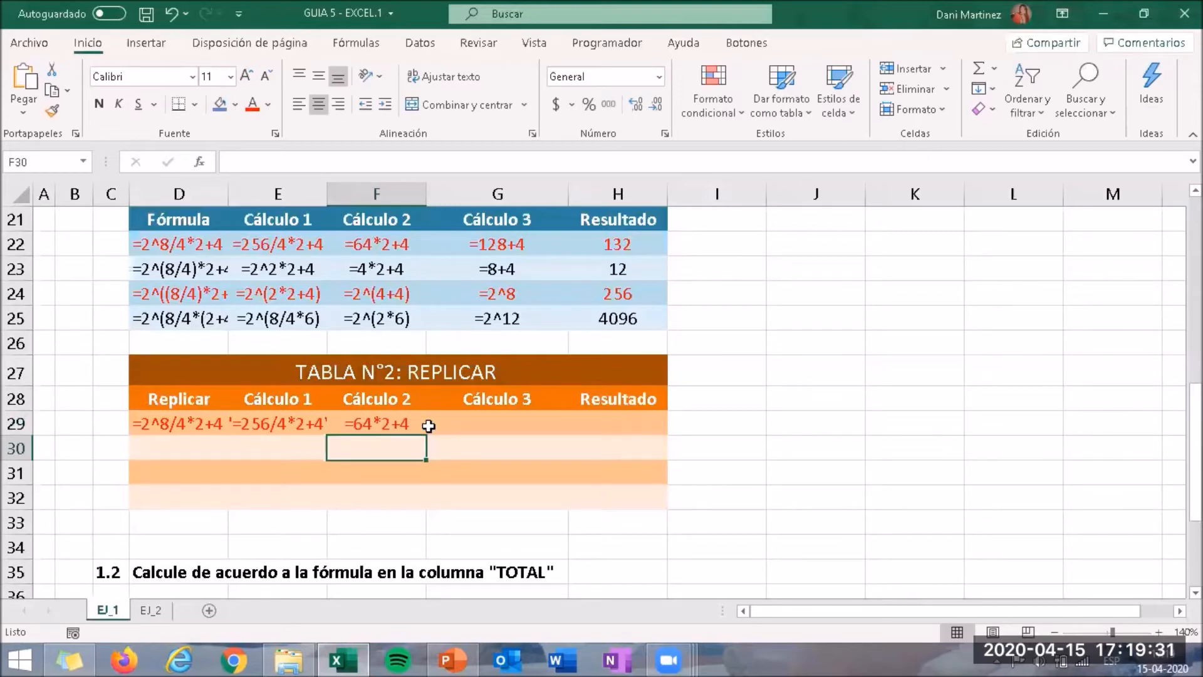
Enter '=128+4 with a leading apostrophe in G29 under Cálculo 3 so it is stored as text.
{"action": "left_click", "coordinate": [494, 421]}
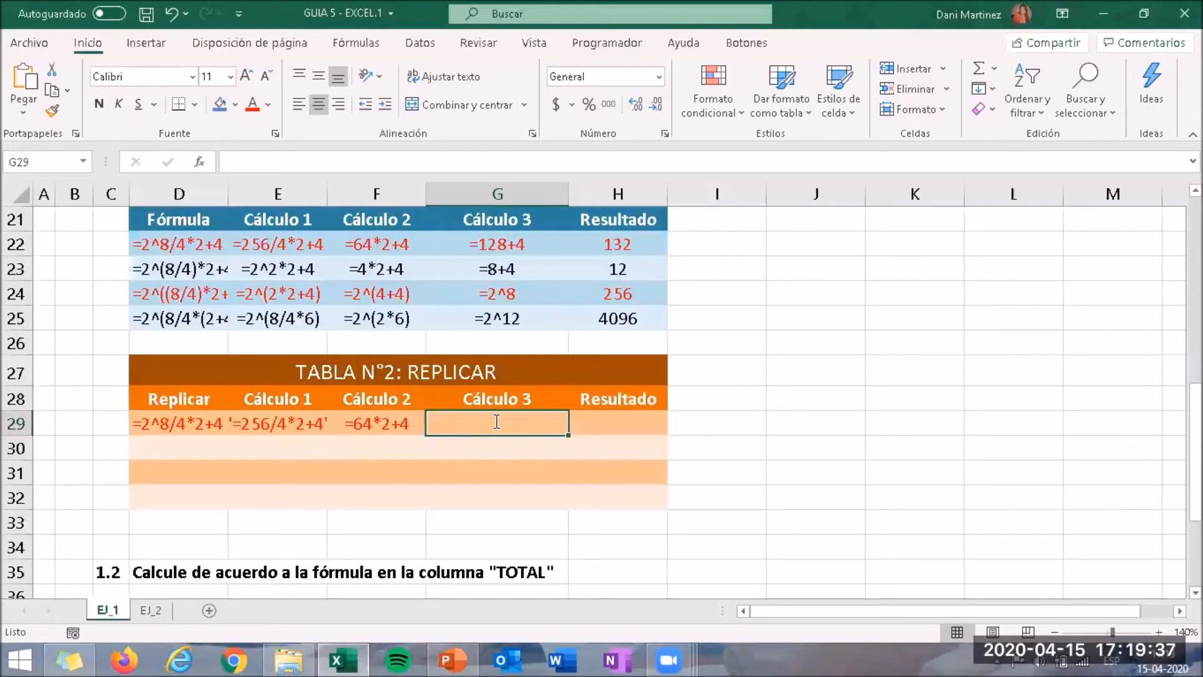
{"action": "type", "text": "'="}
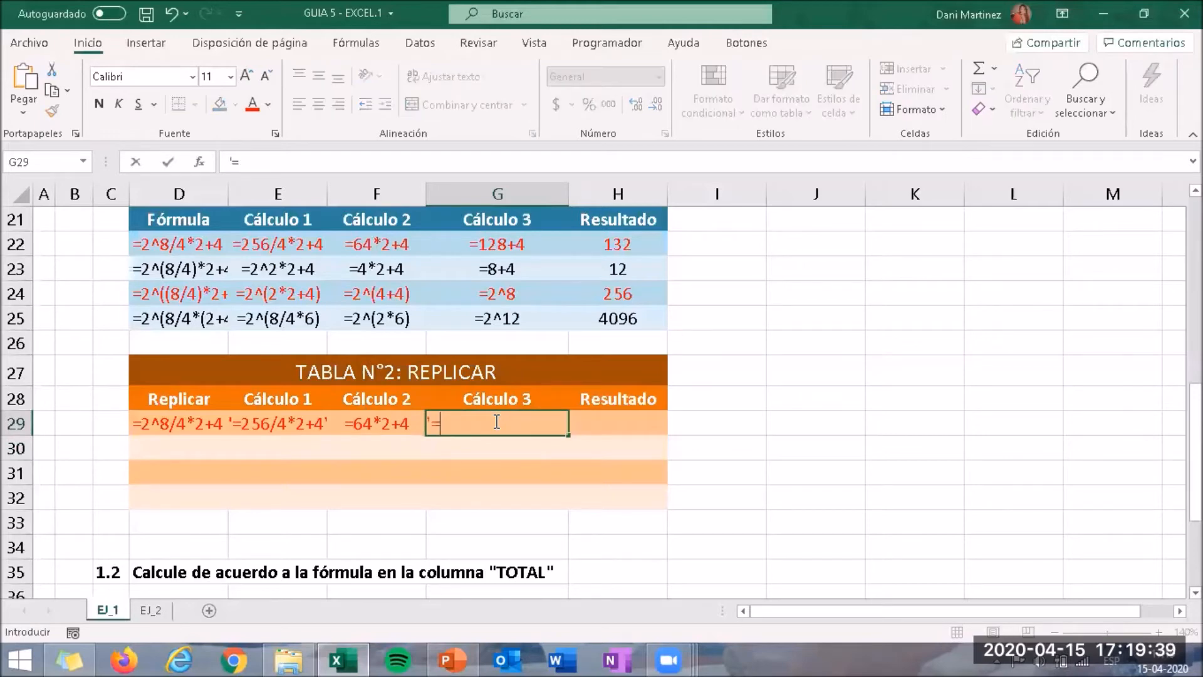
{"action": "type", "text": "128+4"}
{"action": "key", "text": "Return"}
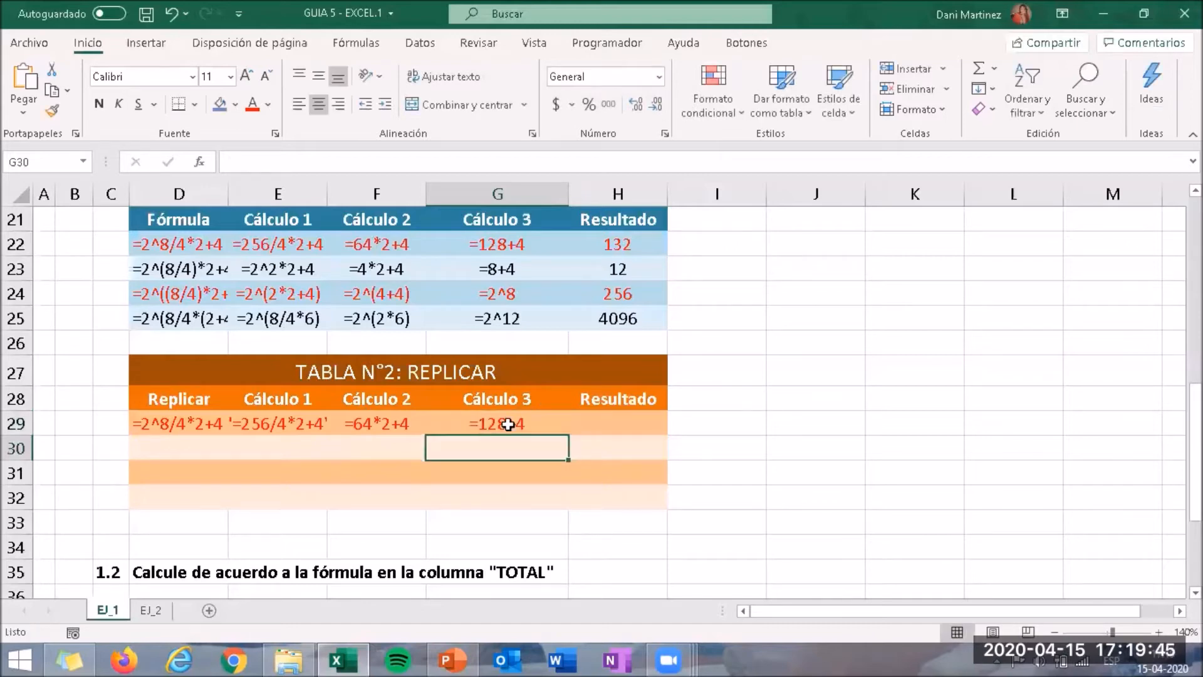
Calculate the Resultado cell H29 with the live formula =2^8/4*2+4.
{"action": "left_click", "coordinate": [613, 420]}
{"action": "type", "text": "="}
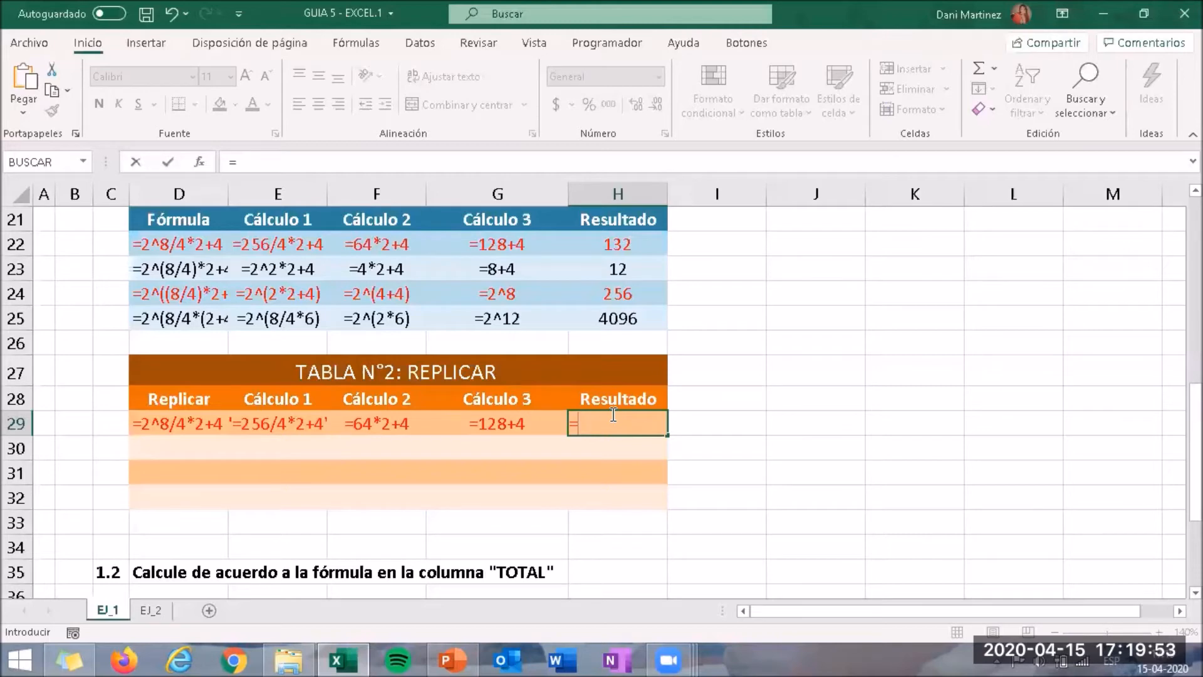
{"action": "type", "text": "2"}
{"action": "type", "text": "^8"}
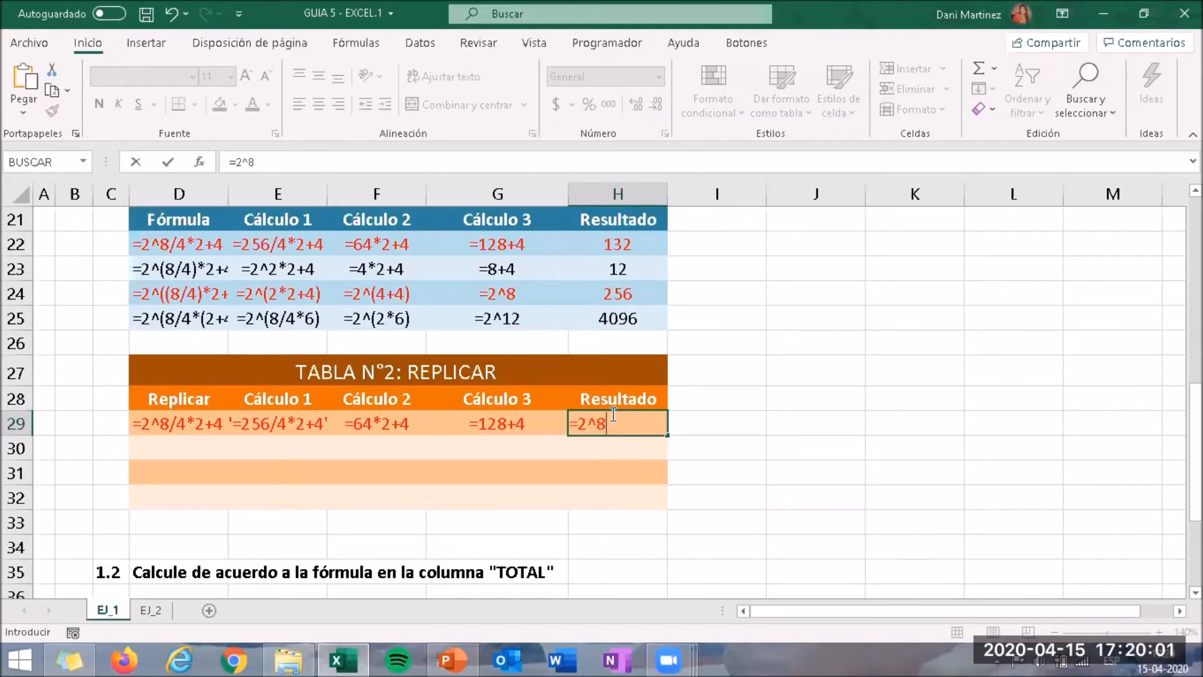
{"action": "type", "text": "/4*2+4"}
{"action": "key", "text": "Return"}
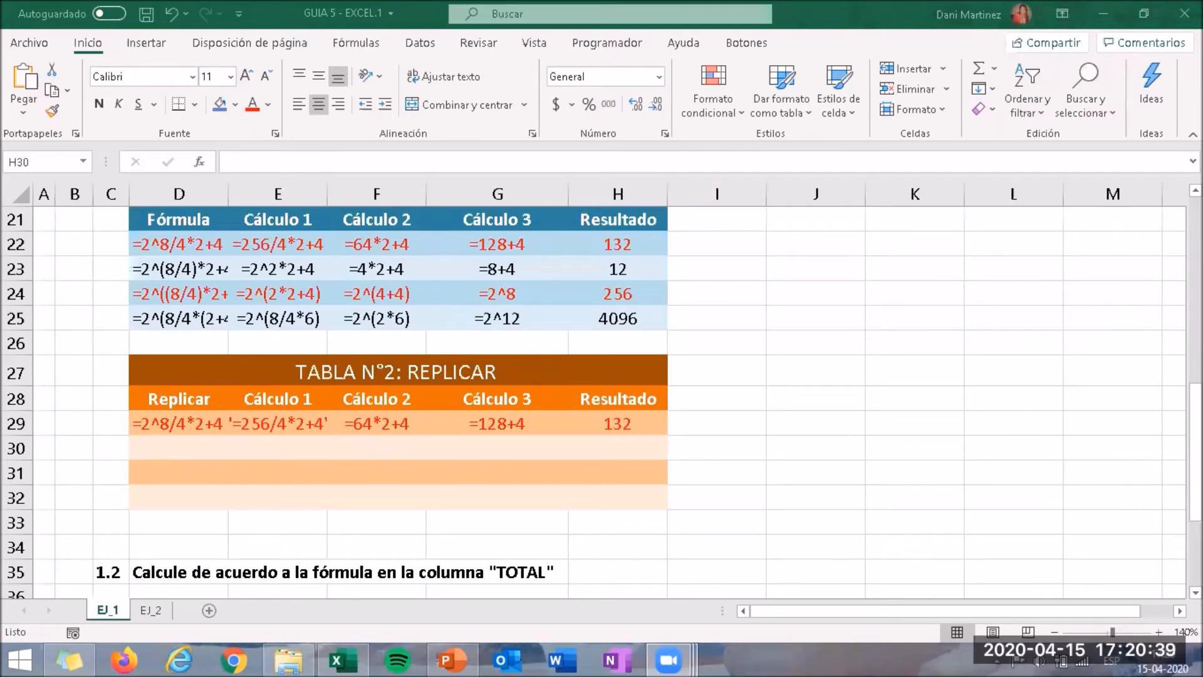
Calculate the Teclado total in H38 with the formula =E38*F38, then select that cell.
{"action": "left_click_drag", "start_coordinate": [1196, 417], "coordinate": [1196, 482]}
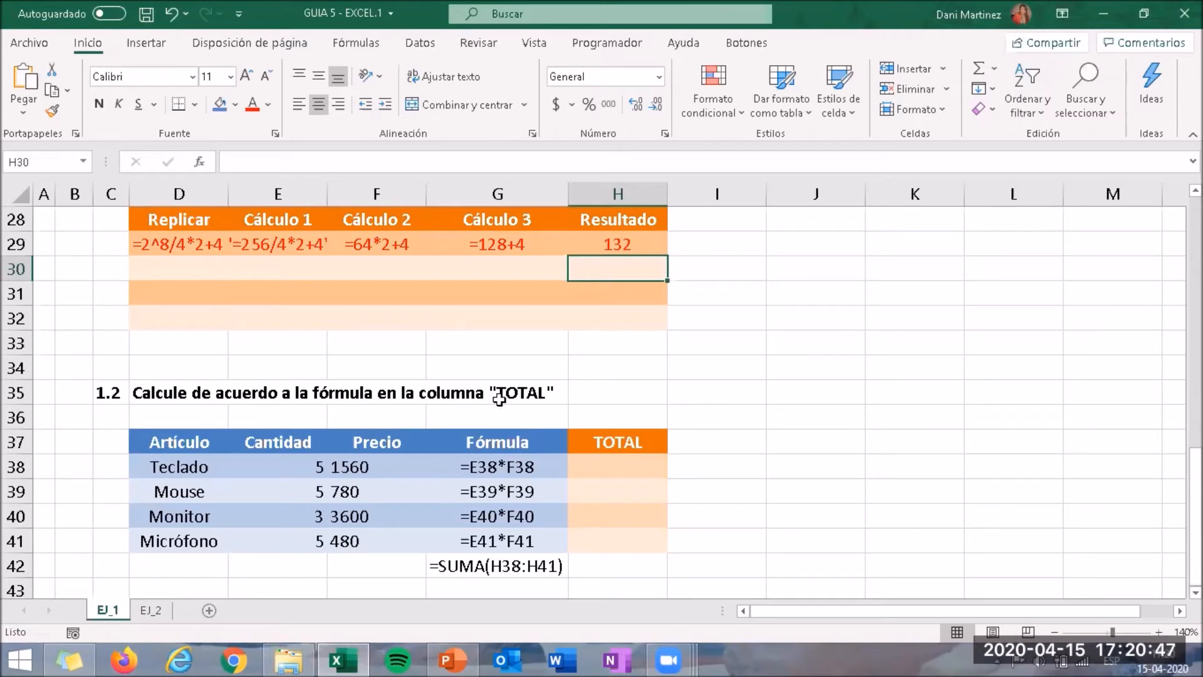
{"action": "left_click", "coordinate": [623, 463]}
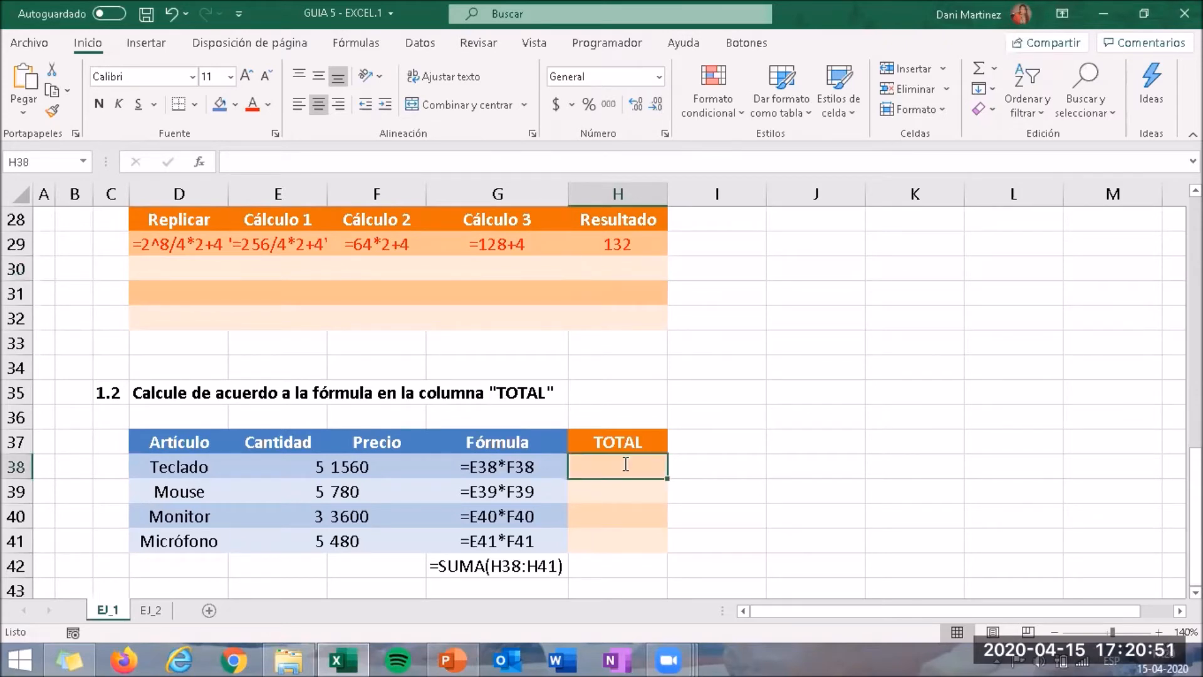
{"action": "type", "text": "="}
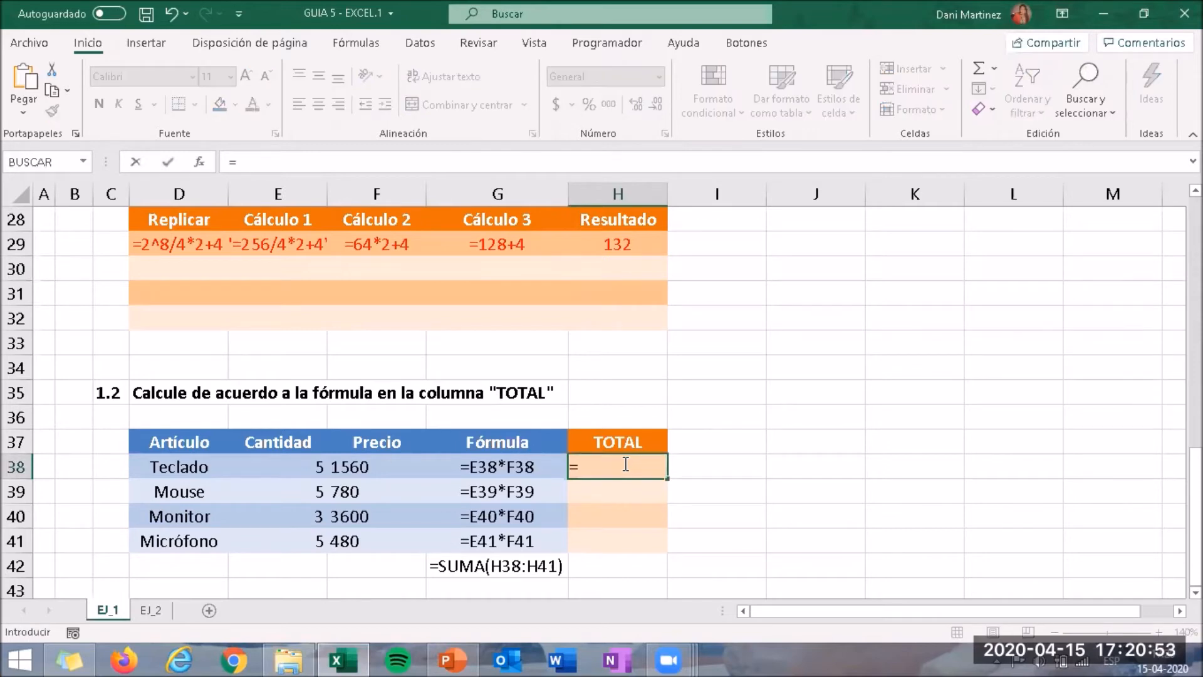
{"action": "left_click", "coordinate": [312, 467]}
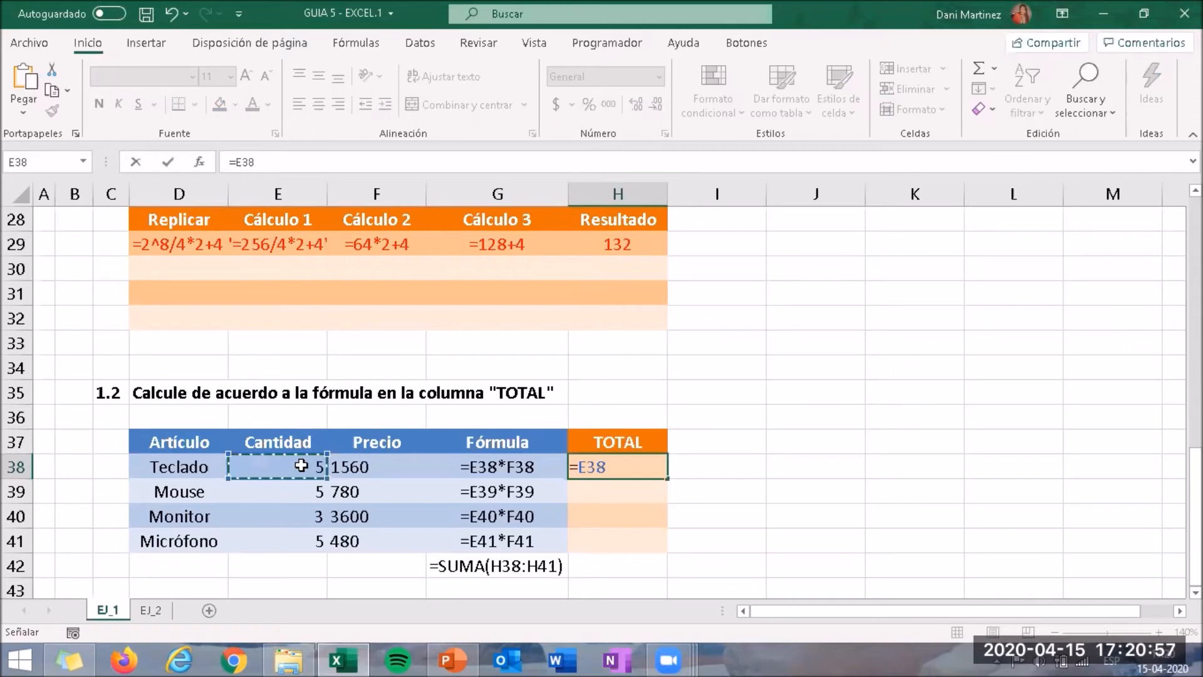
{"action": "type", "text": "*"}
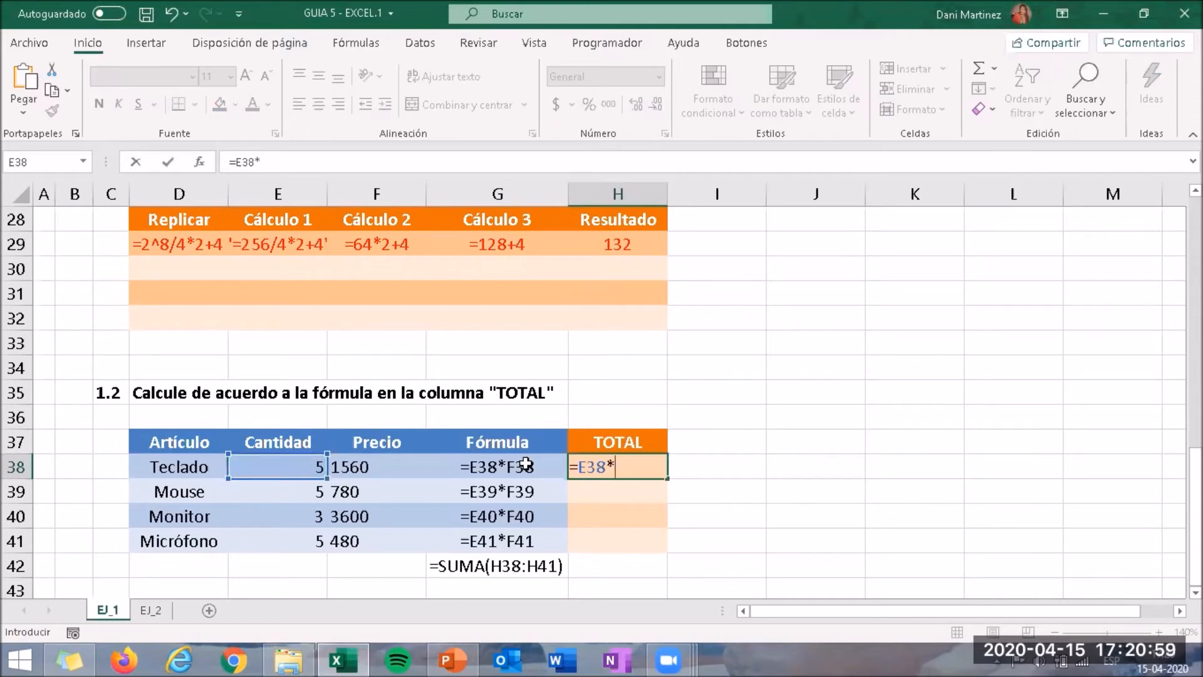
{"action": "left_click", "coordinate": [379, 465]}
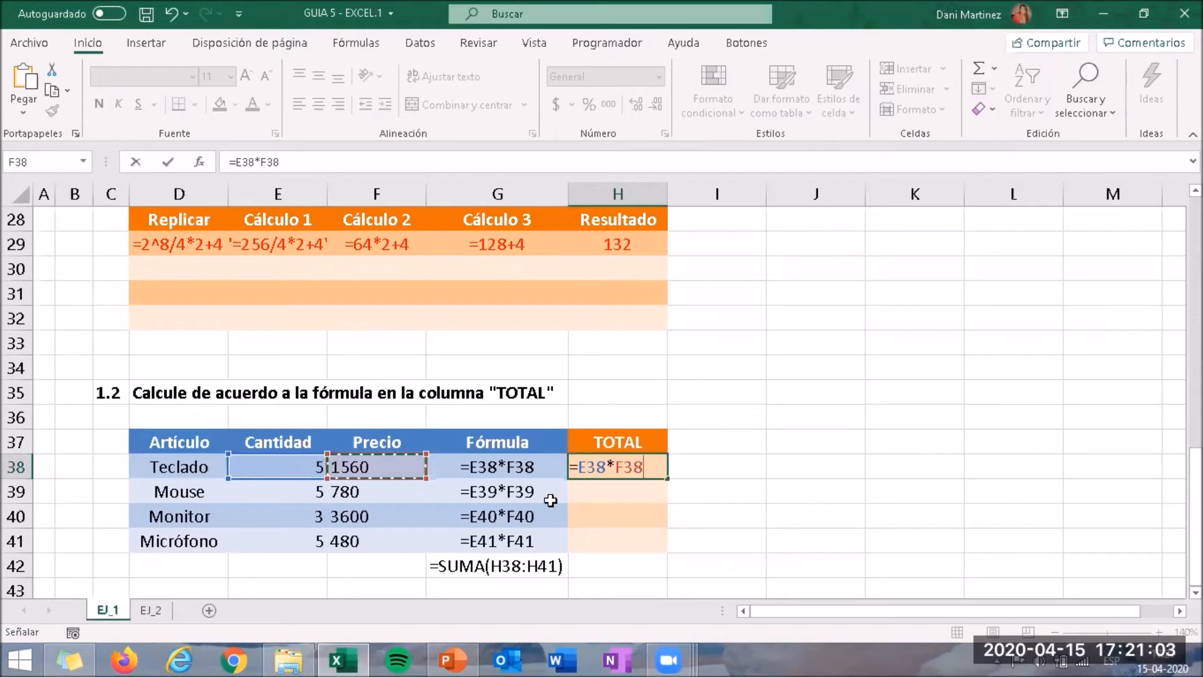
{"action": "key", "text": "Return"}
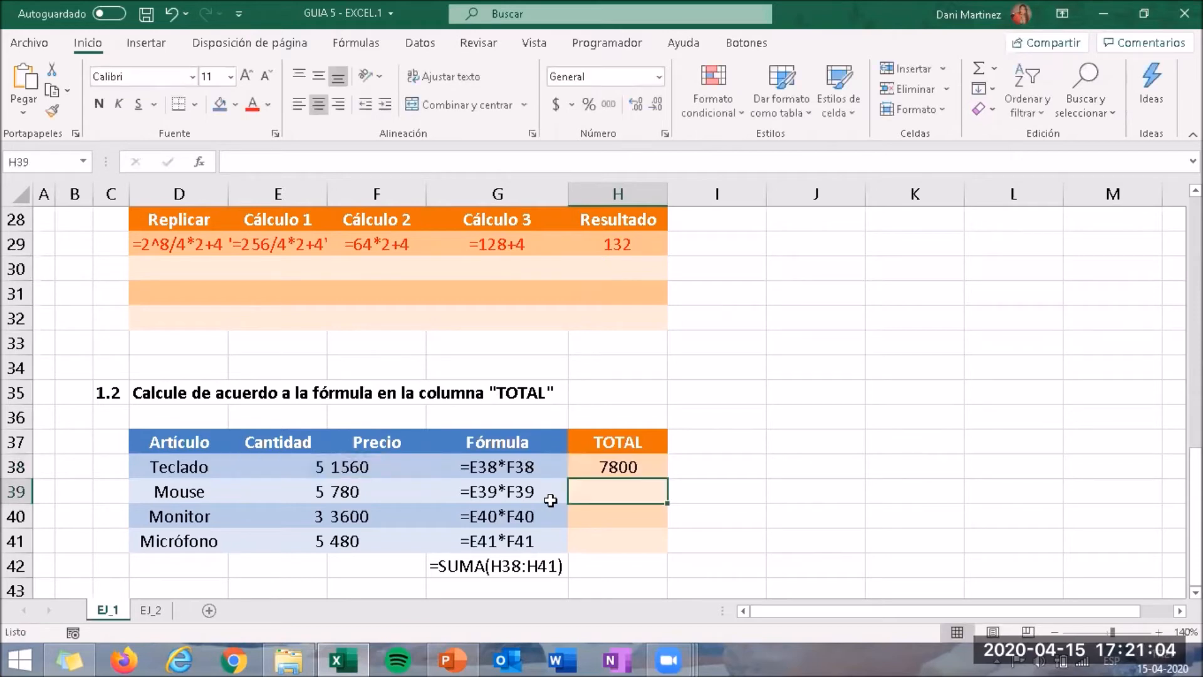
{"action": "left_click", "coordinate": [647, 463]}
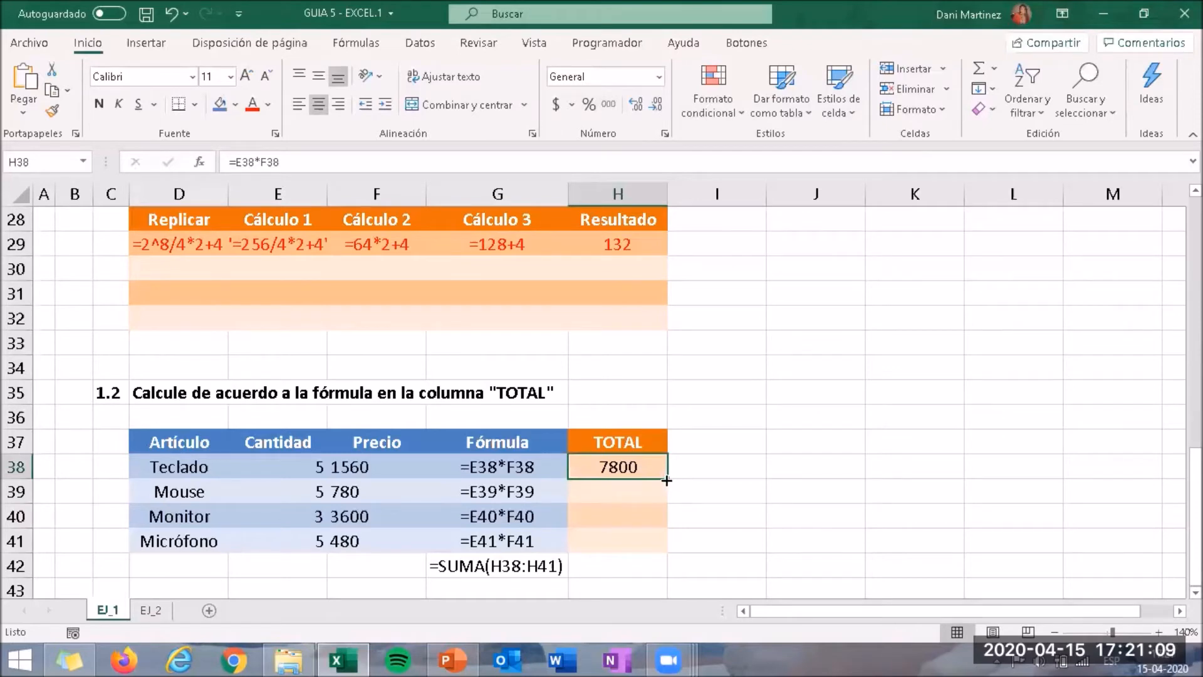
Fill the TOTAL formula from H38 down to H41 and total the column in H42 with =SUMA(H38:H41).
{"action": "left_click_drag", "start_coordinate": [666, 479], "coordinate": [648, 559]}
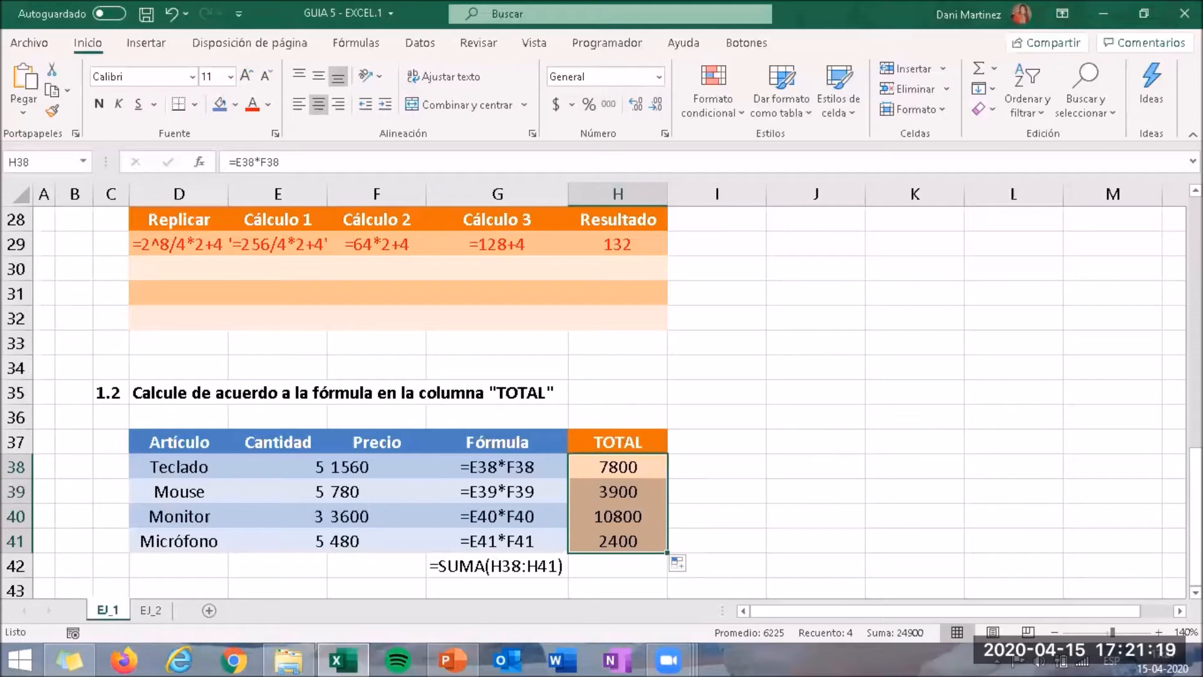
{"action": "left_click", "coordinate": [595, 567]}
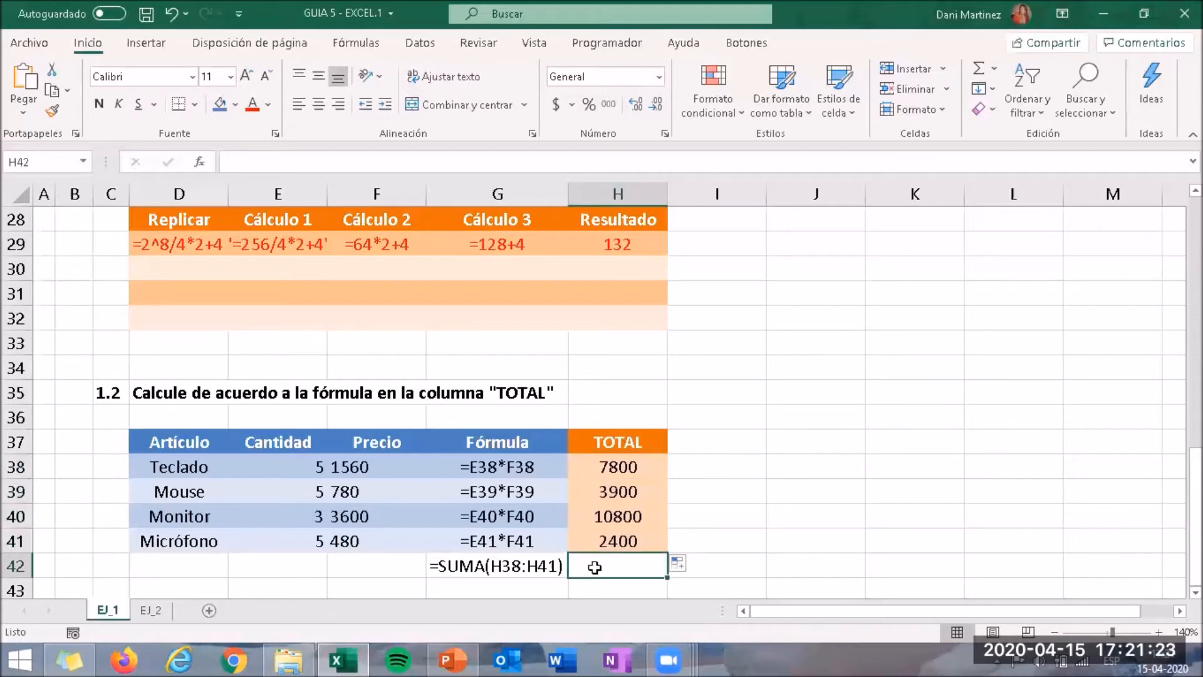
{"action": "type", "text": "="}
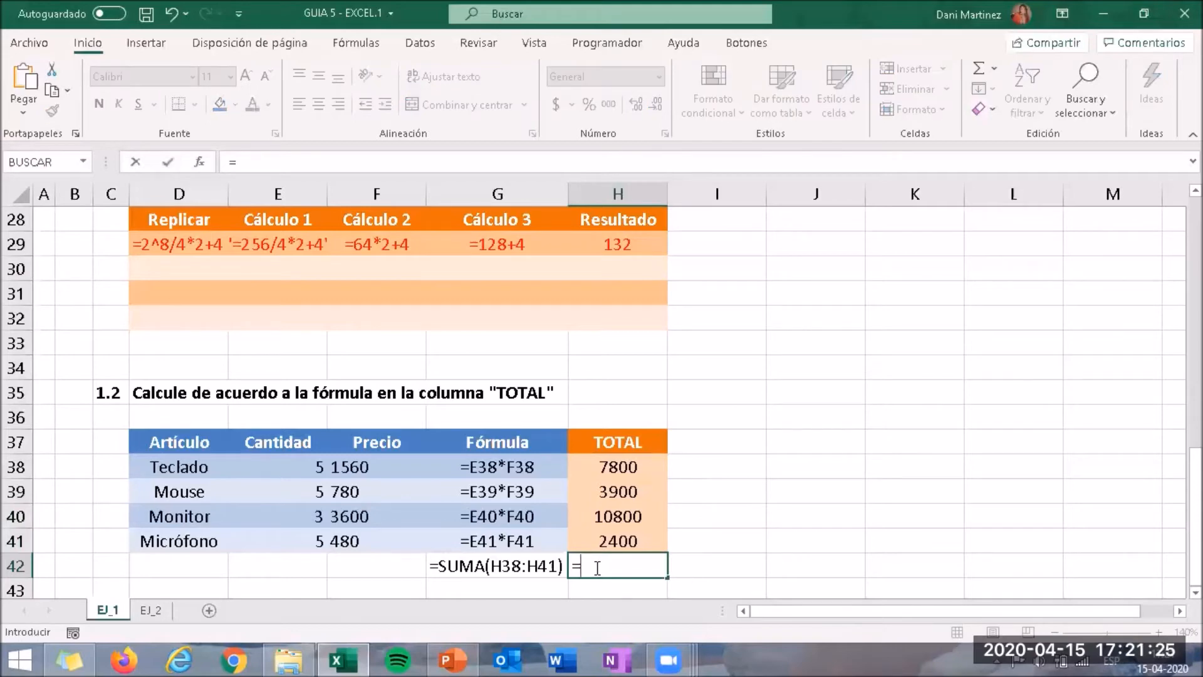
{"action": "type", "text": "sum"}
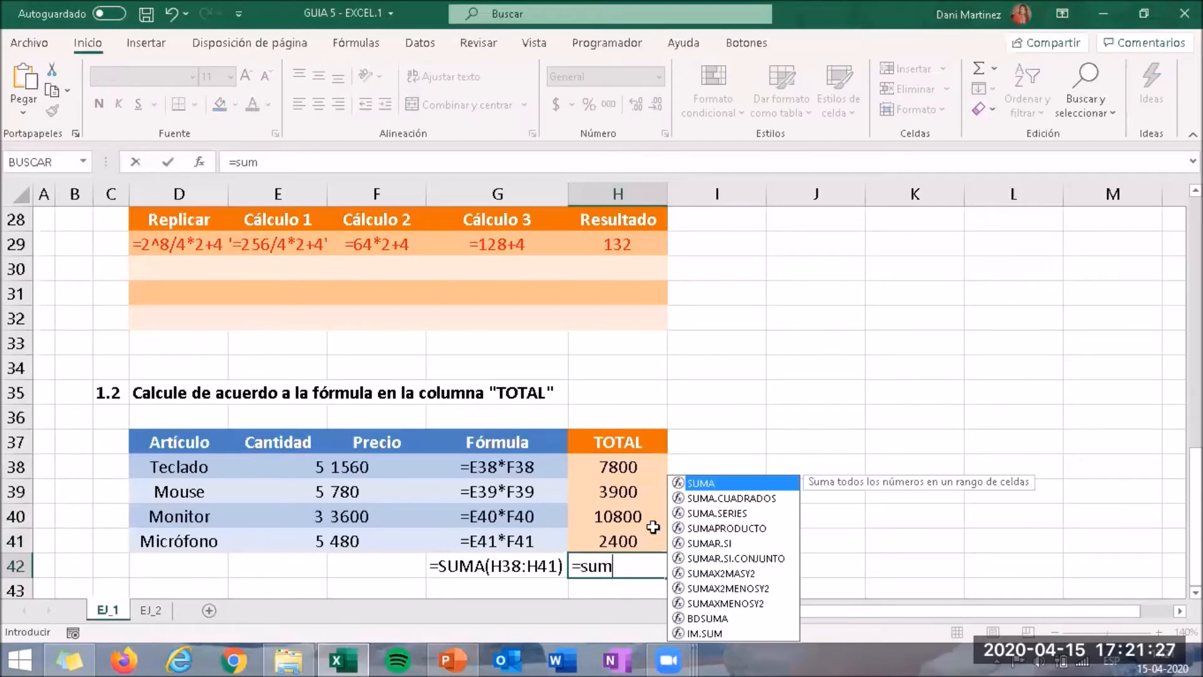
{"action": "double_click", "coordinate": [702, 482]}
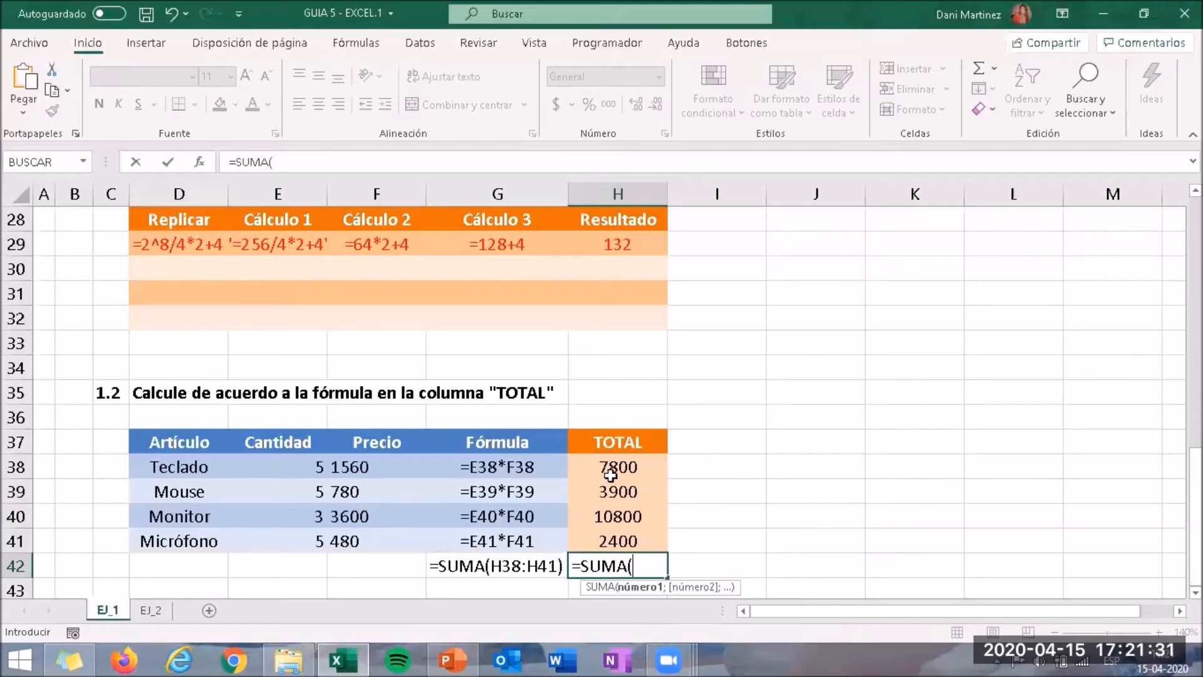
{"action": "left_click_drag", "start_coordinate": [622, 467], "coordinate": [619, 540]}
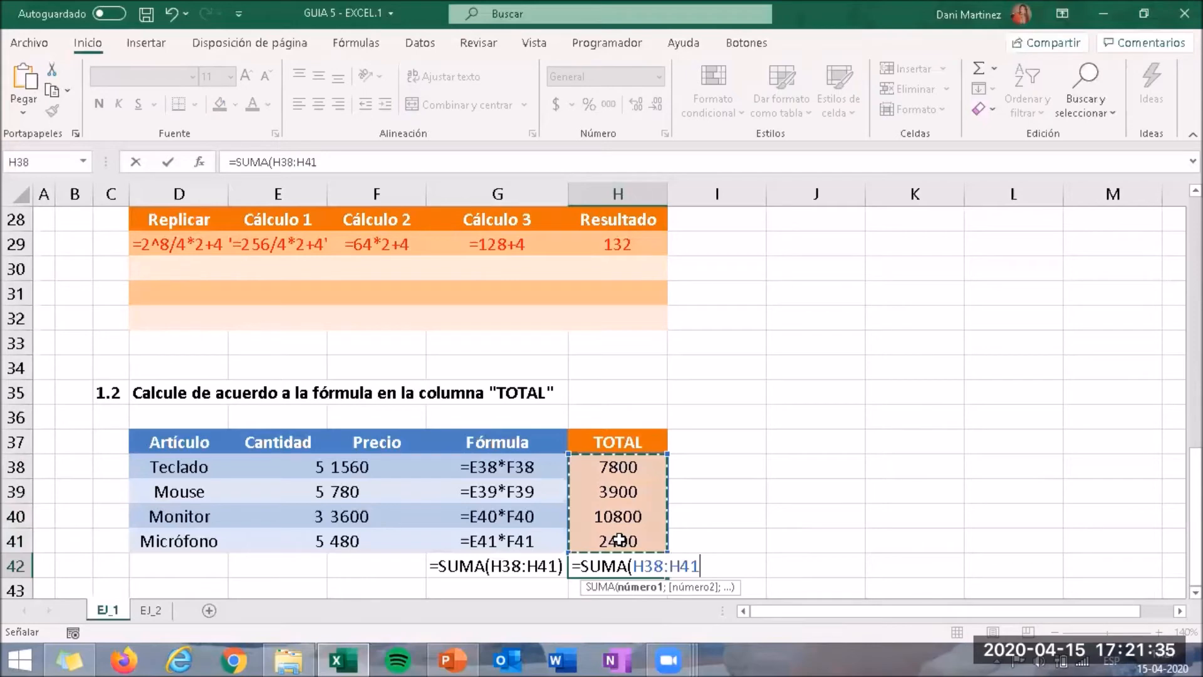
{"action": "type", "text": ")"}
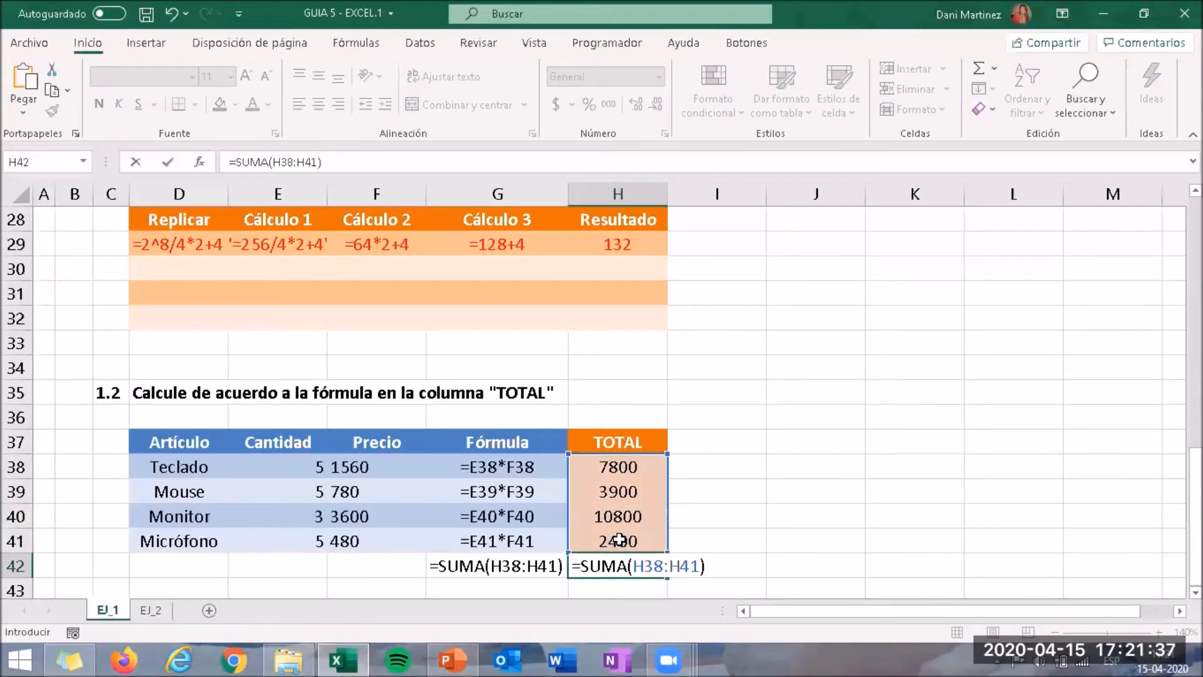
{"action": "key", "text": "Return"}
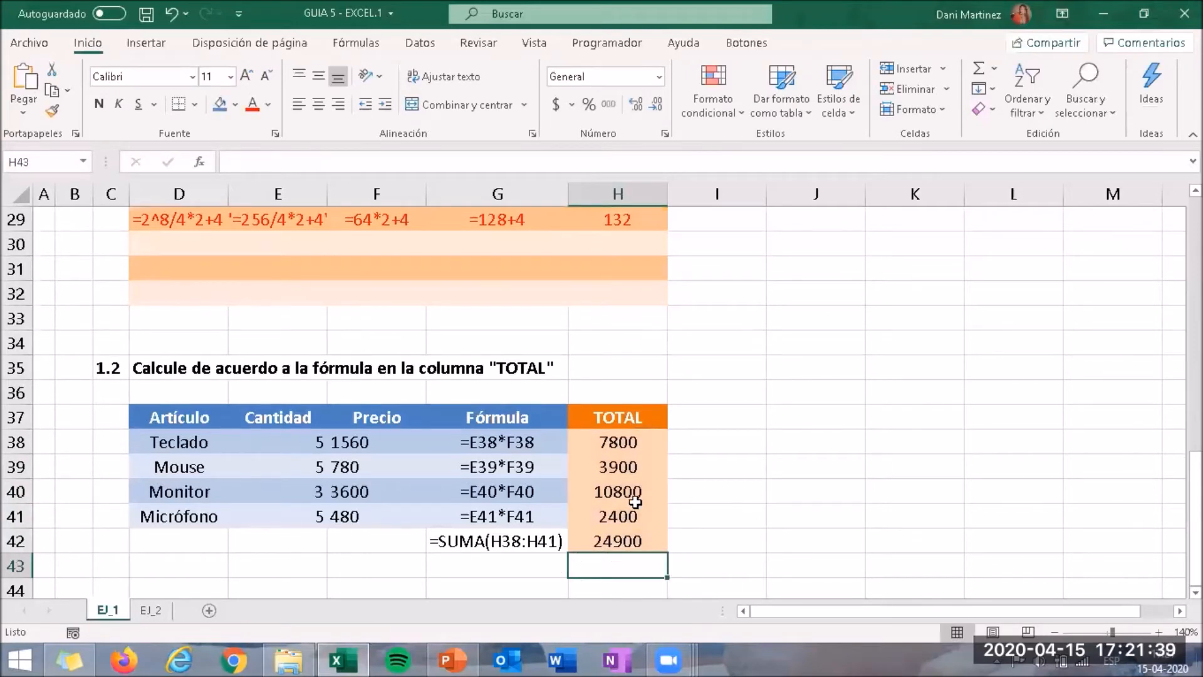
On the EJ_2 sheet, enter the column headers Código, Bombre and Cantidad in cells K4, L4 and M4.
{"action": "left_click", "coordinate": [152, 609]}
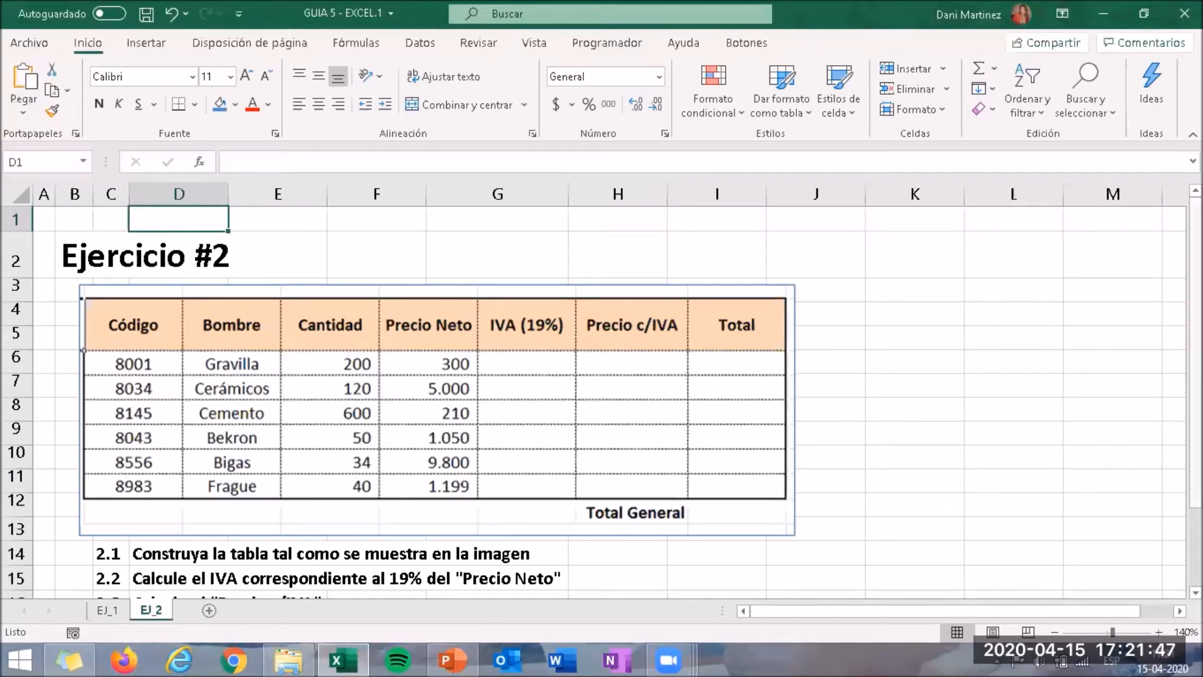
{"action": "scroll", "coordinate": [1193, 356], "scroll_direction": "down", "scroll_amount": 1}
{"action": "left_click_drag", "start_coordinate": [1195, 382], "coordinate": [1195, 410]}
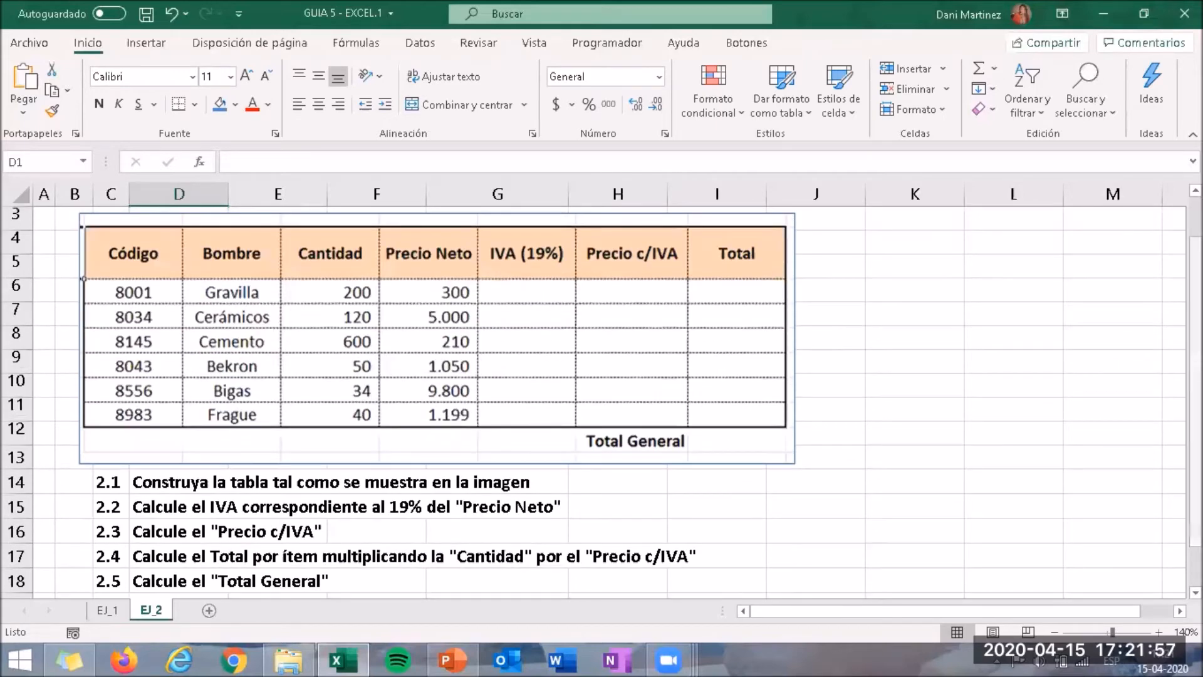
{"action": "left_click", "coordinate": [924, 240]}
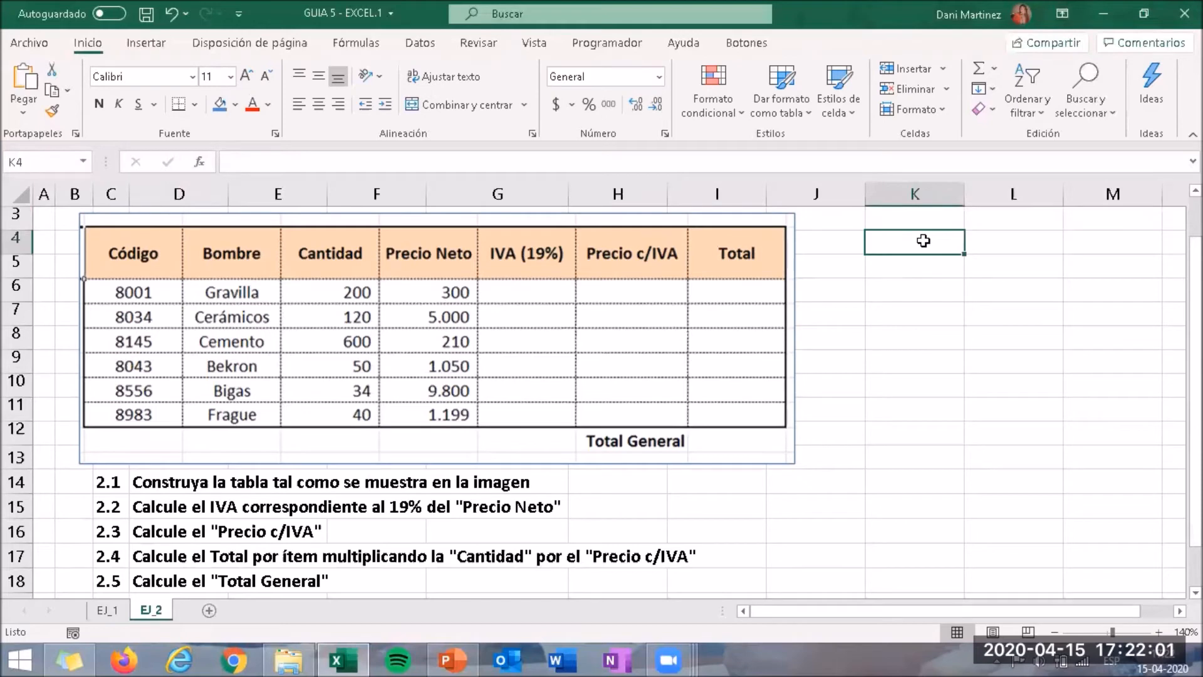
{"action": "type", "text": "Co"}
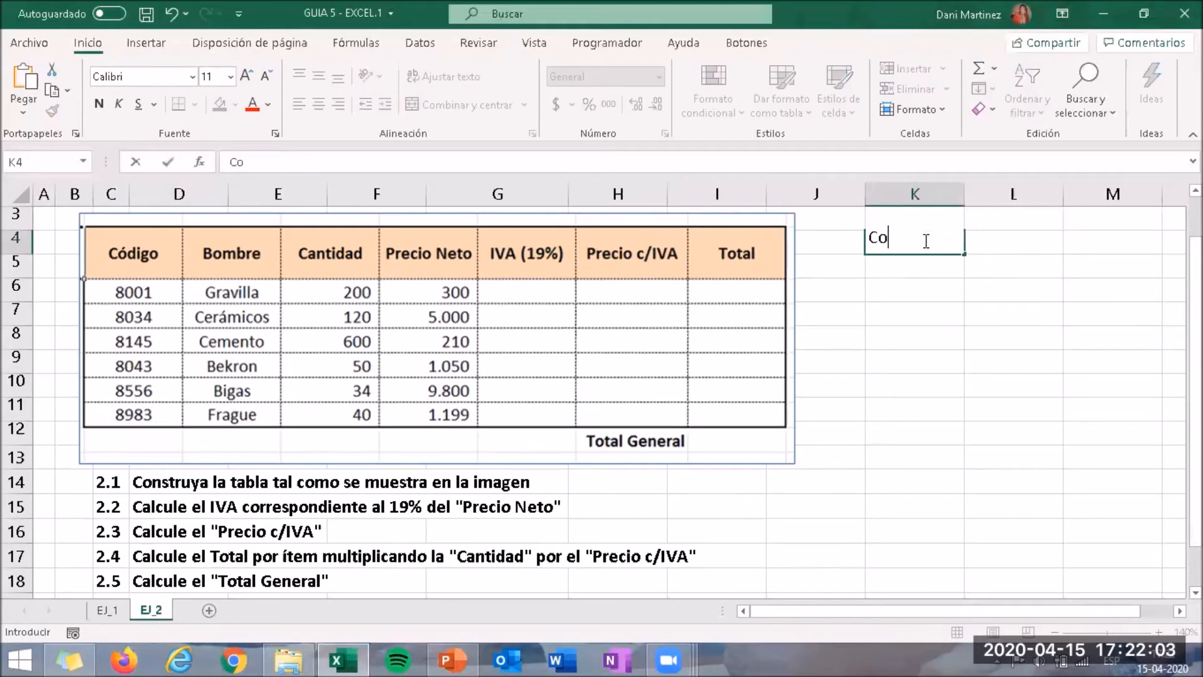
{"action": "key", "text": "BackSpace"}
{"action": "type", "text": "ódigo"}
{"action": "key", "text": "Tab"}
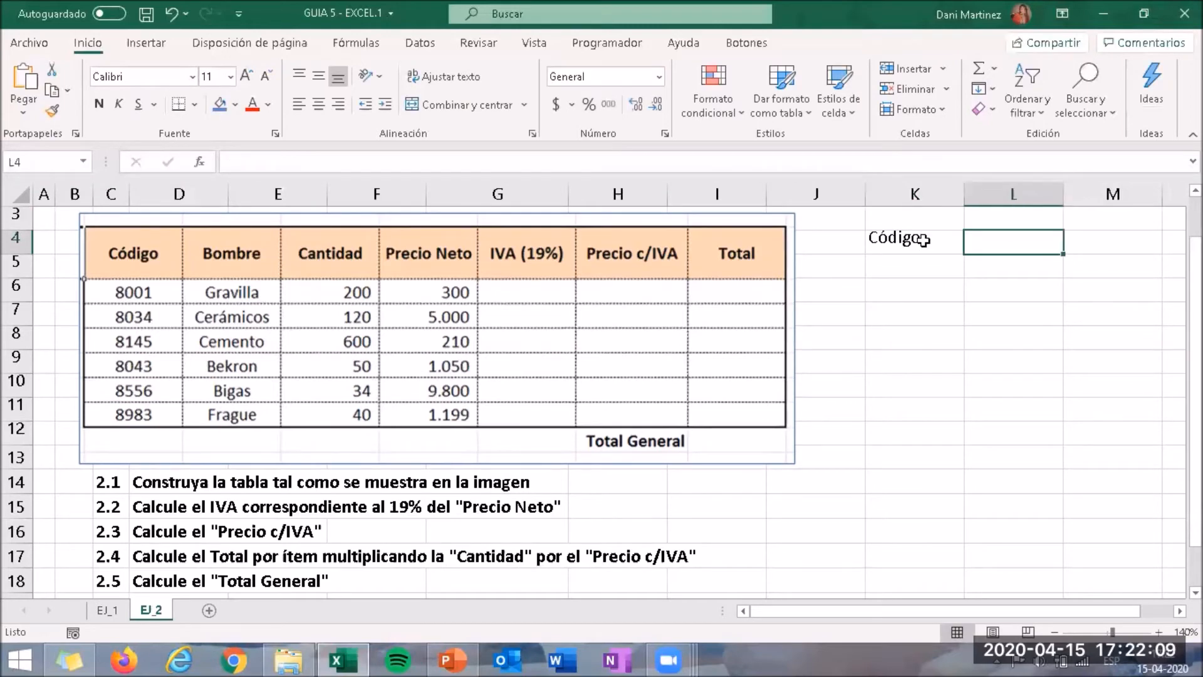
{"action": "type", "text": "Bombre"}
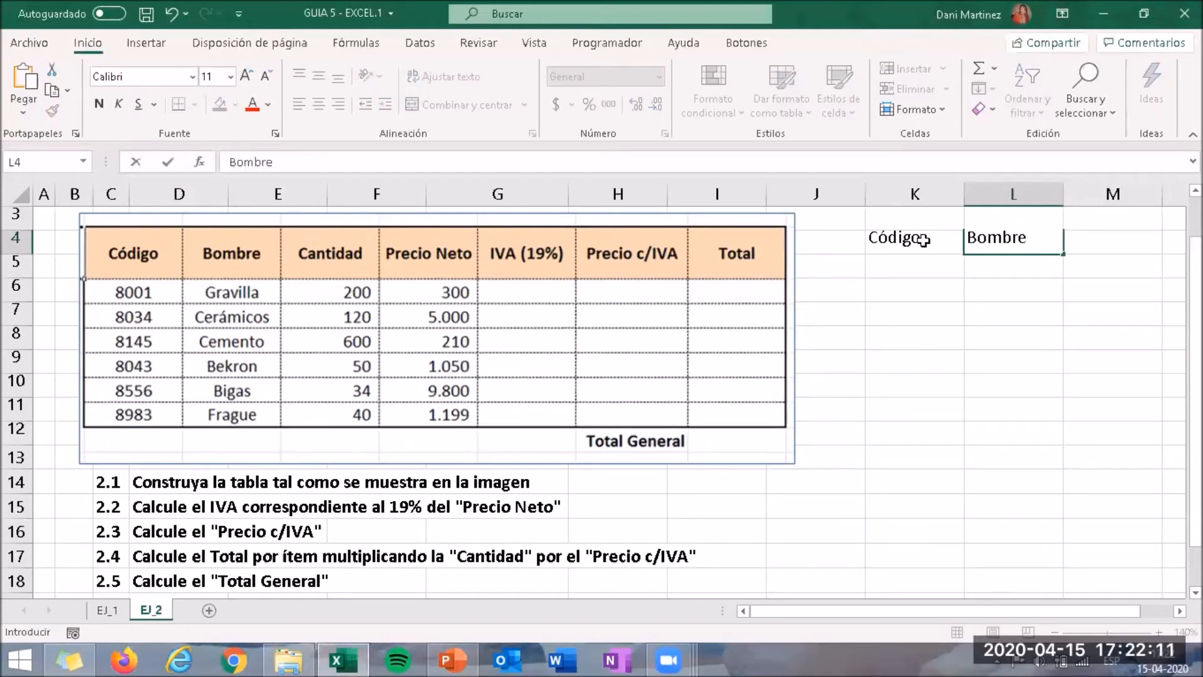
{"action": "key", "text": "Tab"}
{"action": "type", "text": "Cantid"}
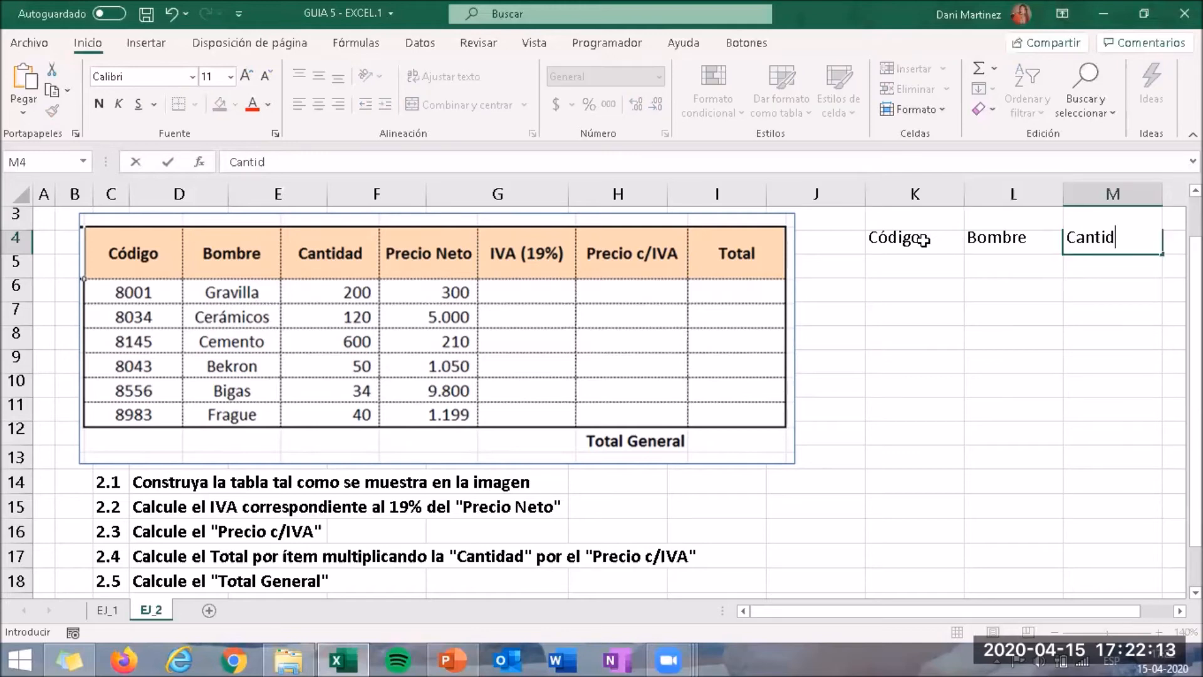
{"action": "type", "text": "ad"}
{"action": "key", "text": "Tab"}
Enter the remaining headers Precio Neto, IVA (19%), Precio c/IVA and Total in cells N4 to Q4.
{"action": "type", "text": "Pre"}
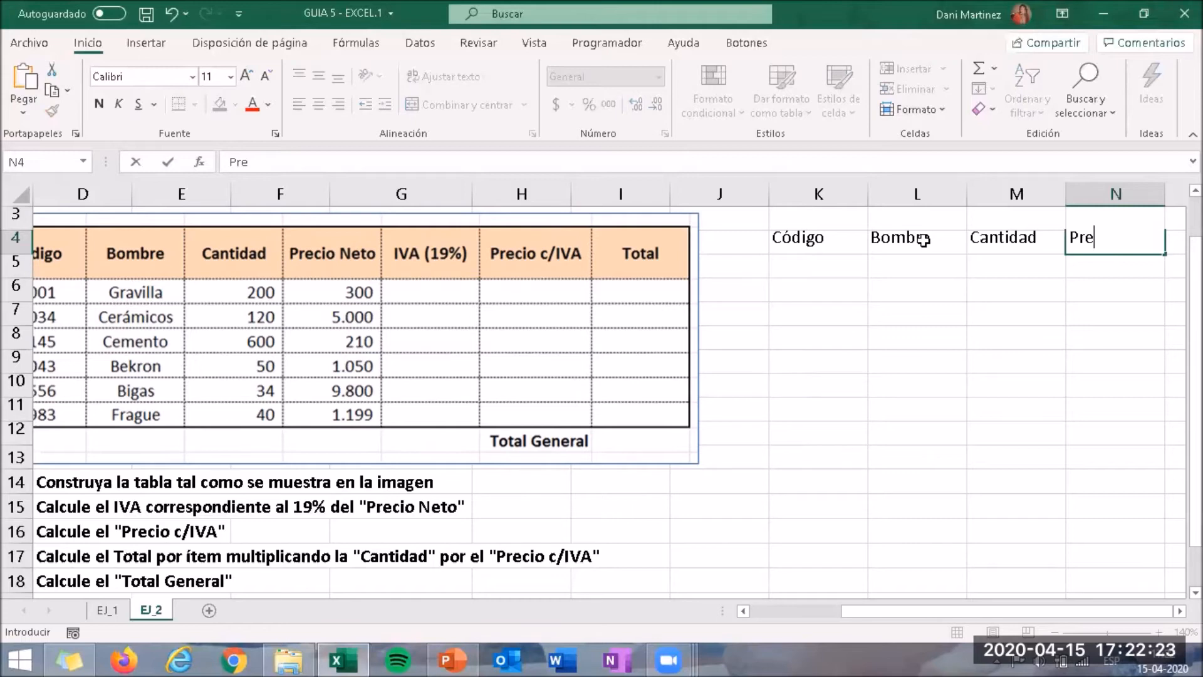
{"action": "type", "text": "cio Neto"}
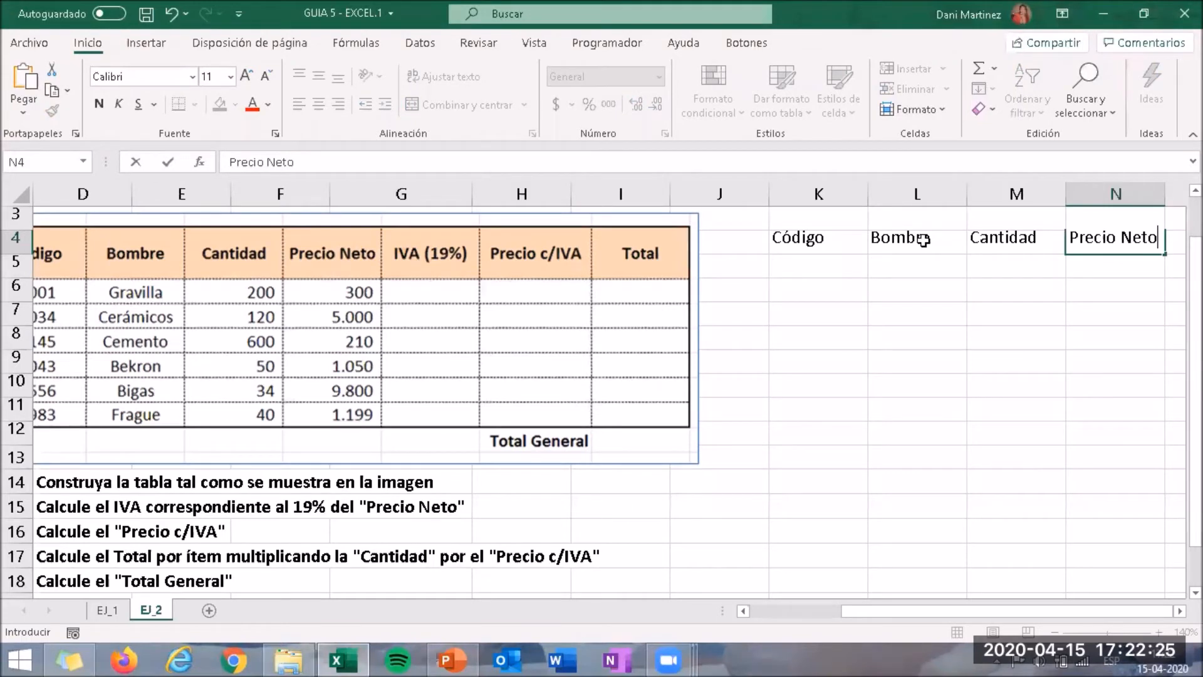
{"action": "key", "text": "Tab"}
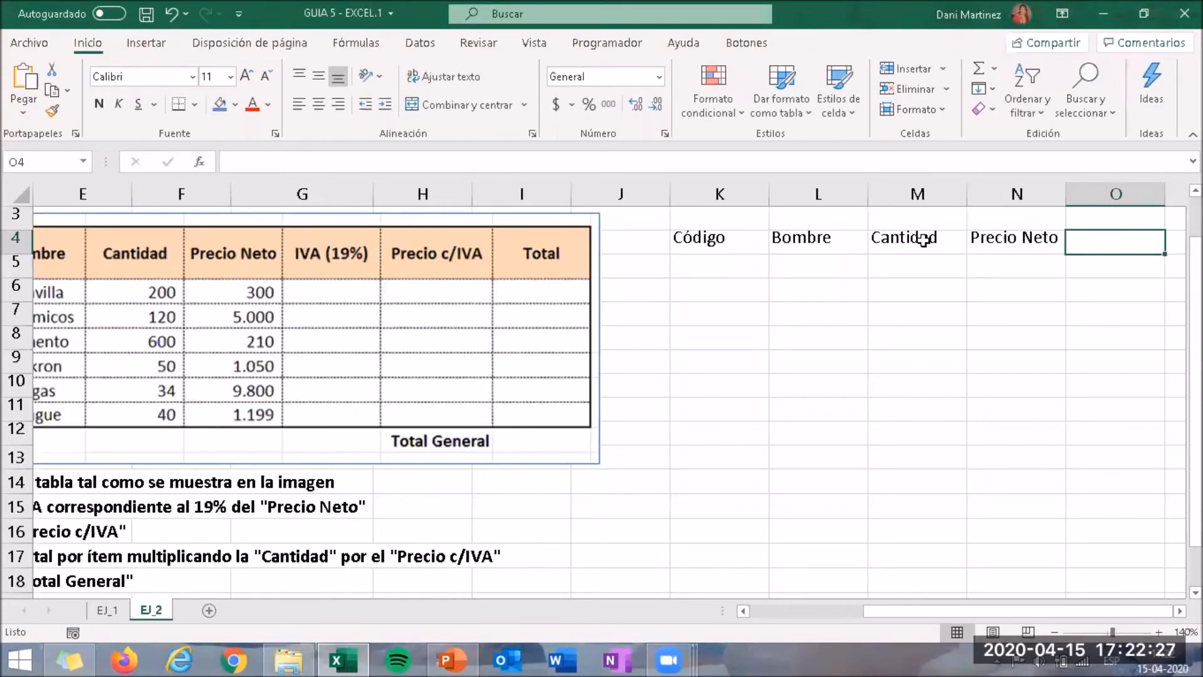
{"action": "type", "text": "IVA "}
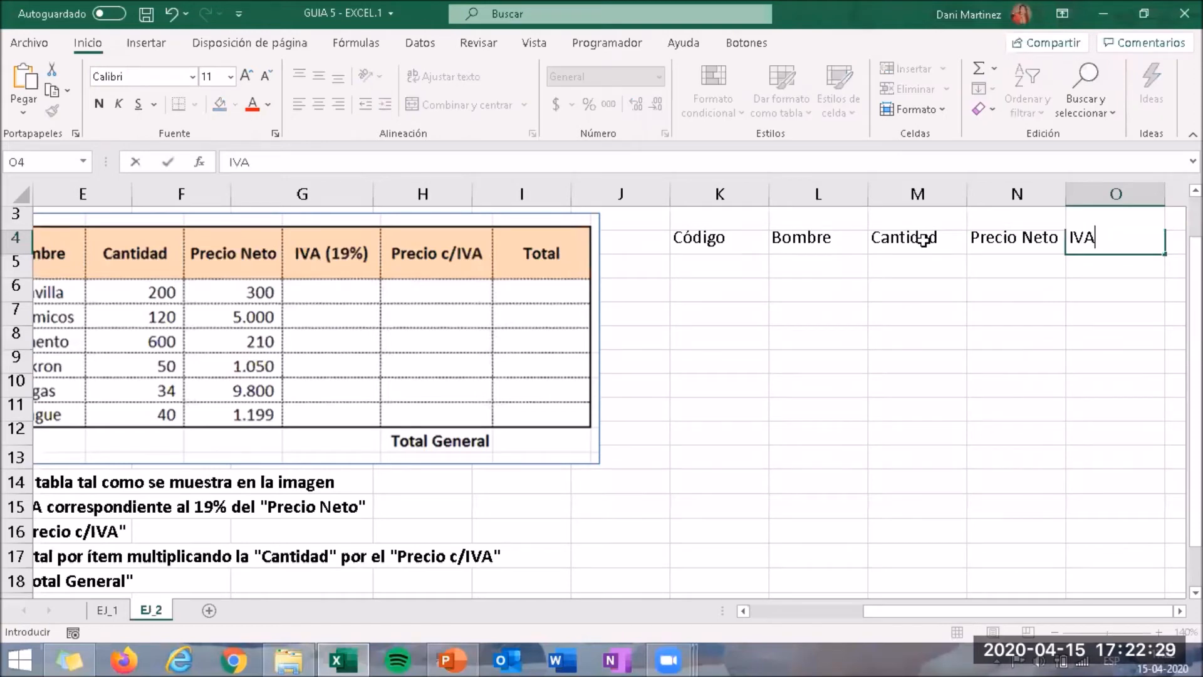
{"action": "type", "text": "(19%)"}
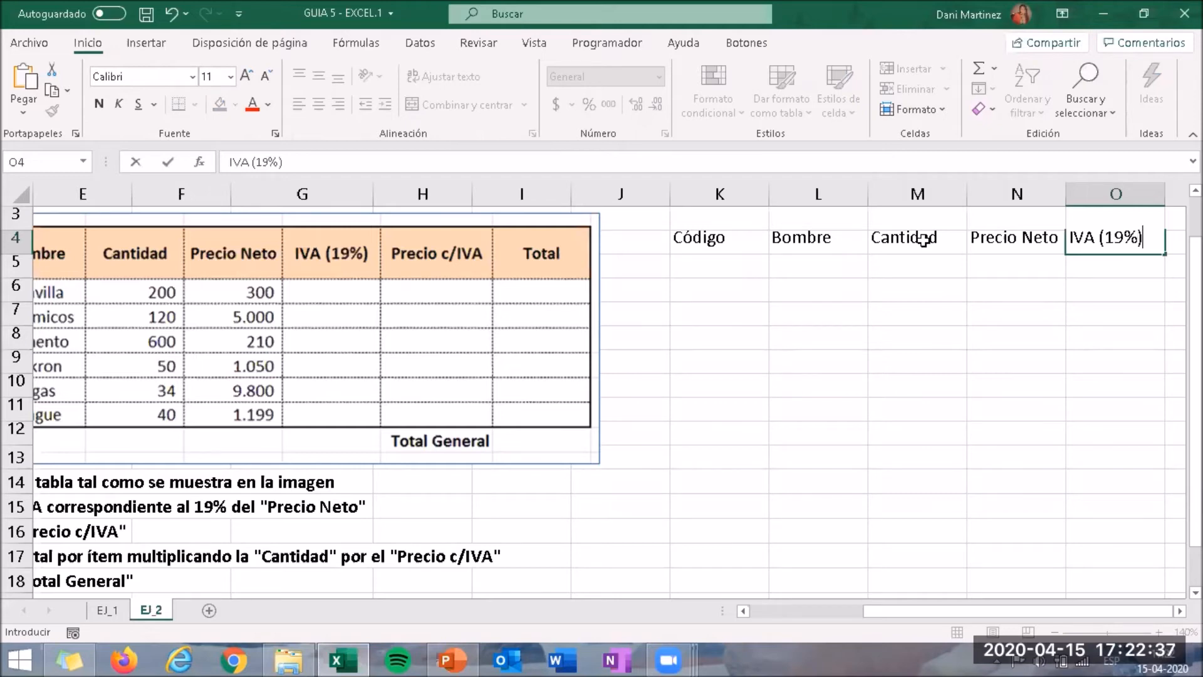
{"action": "key", "text": "Tab"}
{"action": "type", "text": "Precio "}
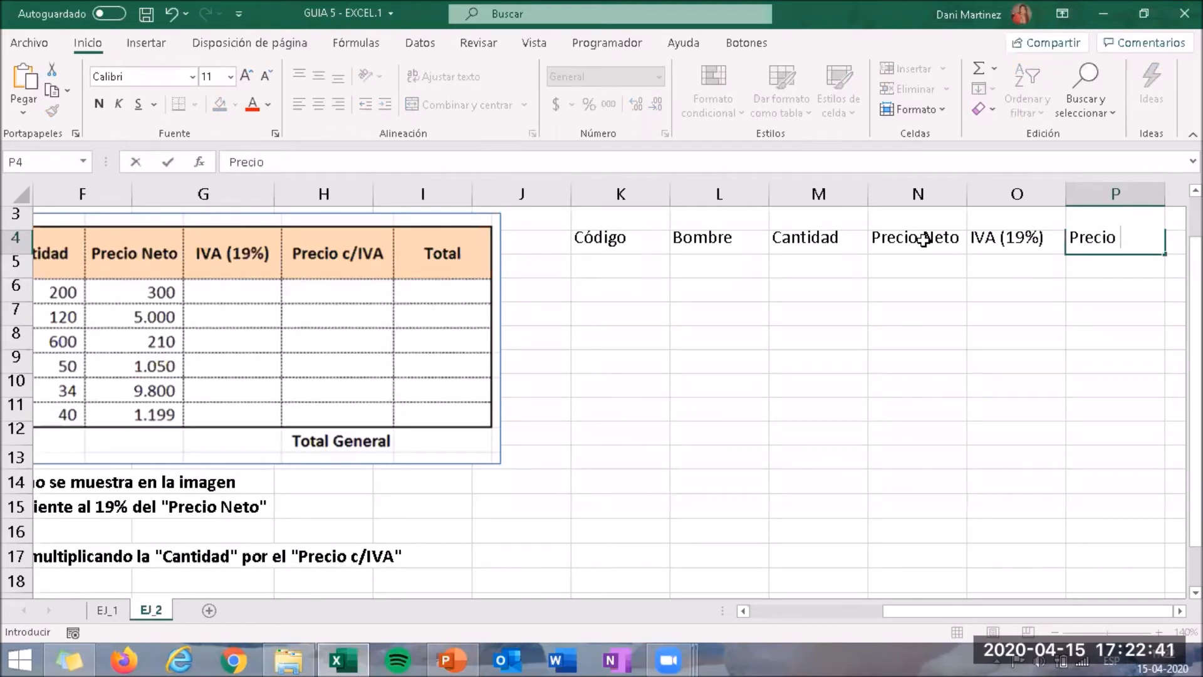
{"action": "type", "text": "c/IVA"}
{"action": "key", "text": "Tab"}
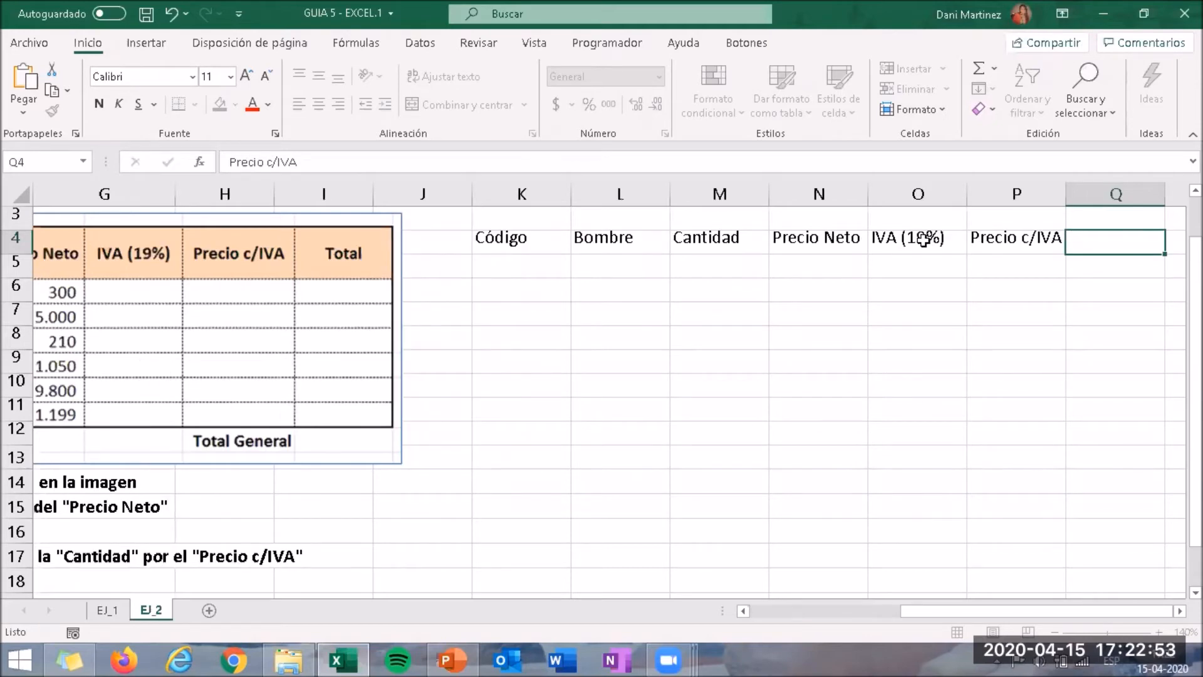
{"action": "type", "text": "Total"}
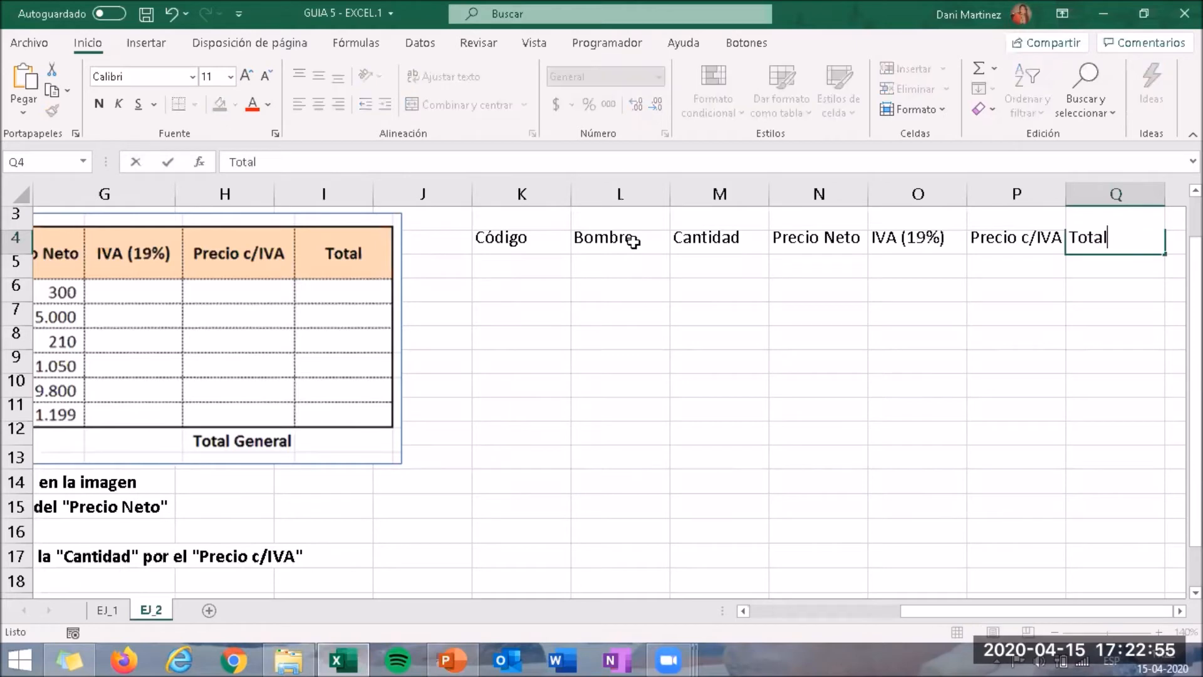
{"action": "key", "text": "Return"}
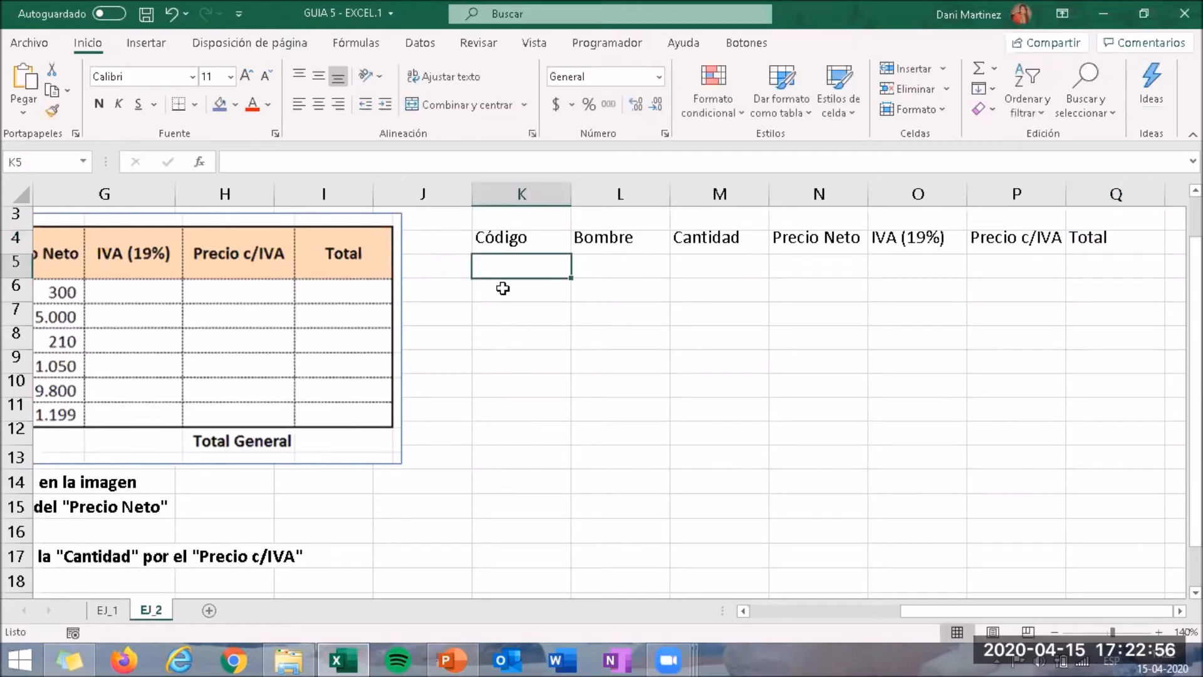
Format the header range K4:Q4 as a table with headers, using the light (Claro) style with a solid red header row.
{"action": "left_click", "coordinate": [511, 238]}
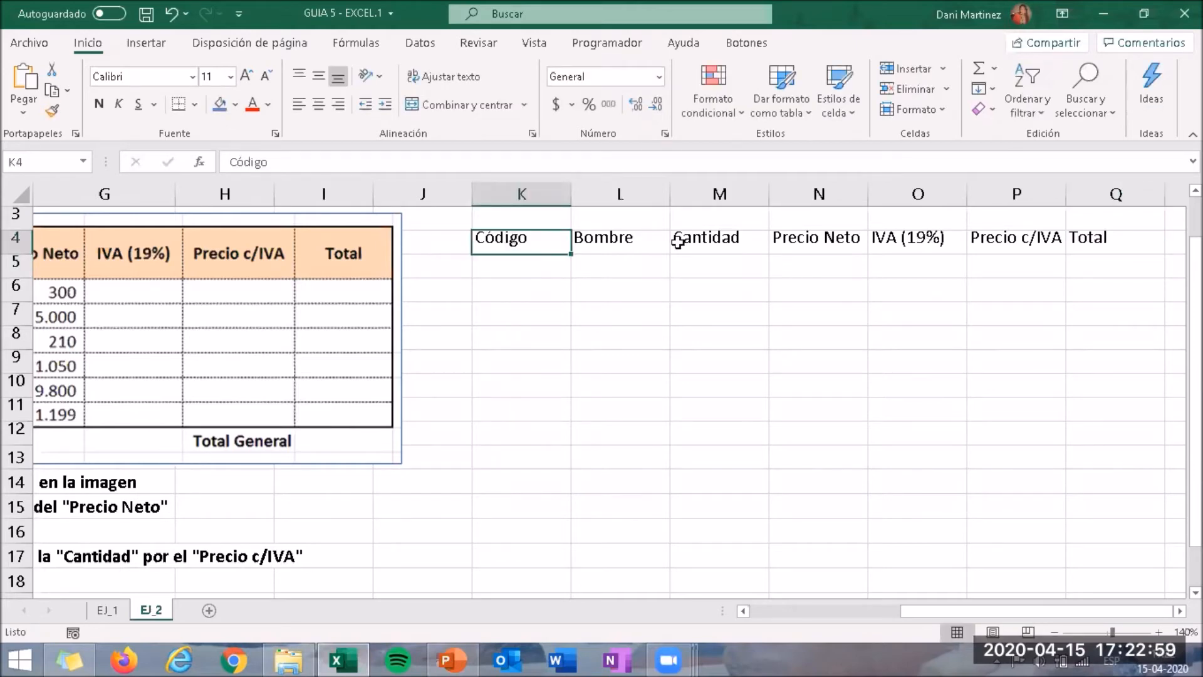
{"action": "left_click_drag", "start_coordinate": [946, 227], "coordinate": [1090, 237]}
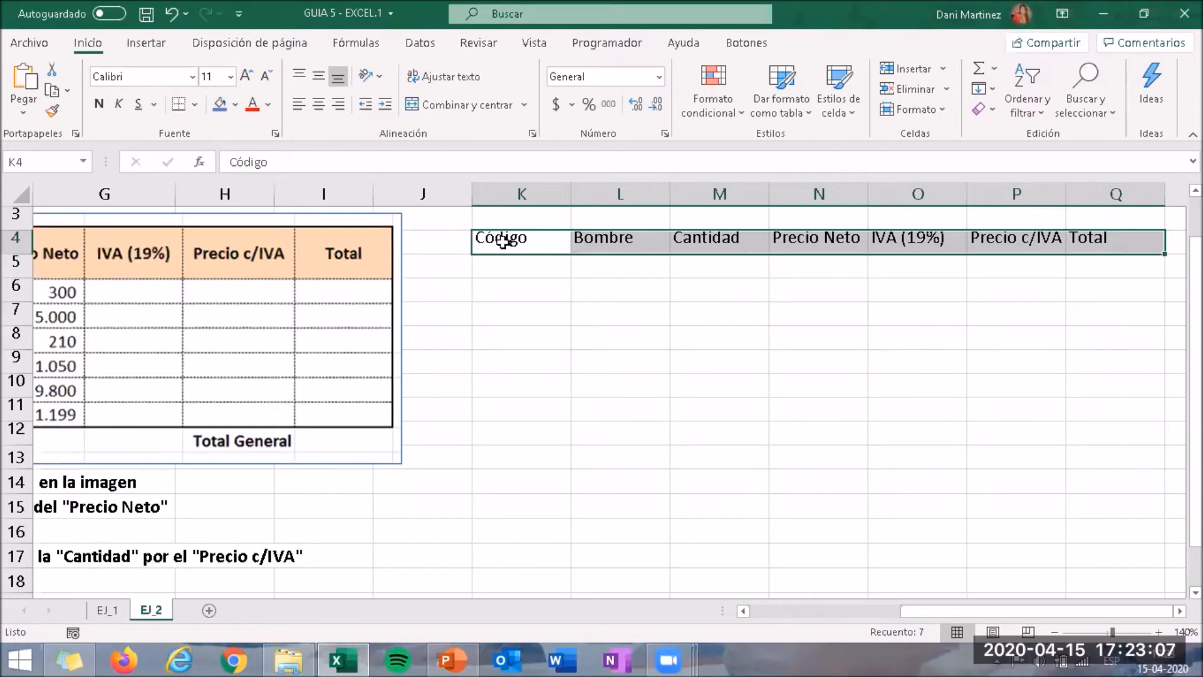
{"action": "left_click", "coordinate": [502, 240]}
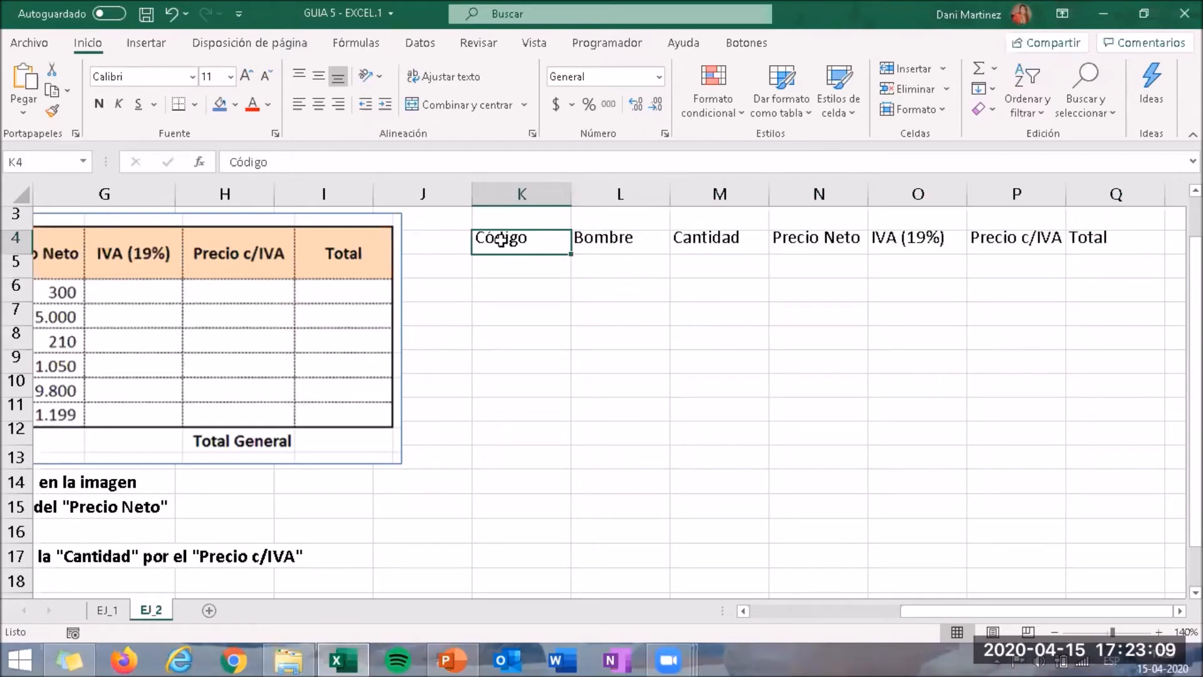
{"action": "left_click_drag", "start_coordinate": [501, 240], "coordinate": [927, 237]}
{"action": "left_click_drag", "start_coordinate": [1094, 243], "coordinate": [1091, 248]}
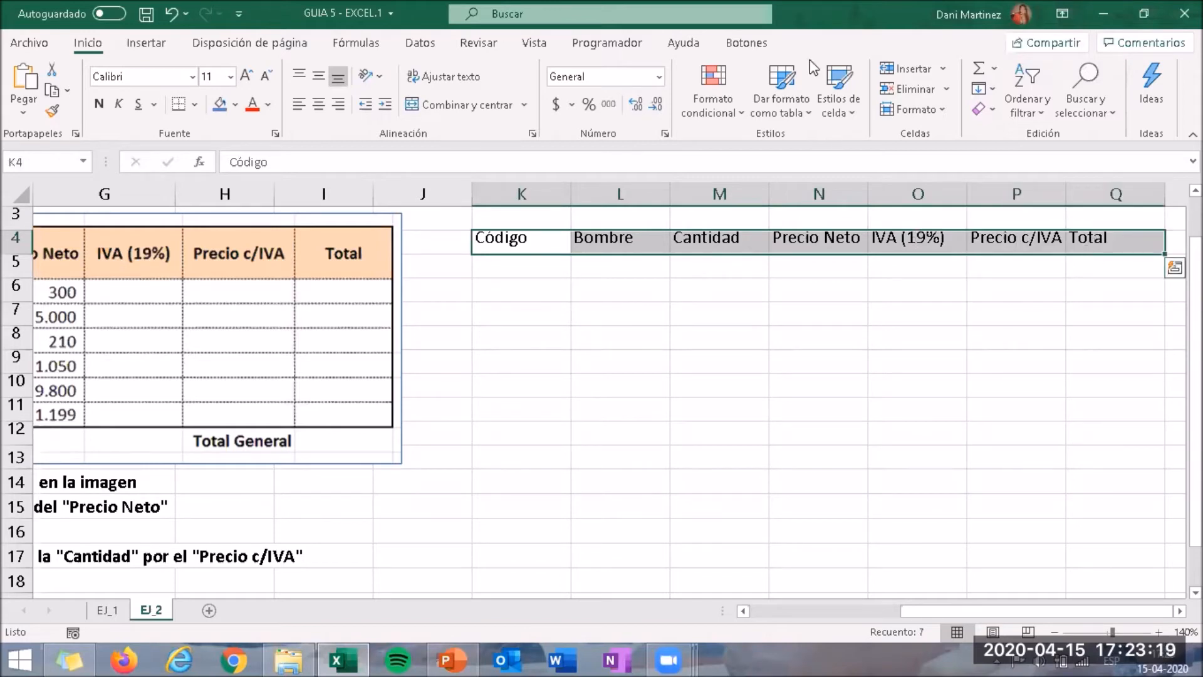
{"action": "left_click", "coordinate": [796, 113]}
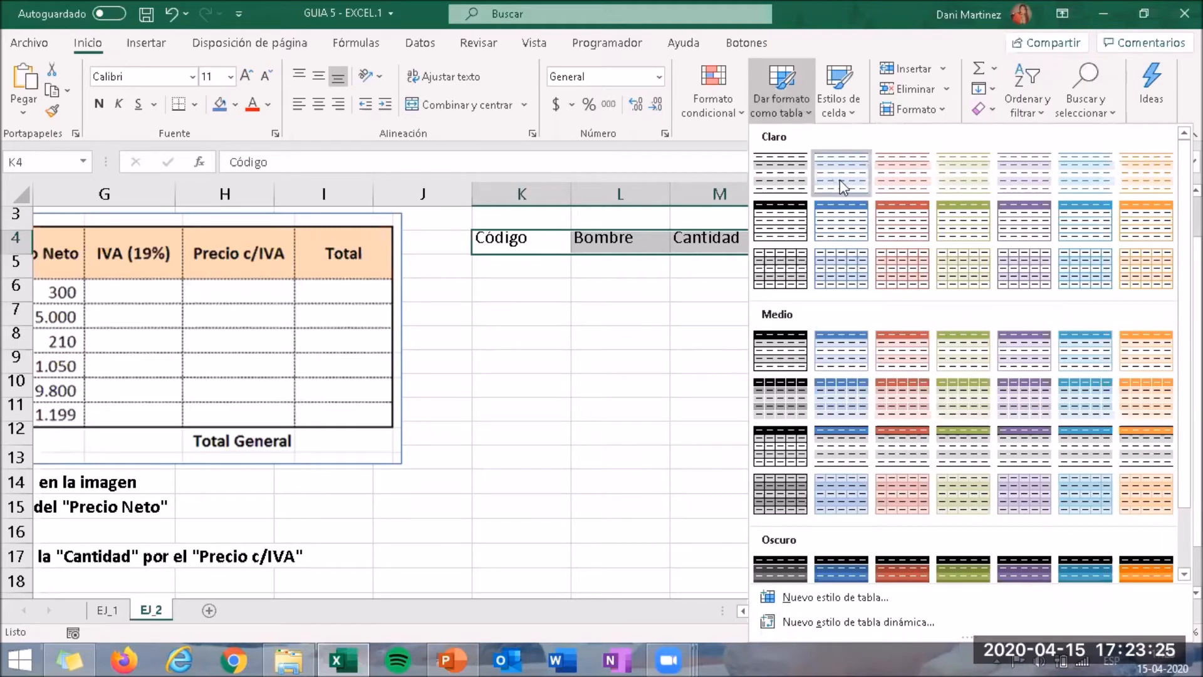
{"action": "left_click", "coordinate": [915, 219]}
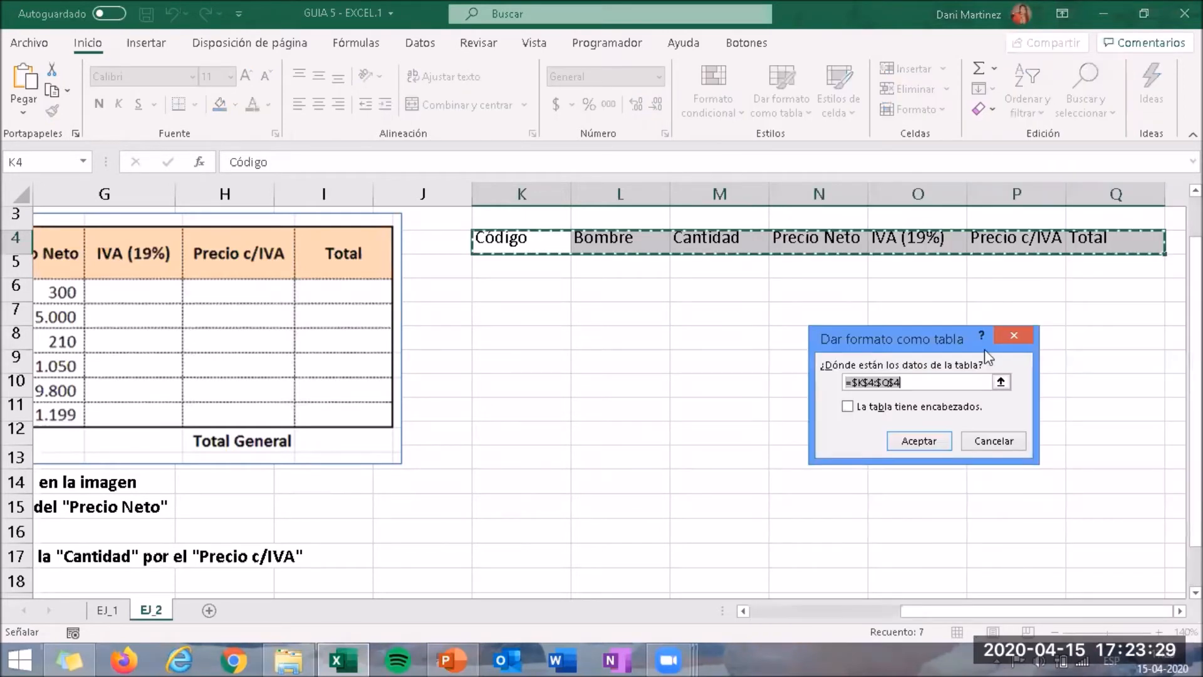
{"action": "left_click", "coordinate": [926, 406]}
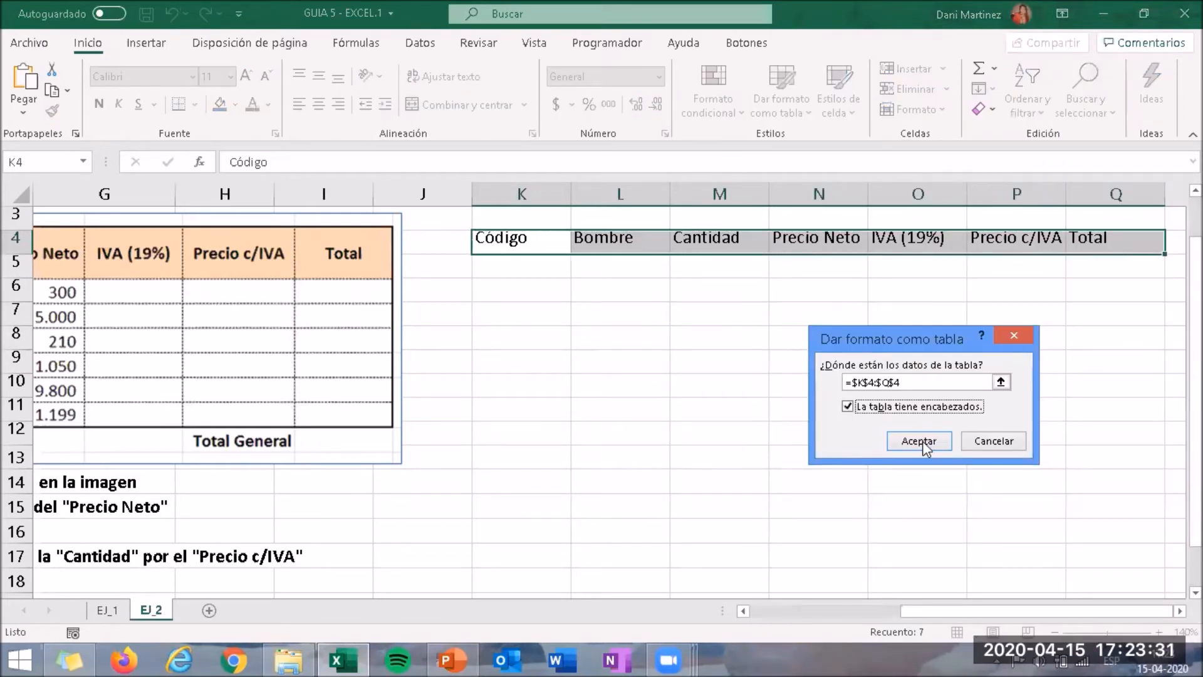
{"action": "left_click", "coordinate": [919, 441]}
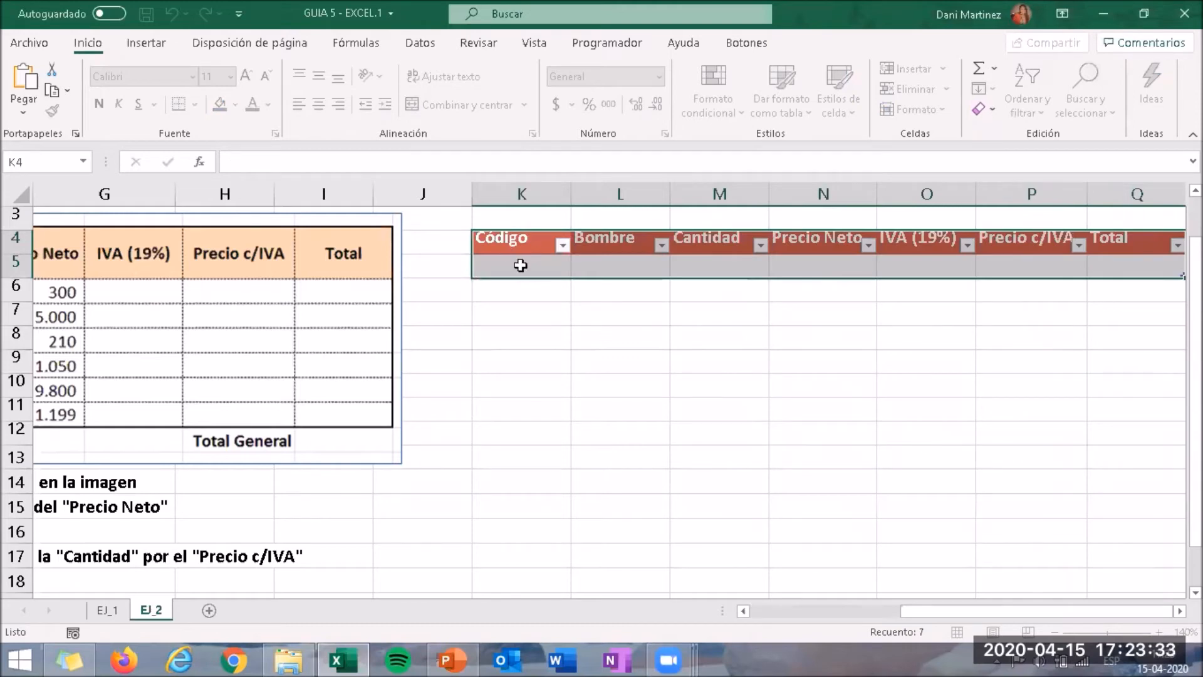
Enter the first product code 8001 in K5 under Código.
{"action": "left_click", "coordinate": [520, 265]}
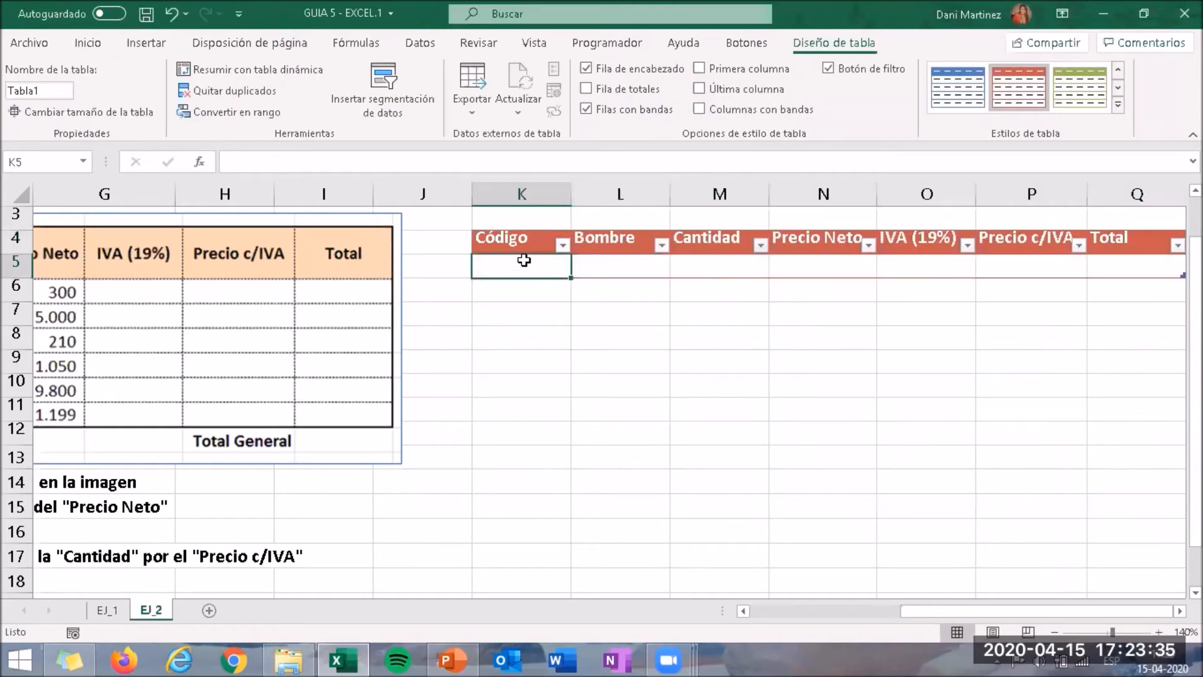
{"action": "left_click", "coordinate": [808, 616]}
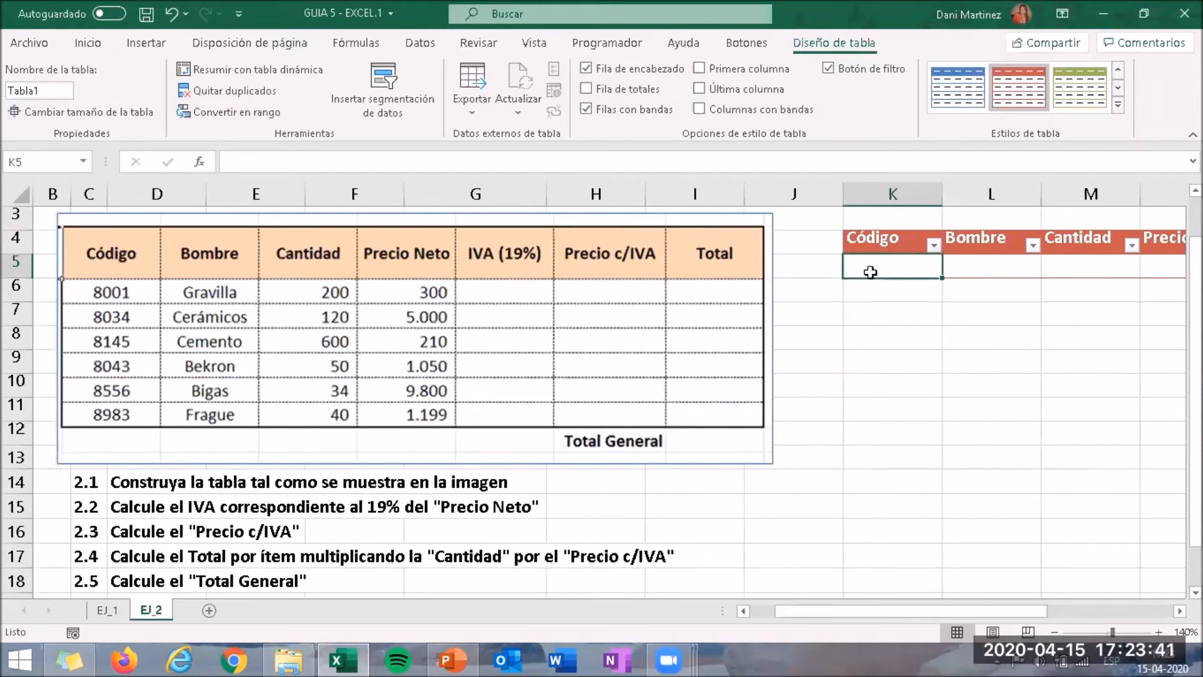
{"action": "type", "text": "8001"}
{"action": "key", "text": "Return"}
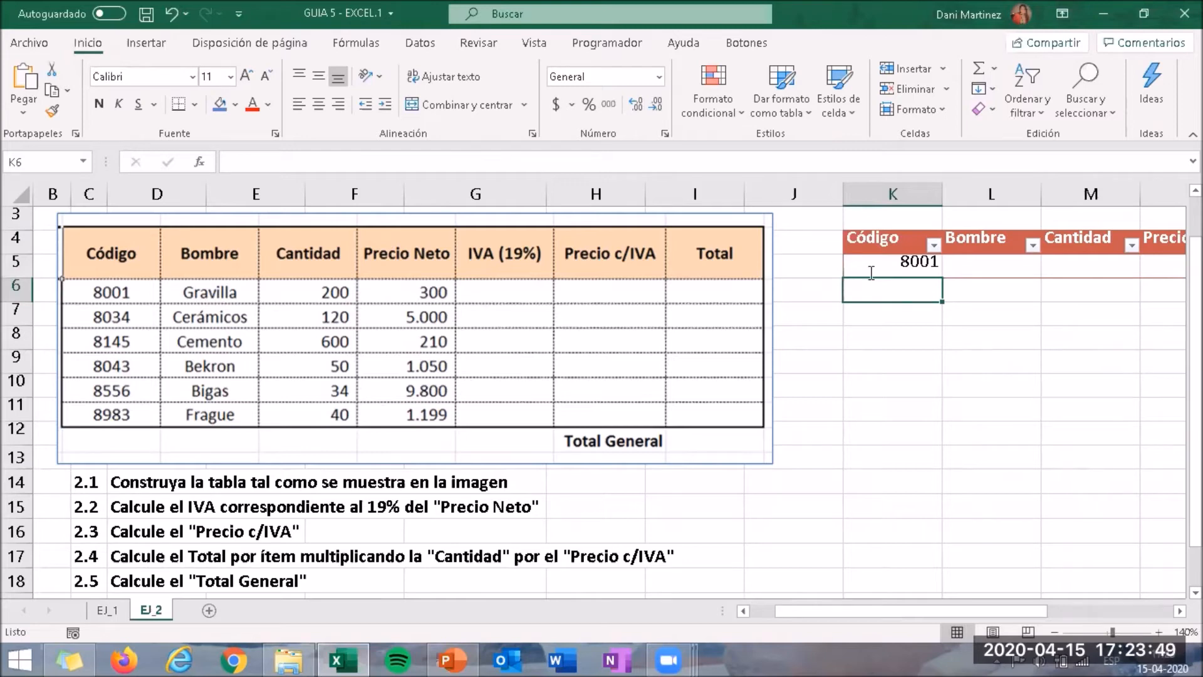
Enter the product codes 1034 and 8145 in K6 and K7 under Código.
{"action": "type", "text": "1034"}
{"action": "key", "text": "Return"}
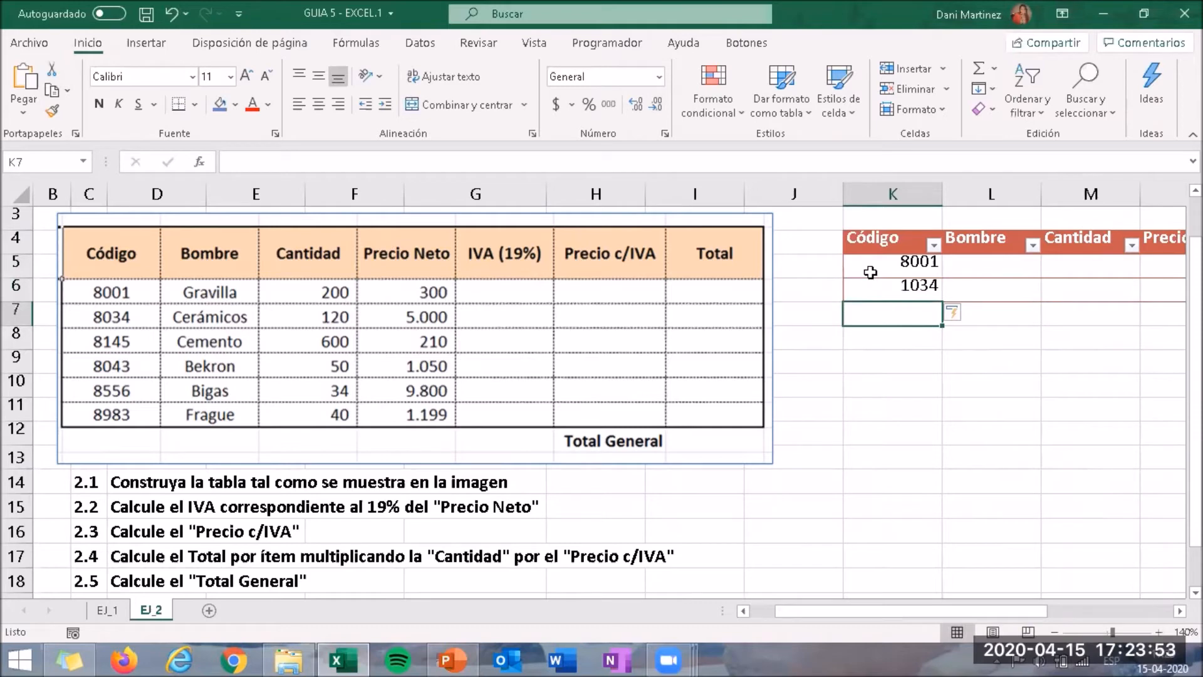
{"action": "type", "text": "81"}
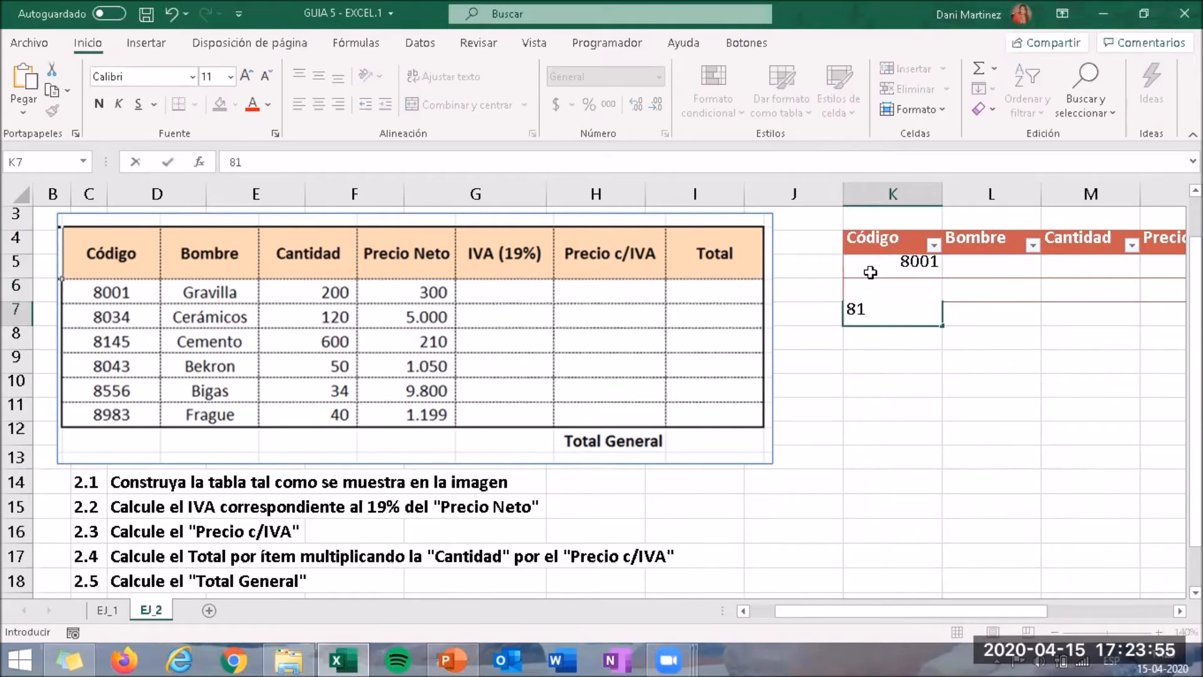
{"action": "type", "text": "45"}
{"action": "key", "text": "Return"}
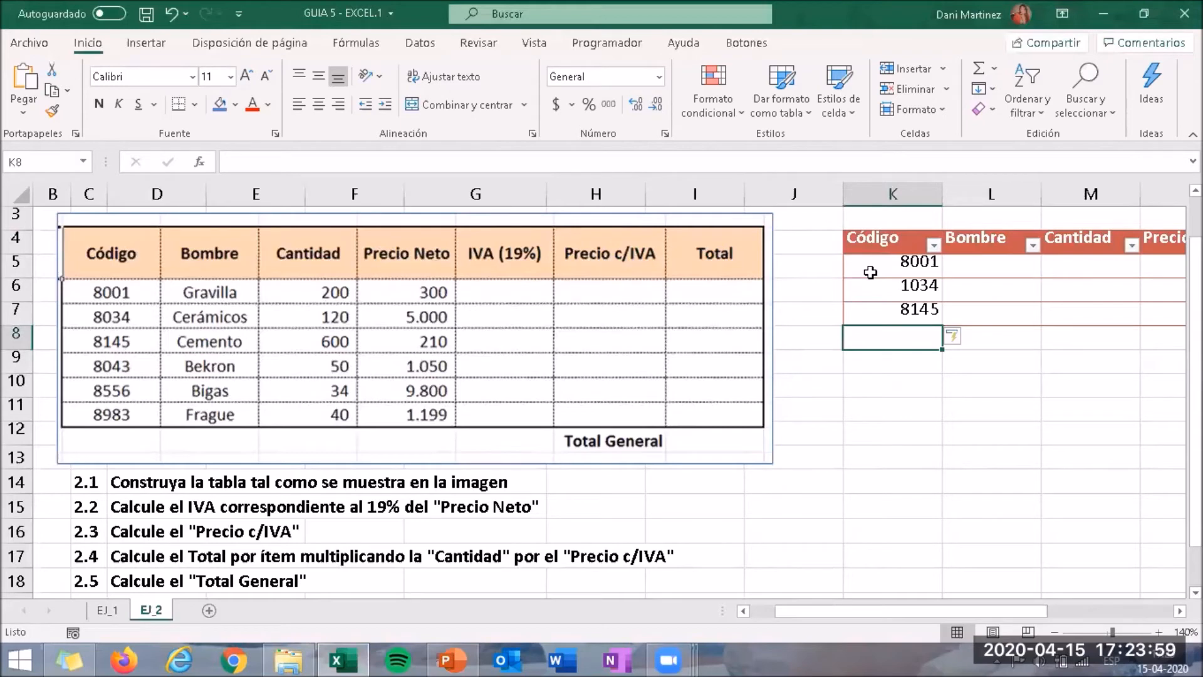
Enter the remaining product codes 8043, 8556 and 8983 in cells K8 to K10.
{"action": "type", "text": "80"}
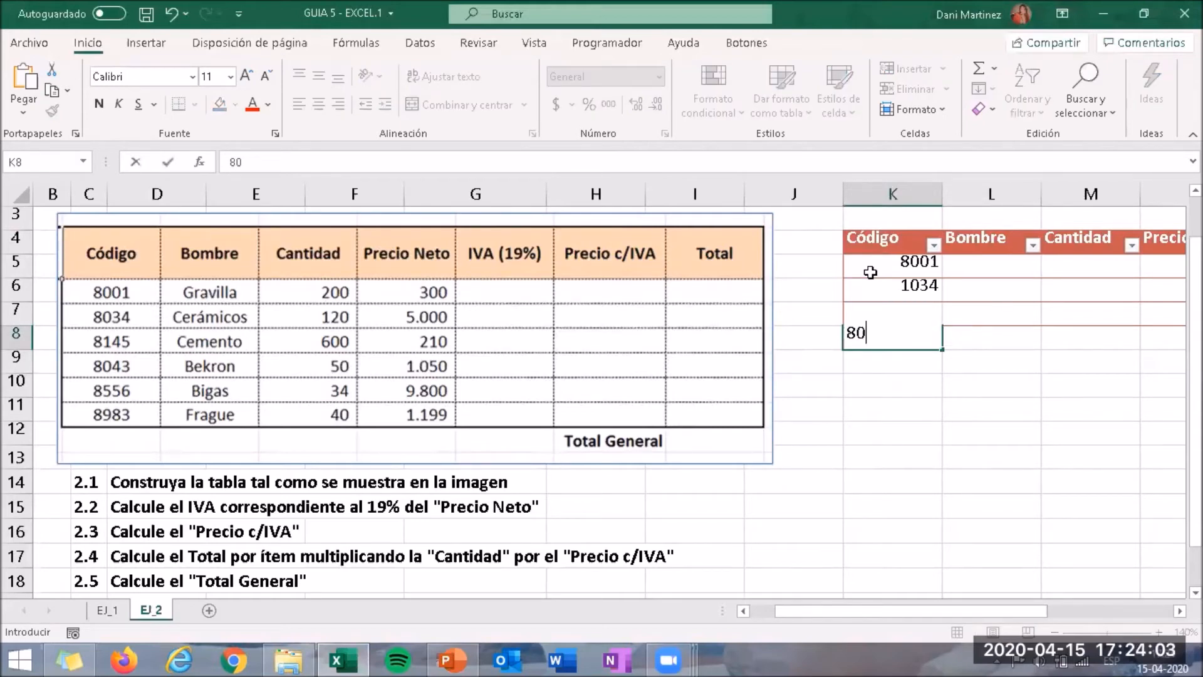
{"action": "type", "text": "43"}
{"action": "key", "text": "Return"}
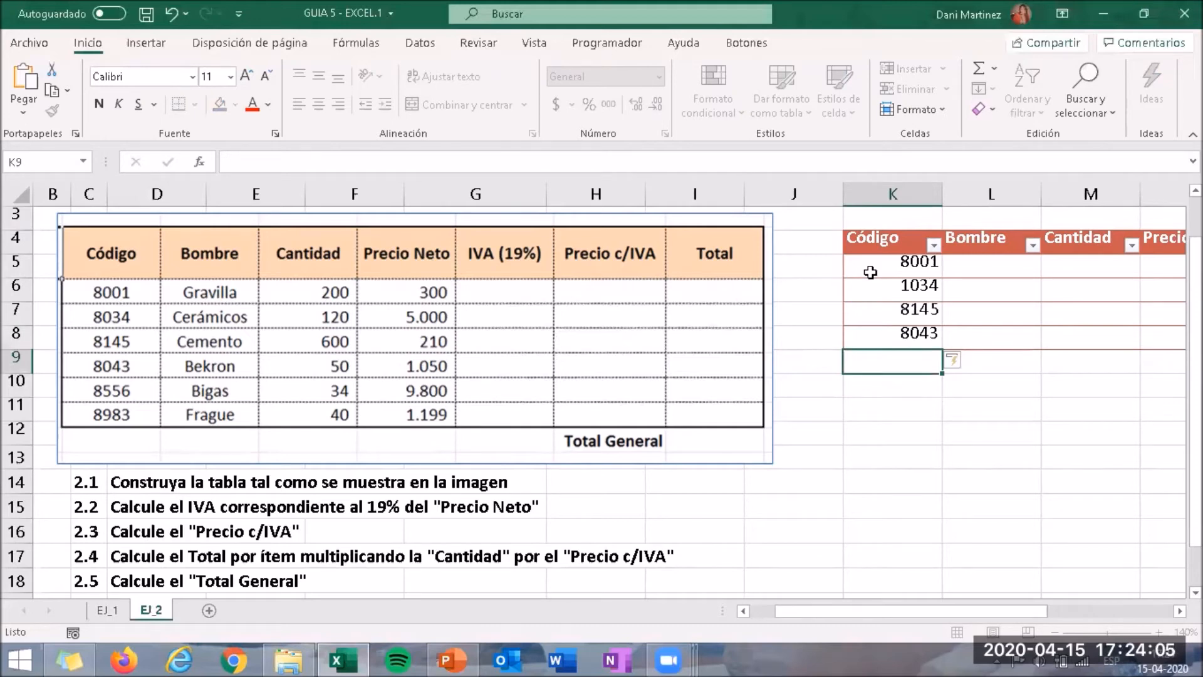
{"action": "type", "text": "8556"}
{"action": "key", "text": "Return"}
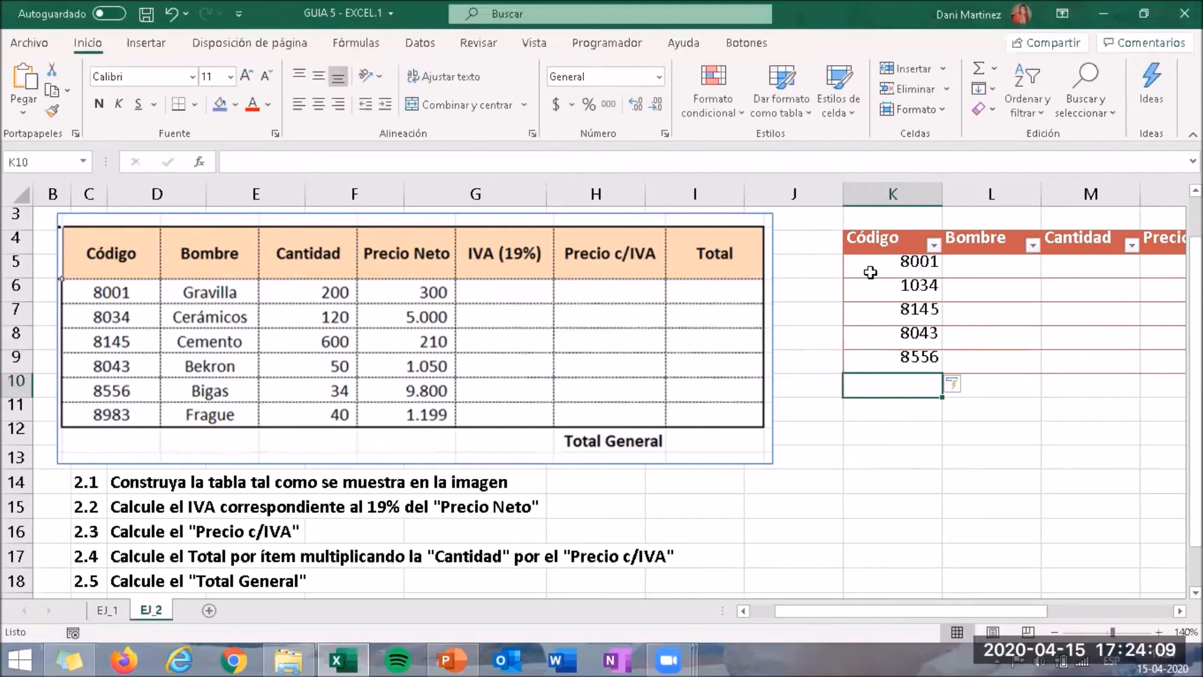
{"action": "type", "text": "8983"}
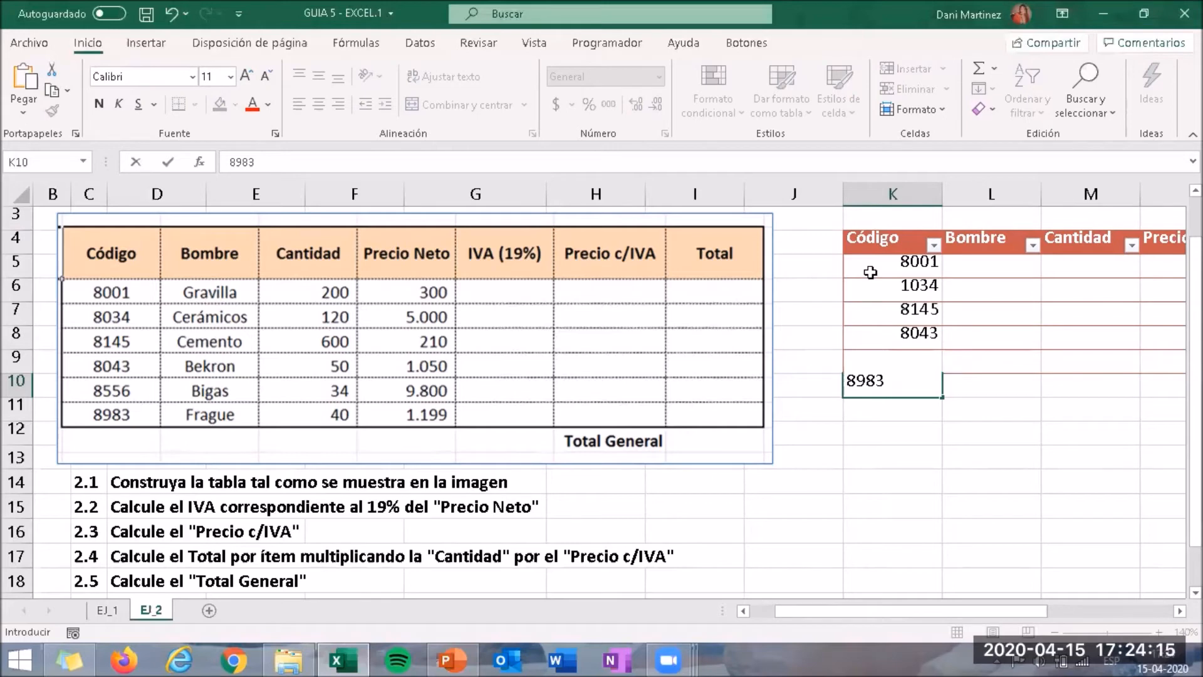
{"action": "key", "text": "Return"}
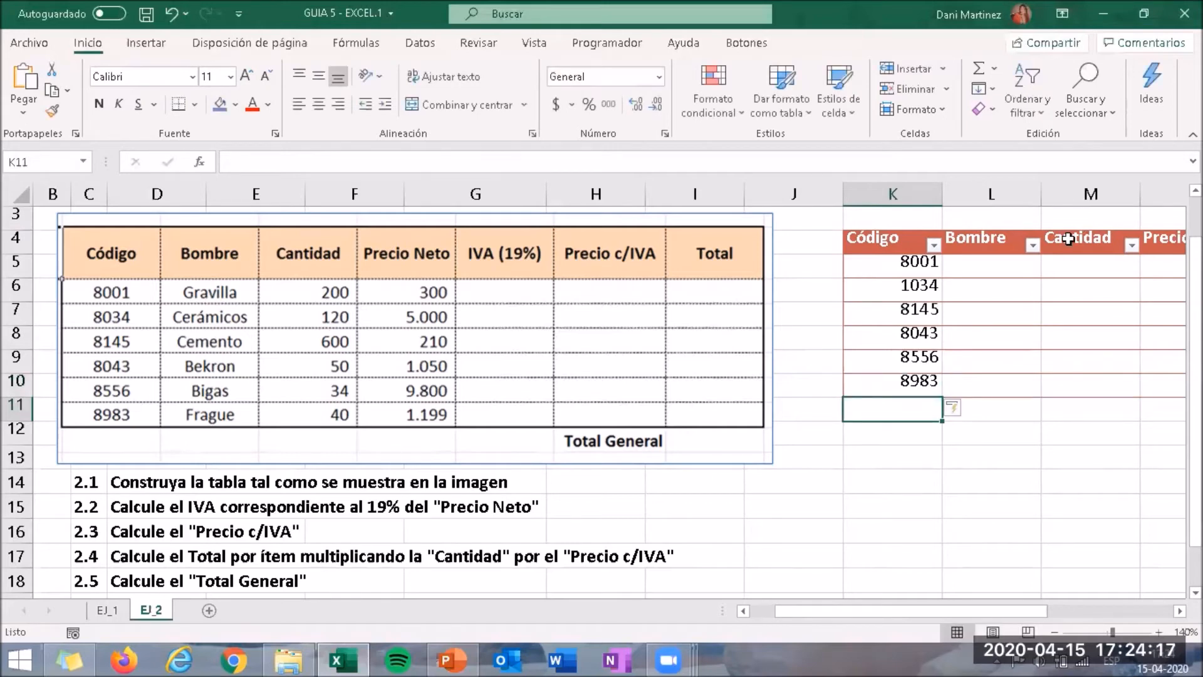
Enter the product names Gravilla and Cerámicos in L5 and L6 under Bombre.
{"action": "left_click", "coordinate": [996, 268]}
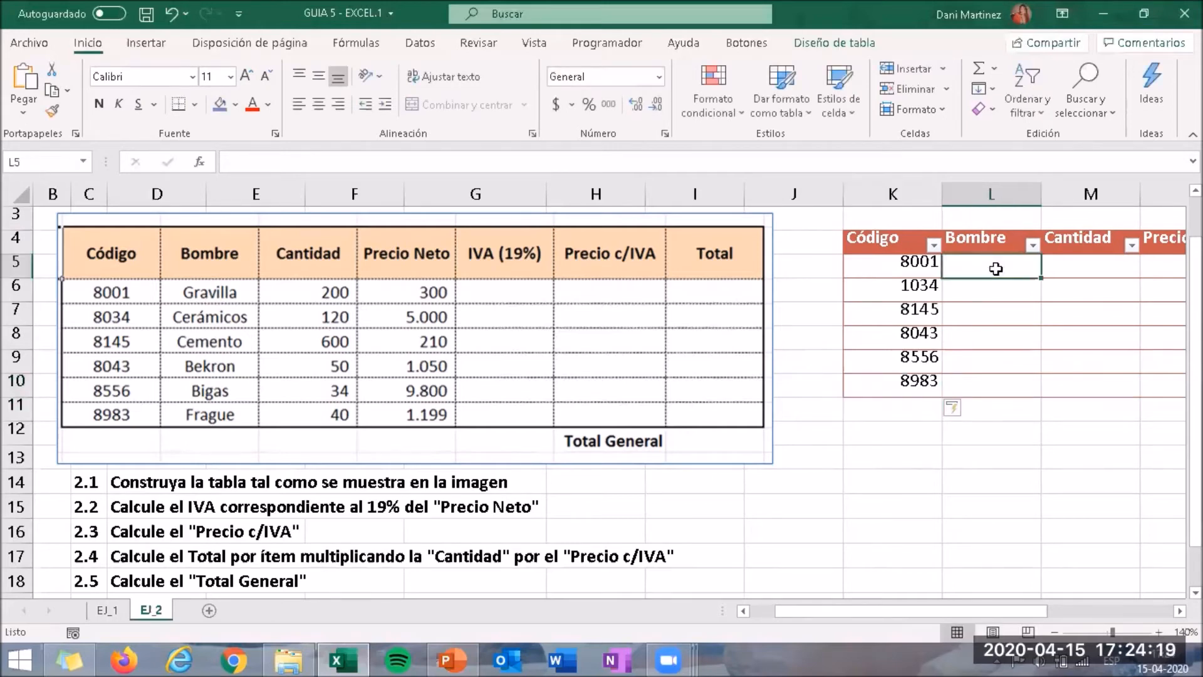
{"action": "type", "text": "G"}
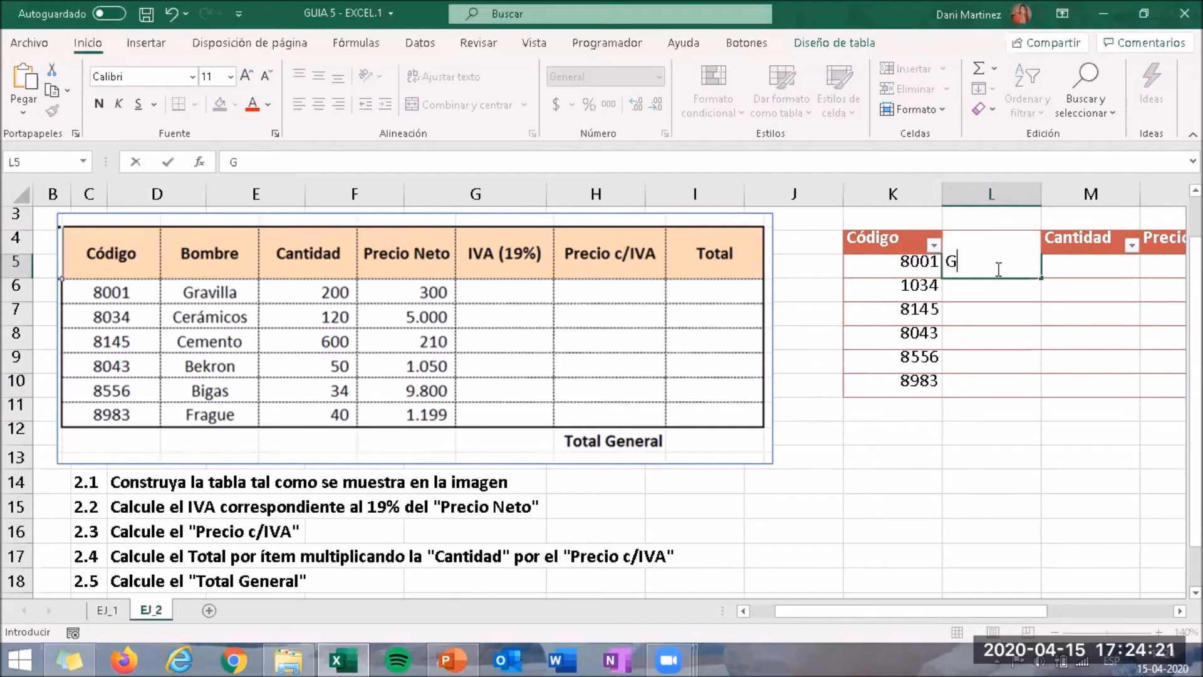
{"action": "type", "text": "ravilla"}
{"action": "key", "text": "Return"}
{"action": "type", "text": "Cer"}
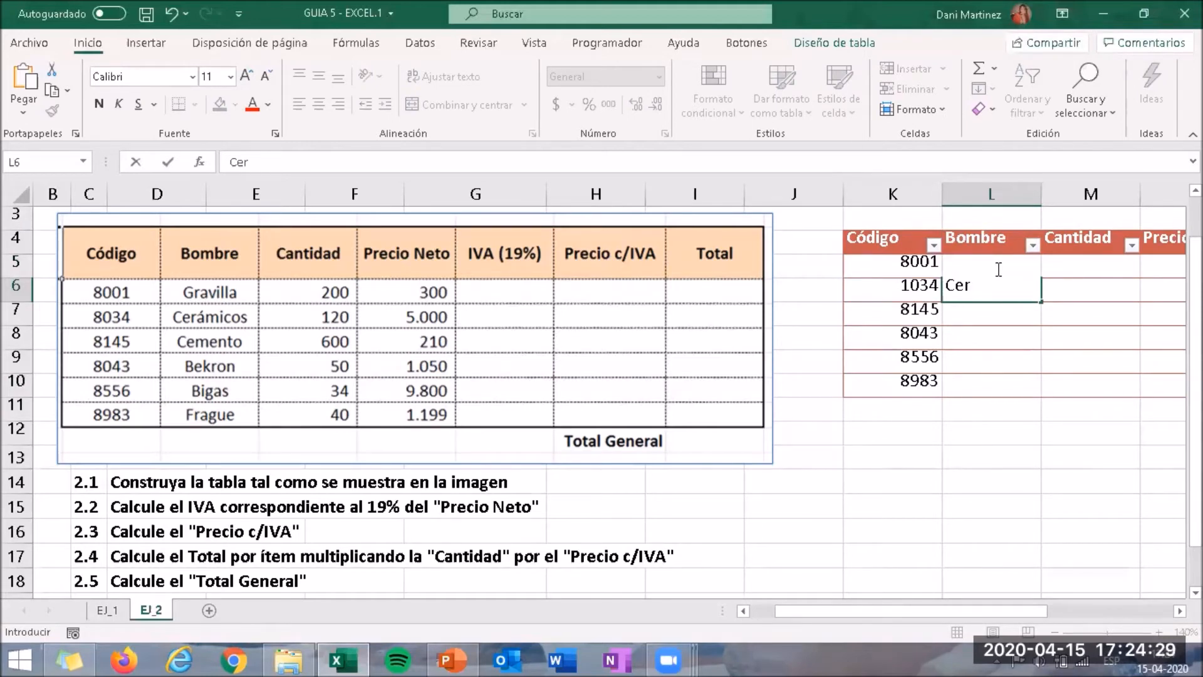
{"action": "type", "text": "ámicos"}
{"action": "key", "text": "Return"}
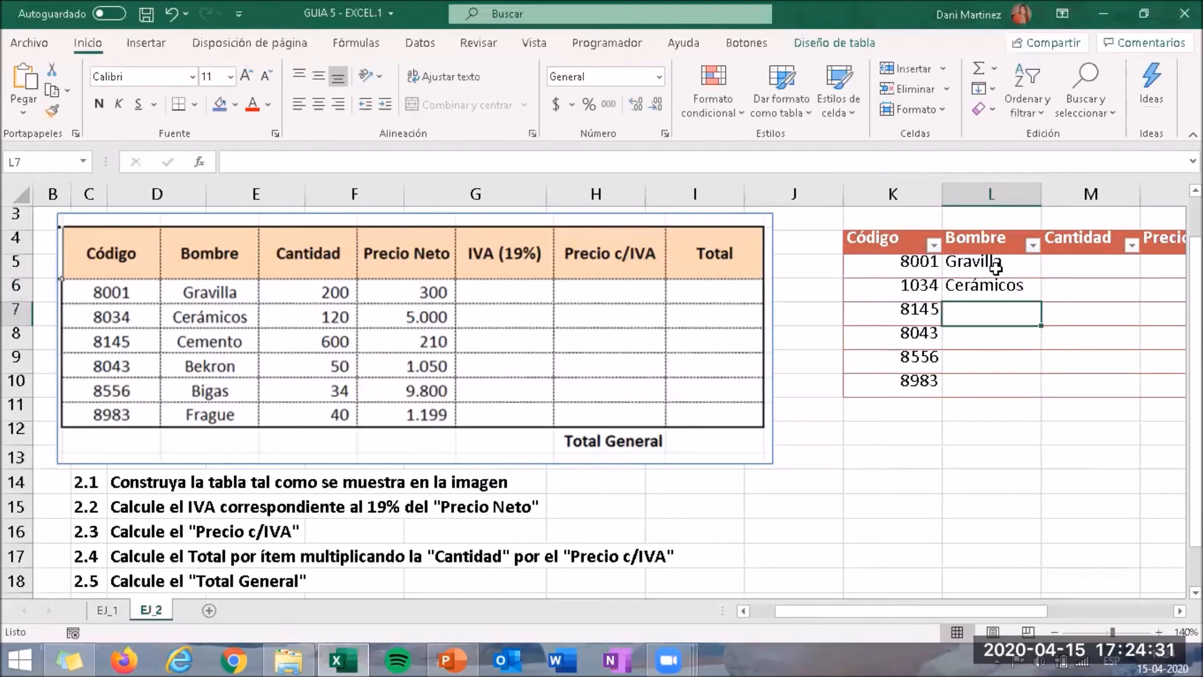
Enter the product names Cemento and Bekron in L7 and L8.
{"action": "type", "text": "Cecment"}
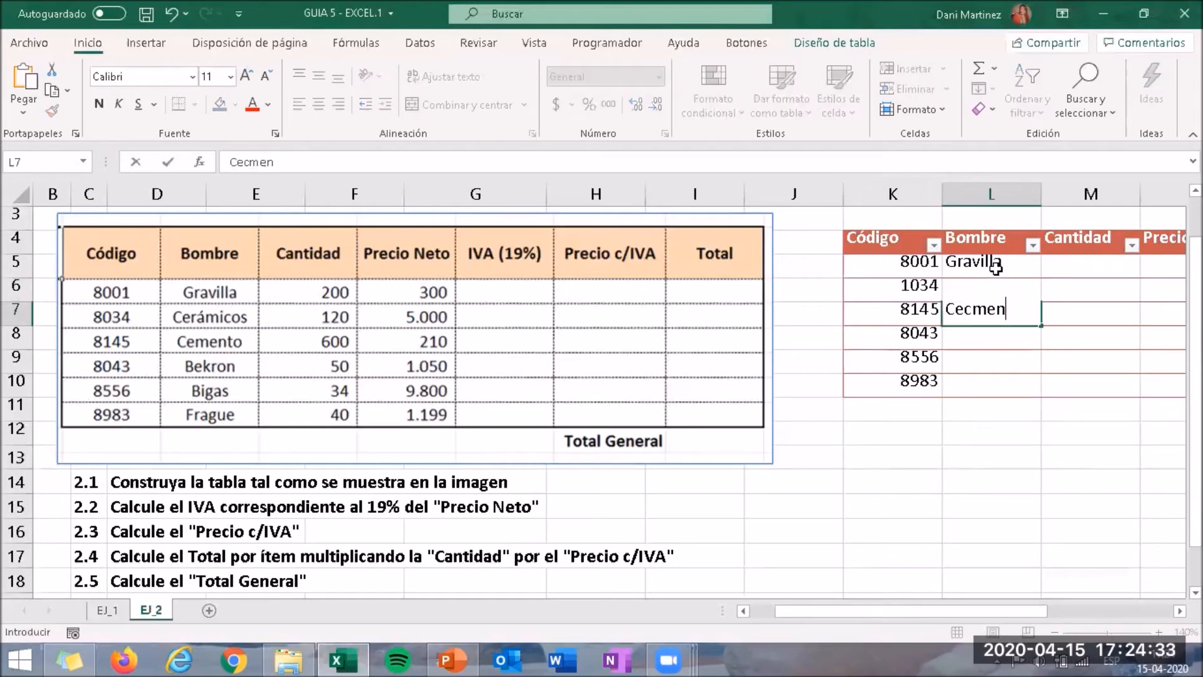
{"action": "key", "text": "BackSpace"}
{"action": "key", "text": "BackSpace"}
{"action": "key", "text": "BackSpace"}
{"action": "key", "text": "BackSpace"}
{"action": "key", "text": "BackSpace"}
{"action": "type", "text": "mento"}
{"action": "key", "text": "Return"}
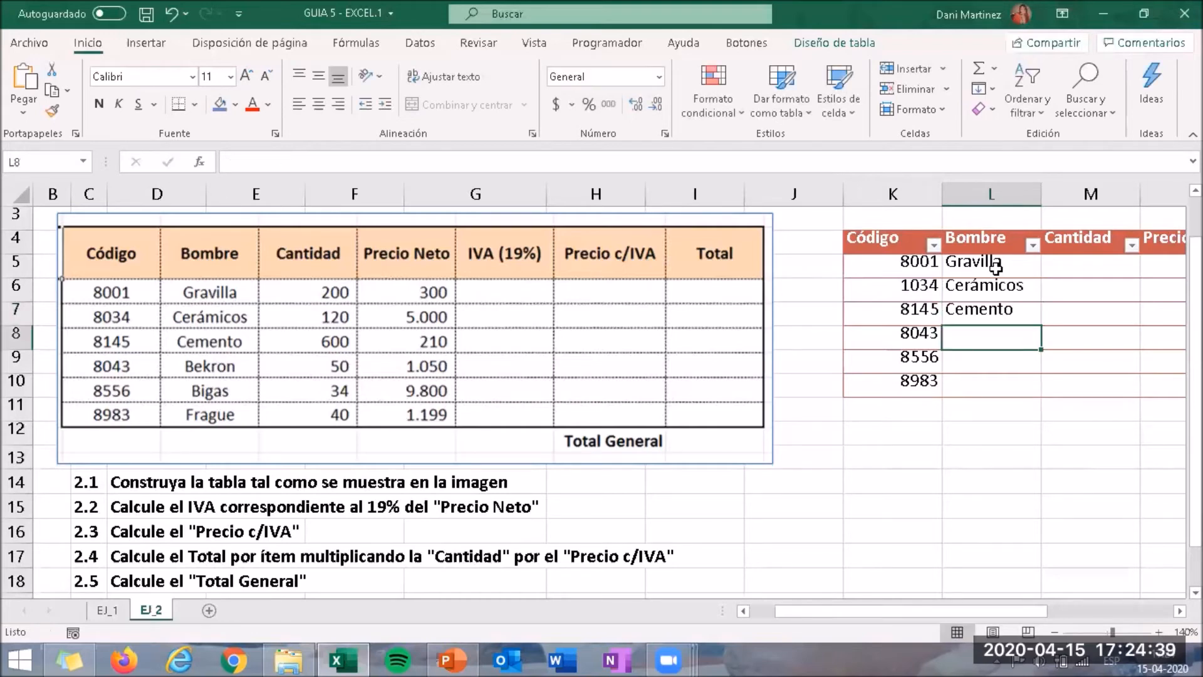
{"action": "type", "text": "Bekron"}
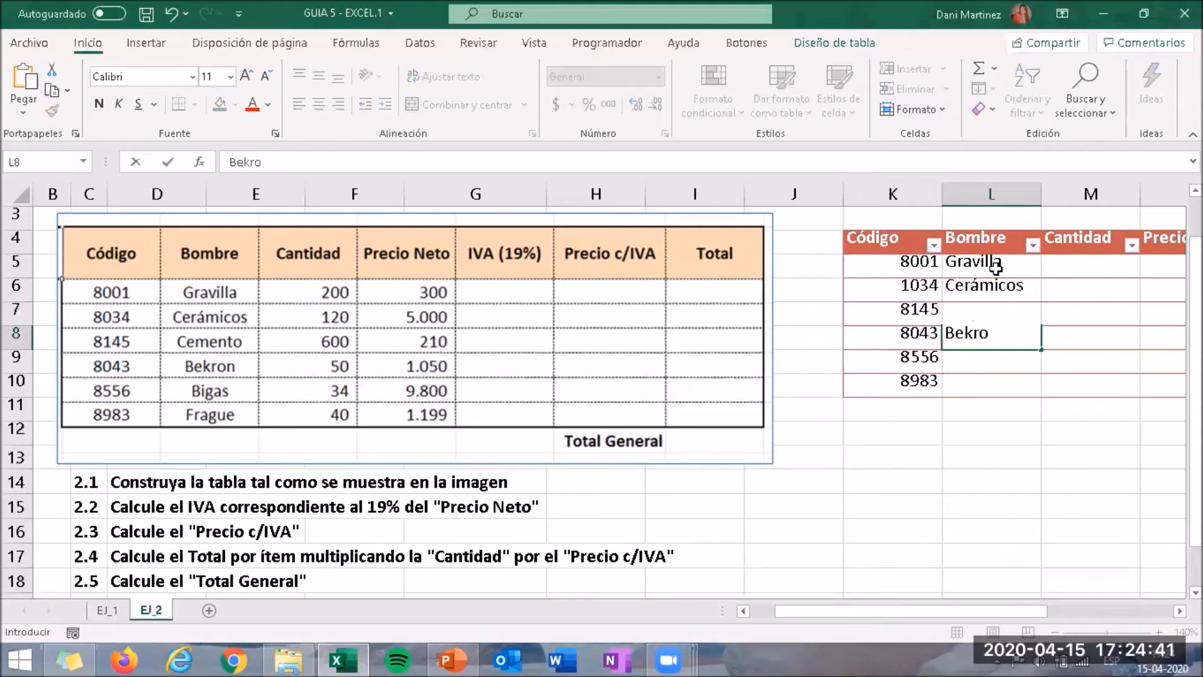
{"action": "key", "text": "Return"}
Enter the last two product names, Bigas and Frague, in L9 and L10.
{"action": "type", "text": "Bi"}
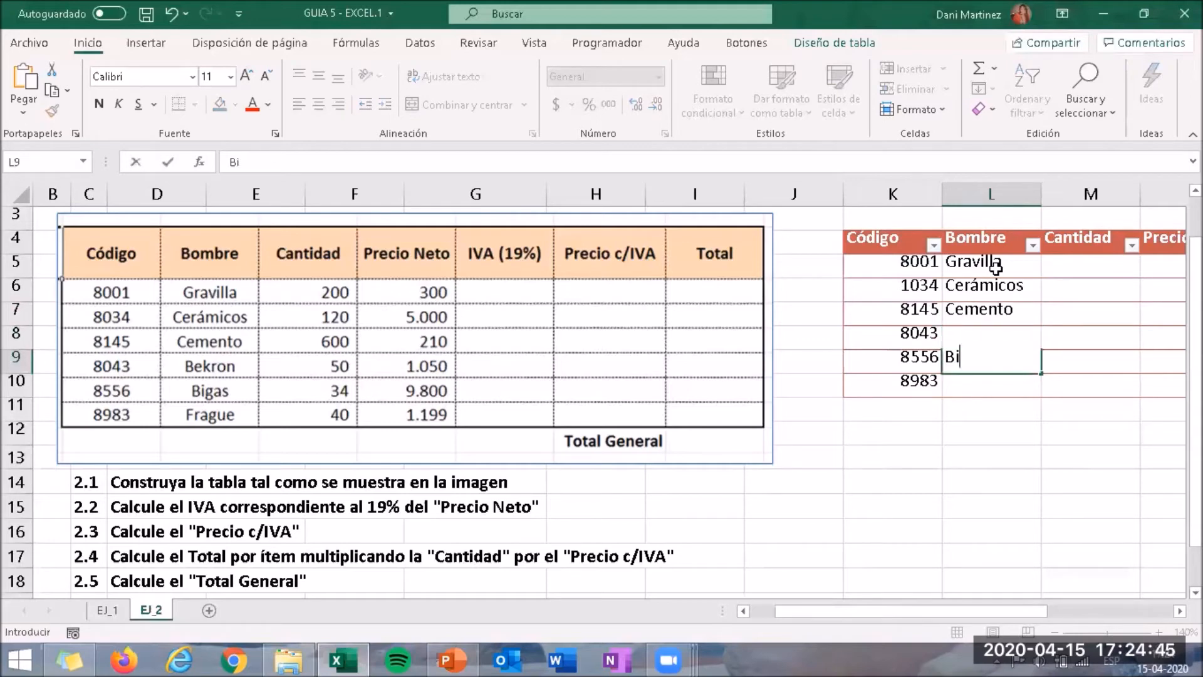
{"action": "type", "text": "gas"}
{"action": "key", "text": "Return"}
{"action": "type", "text": "Frague"}
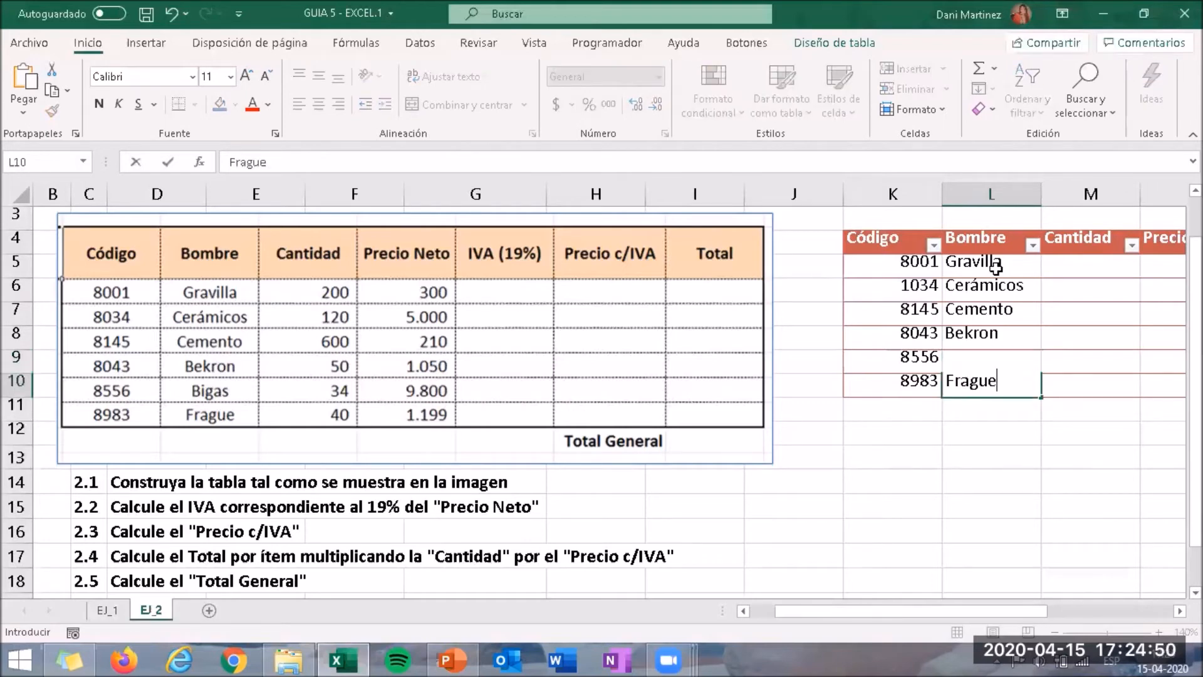
{"action": "key", "text": "Return"}
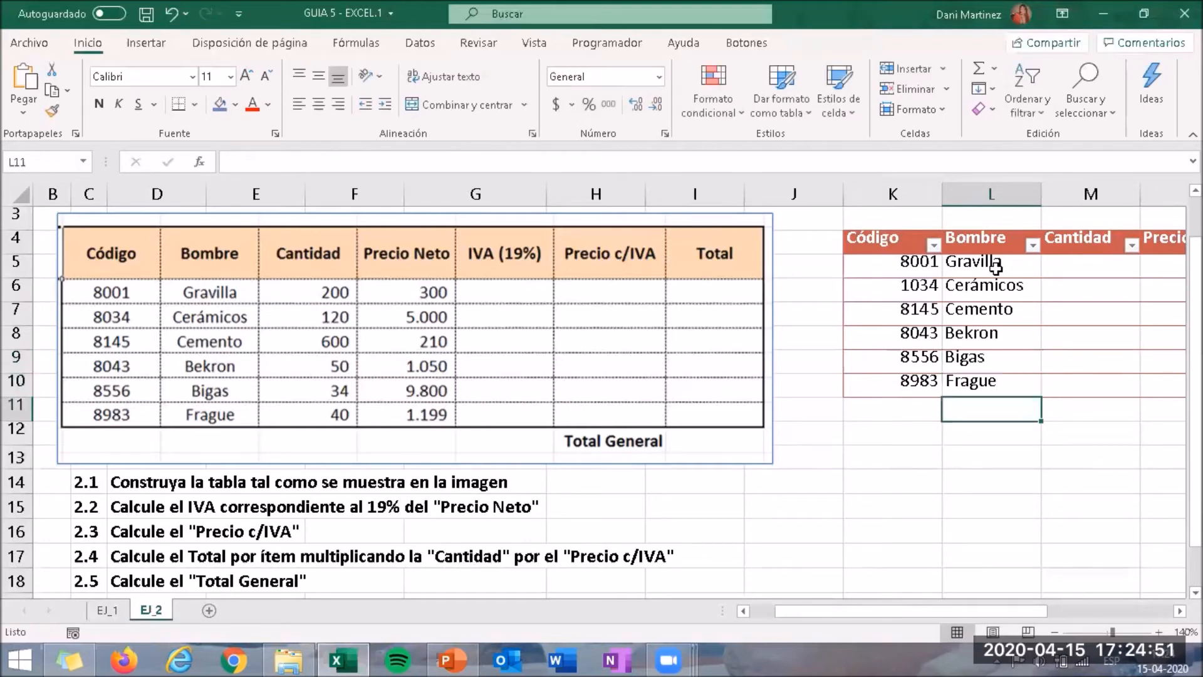
Enter the quantities 200, 120 and 600 in cells M5 to M7 under Cantidad.
{"action": "left_click", "coordinate": [1084, 268]}
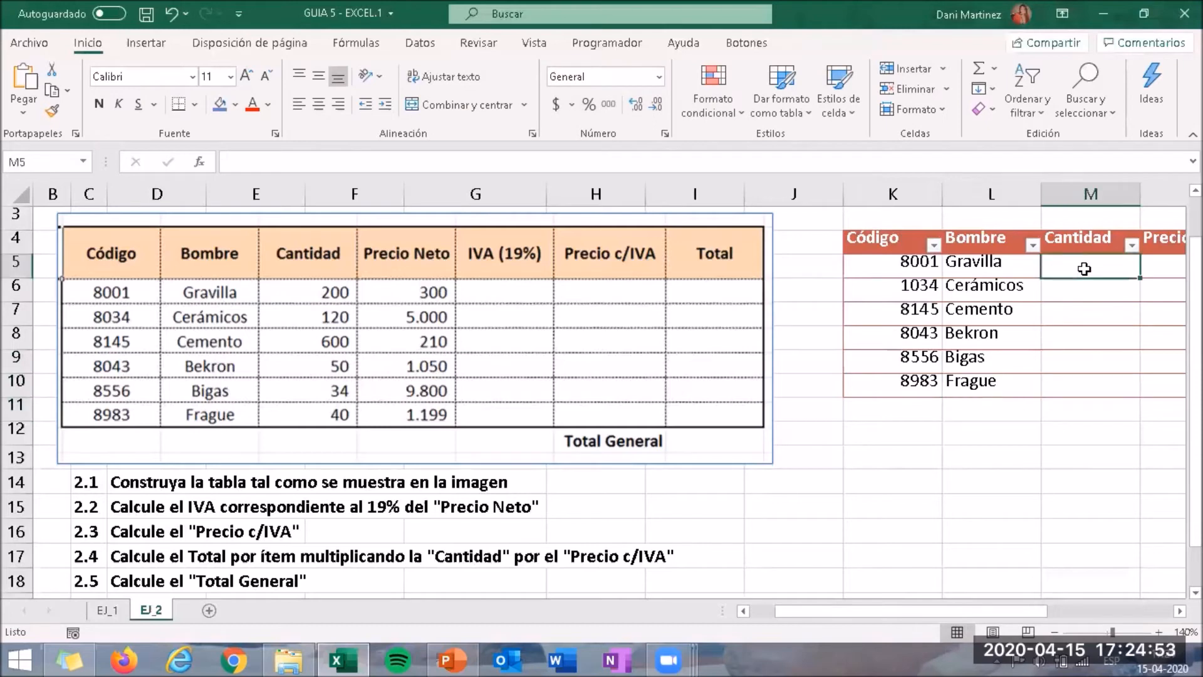
{"action": "type", "text": "200"}
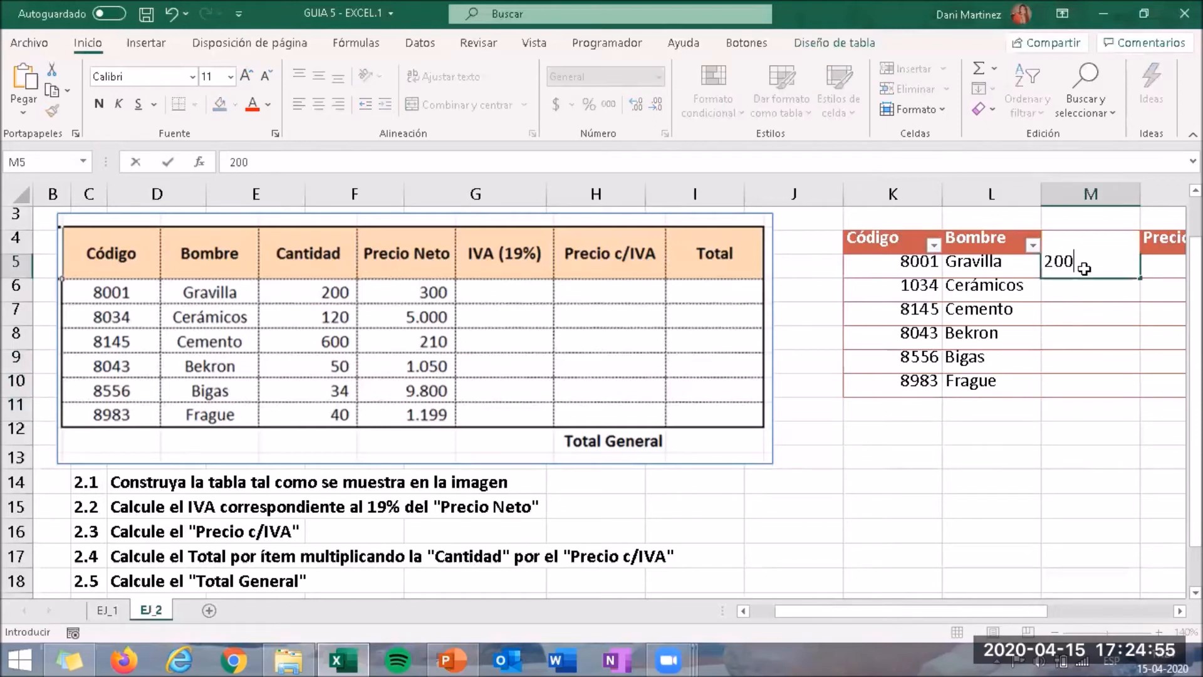
{"action": "key", "text": "Return"}
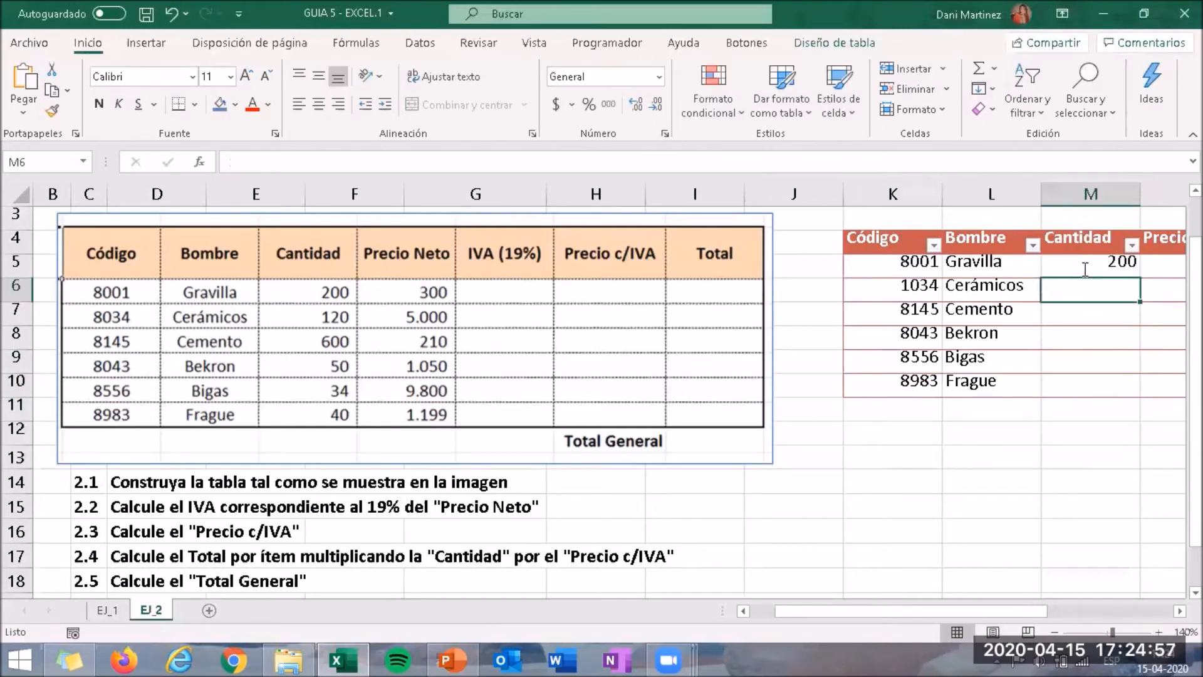
{"action": "type", "text": "120"}
{"action": "key", "text": "Return"}
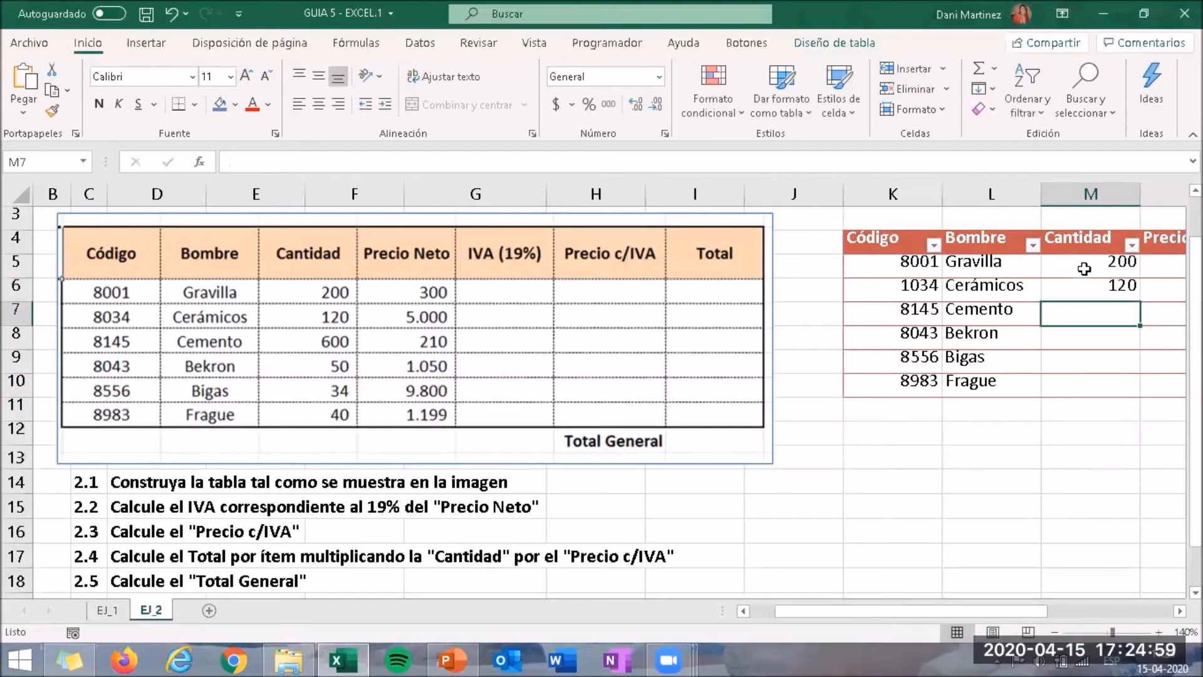
{"action": "type", "text": "600"}
{"action": "key", "text": "Return"}
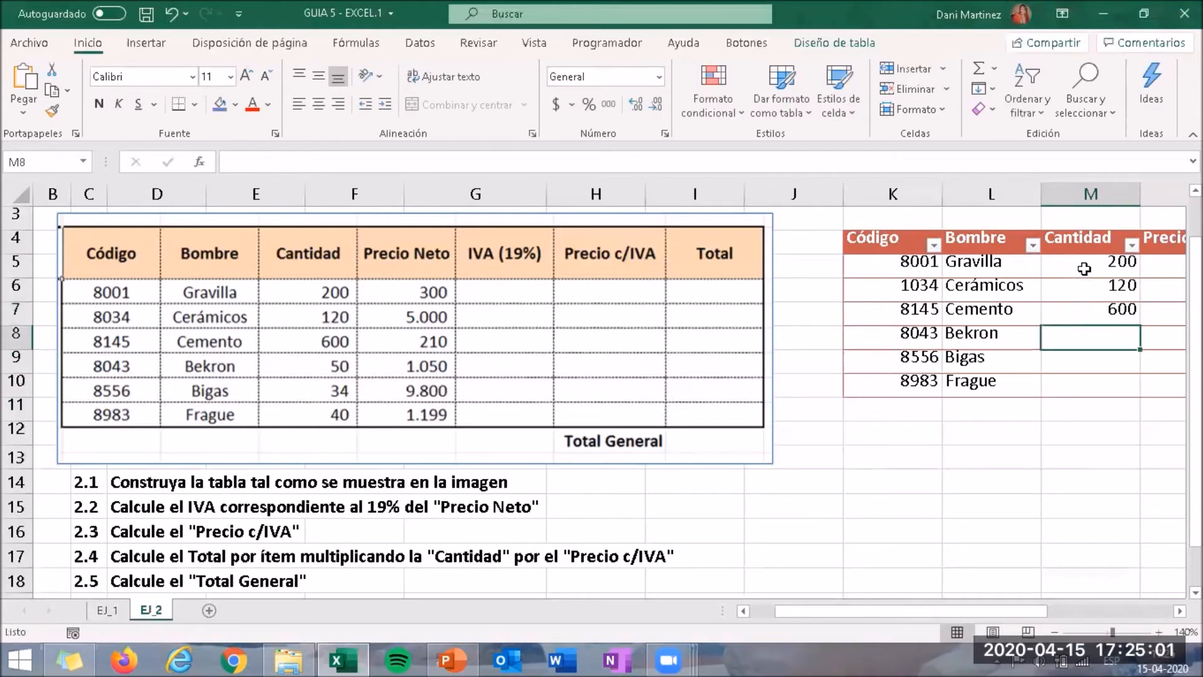
Enter the remaining quantities 50, 34 and 40 in cells M8 to M10.
{"action": "type", "text": "50"}
{"action": "key", "text": "Return"}
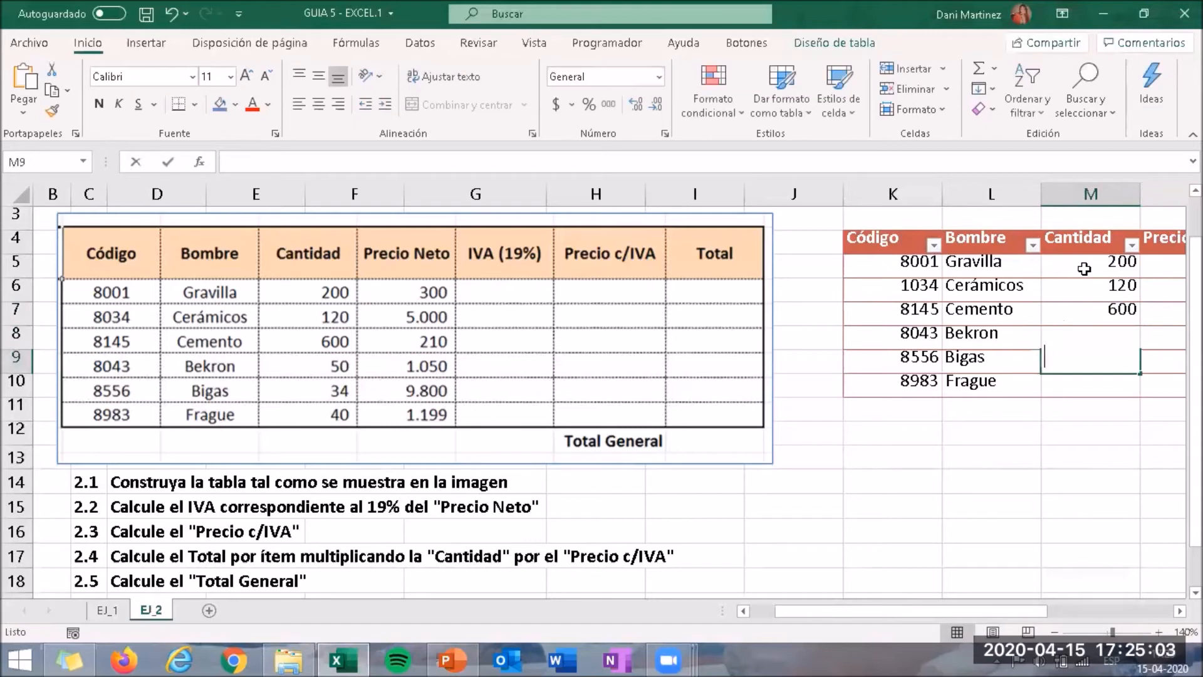
{"action": "type", "text": "34"}
{"action": "key", "text": "Return"}
{"action": "type", "text": "40"}
{"action": "key", "text": "Return"}
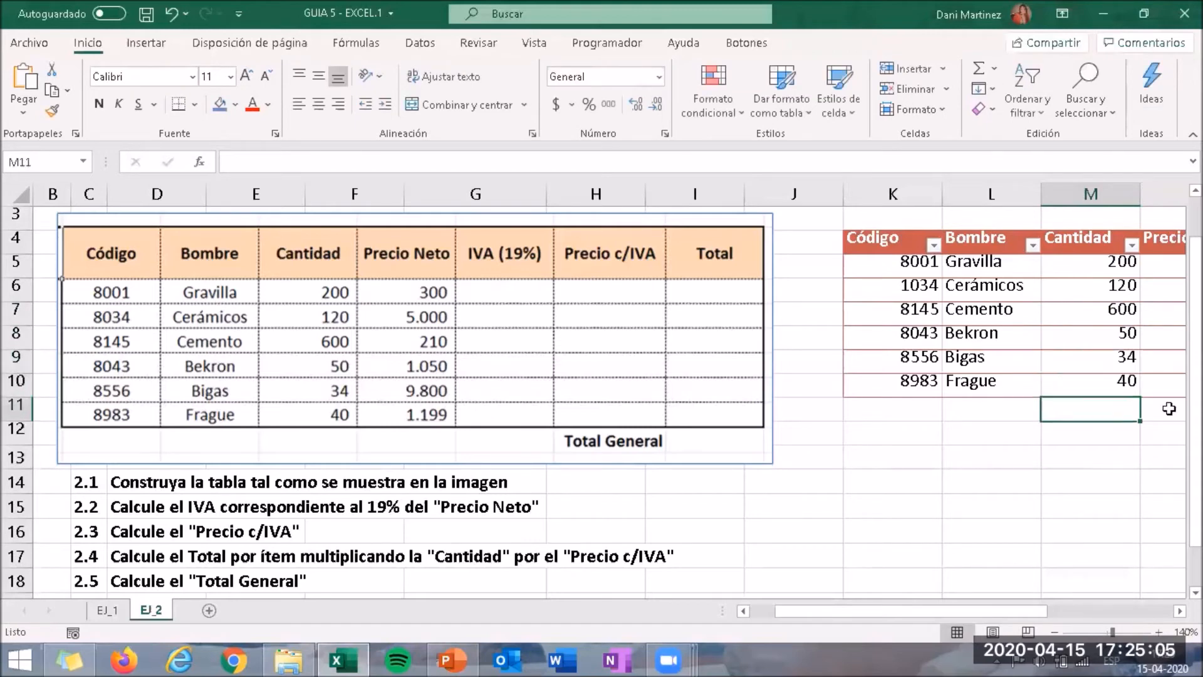
Enter the net prices 300, 5000 and 210 in cells N5 to N7 under Precio Neto.
{"action": "left_click", "coordinate": [1168, 270]}
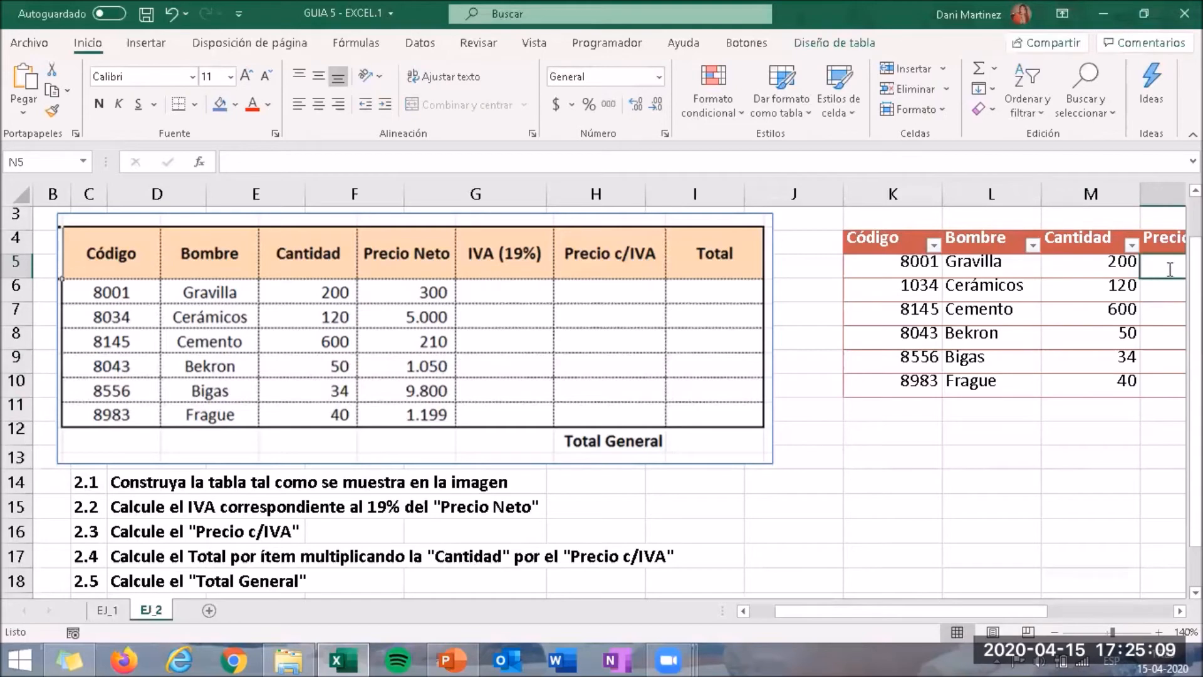
{"action": "type", "text": "300"}
{"action": "key", "text": "Return"}
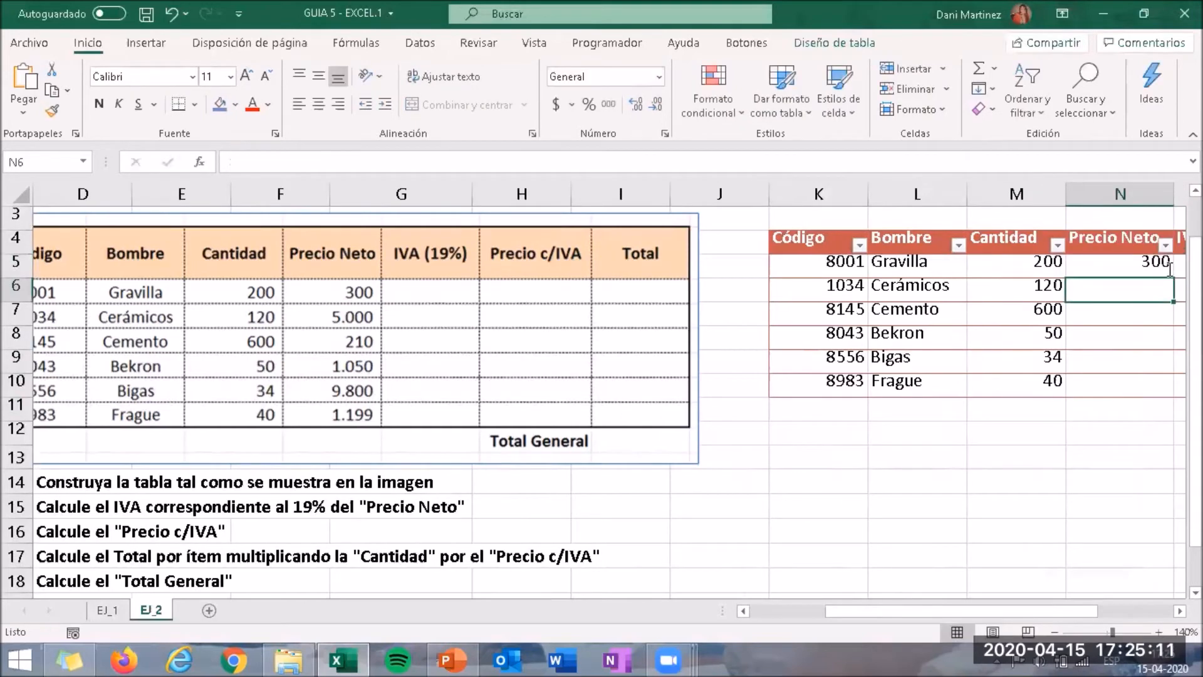
{"action": "type", "text": "5000"}
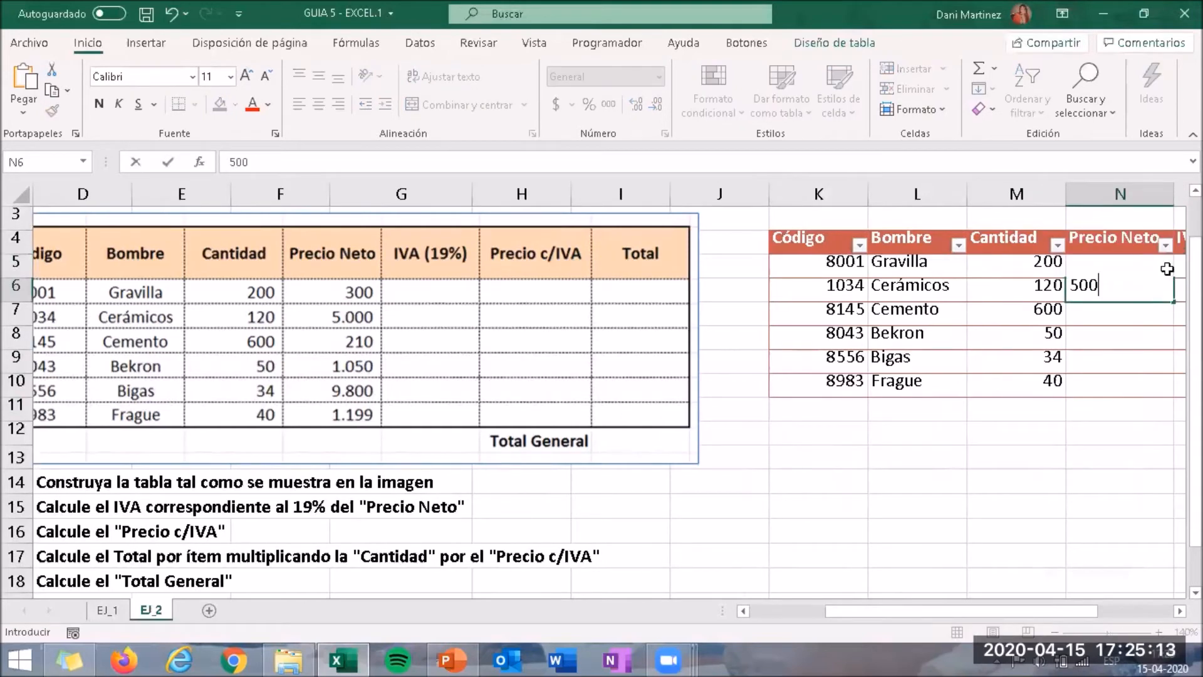
{"action": "key", "text": "Return"}
{"action": "type", "text": "2"}
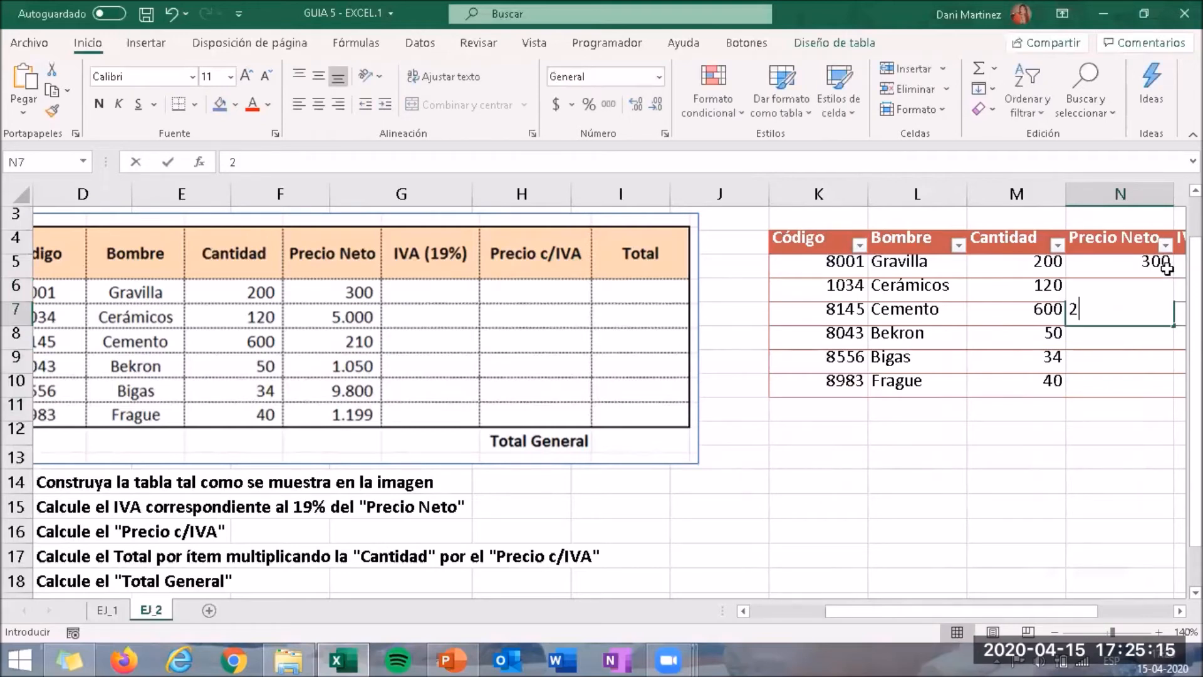
{"action": "type", "text": "10"}
{"action": "key", "text": "Return"}
Enter the remaining net prices 1050, 9800 and 1199 in cells N8 to N10.
{"action": "type", "text": "10"}
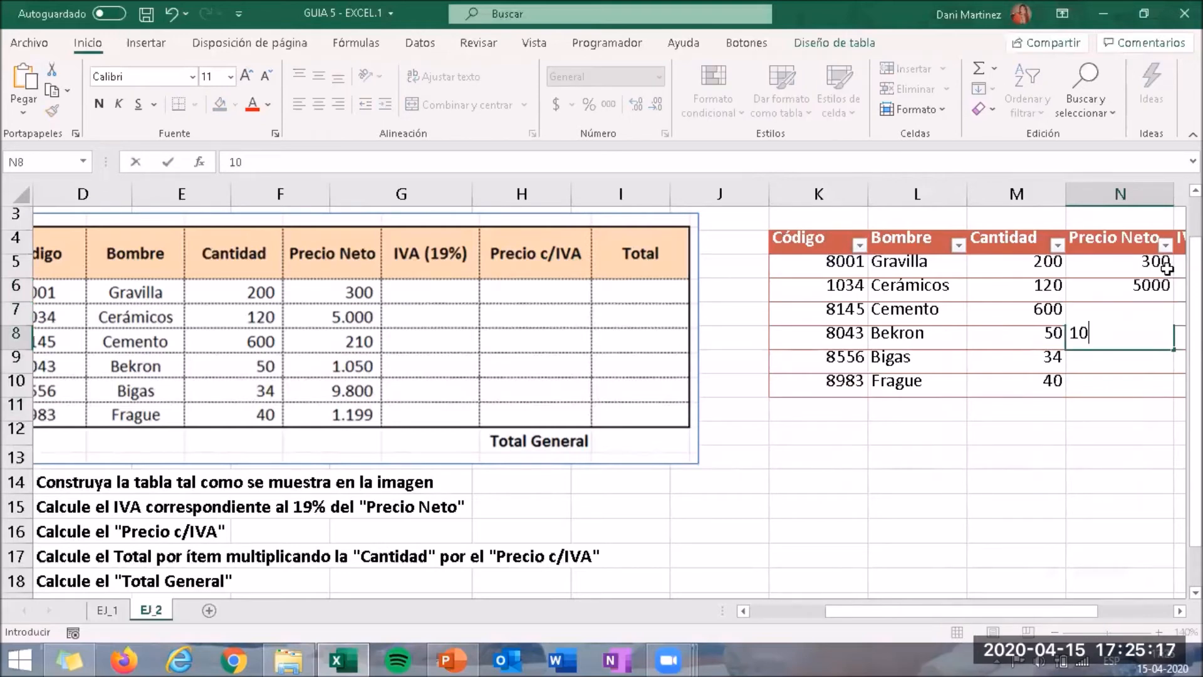
{"action": "type", "text": "50"}
{"action": "key", "text": "Return"}
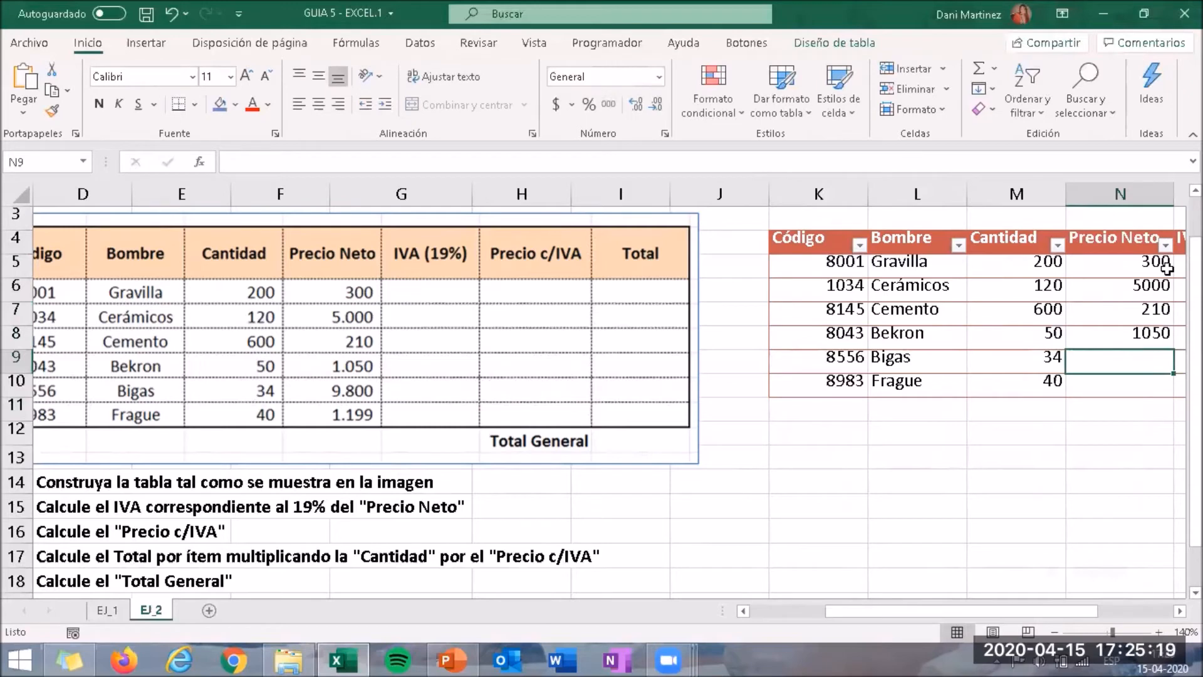
{"action": "type", "text": "9800"}
{"action": "key", "text": "Return"}
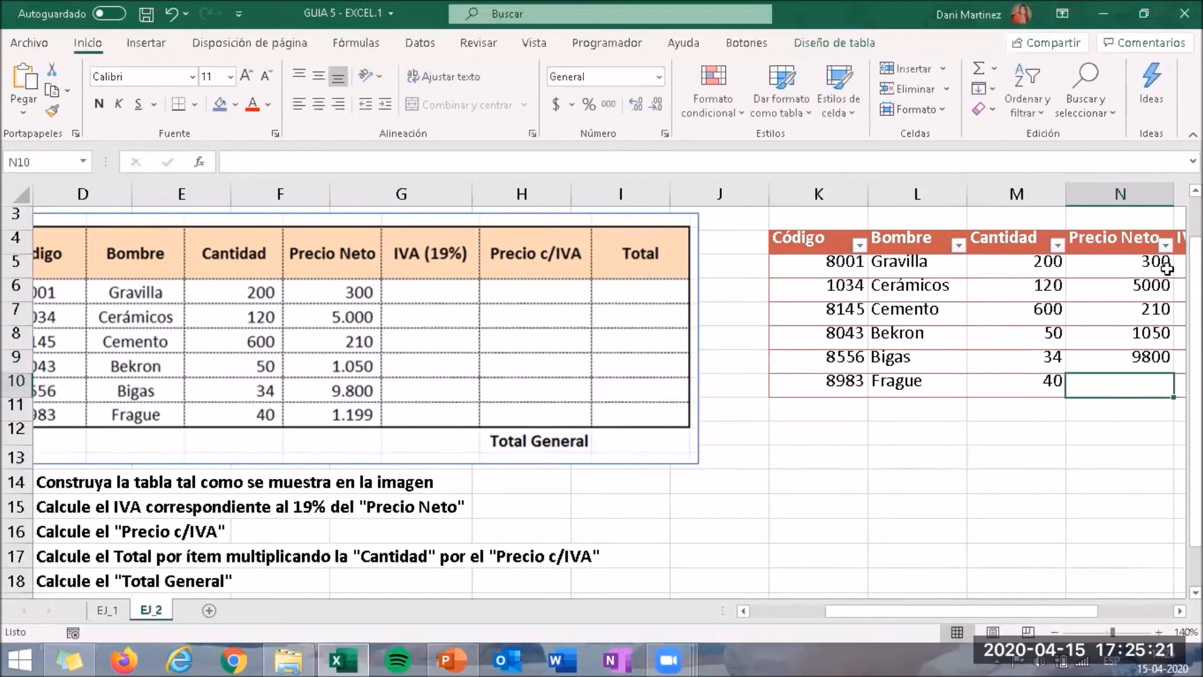
{"action": "type", "text": "1199"}
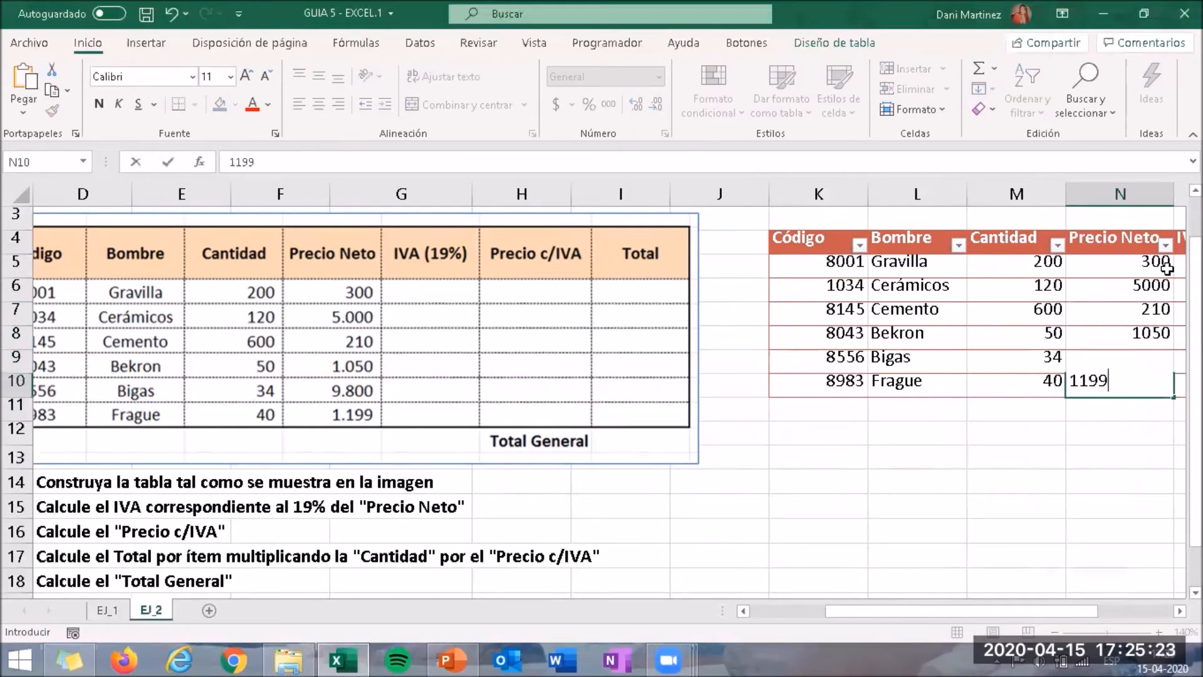
{"action": "key", "text": "Return"}
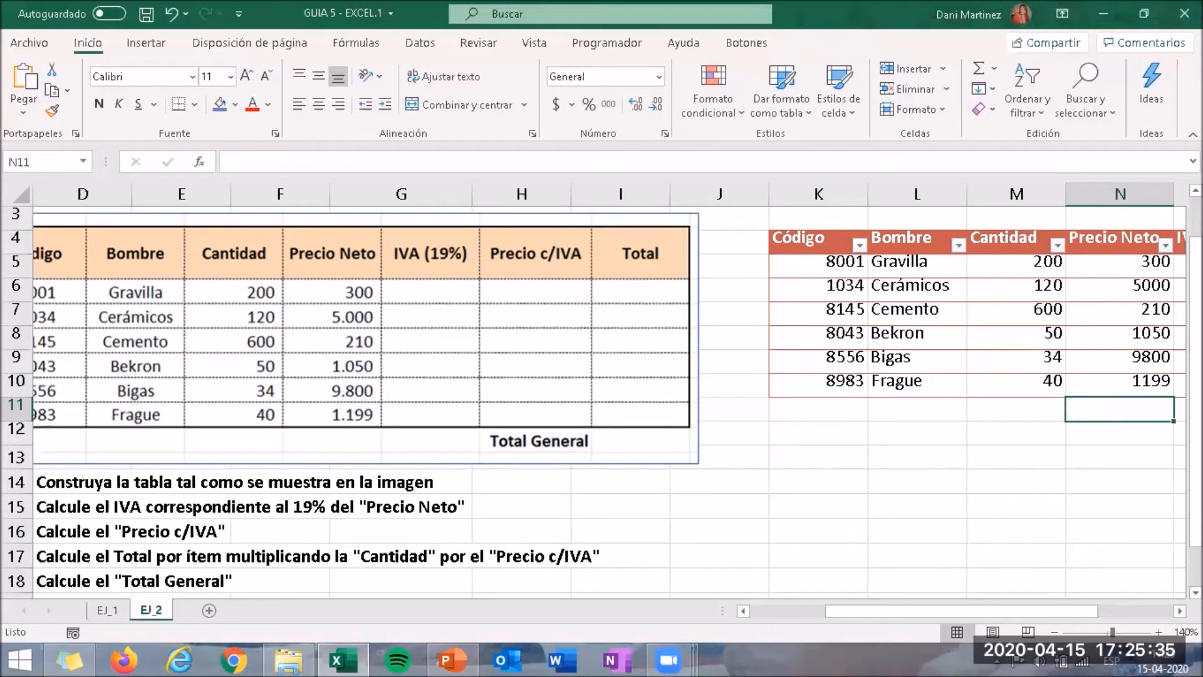
{"action": "left_click", "coordinate": [1180, 611]}
{"action": "scroll", "coordinate": [854, 384], "scroll_direction": "right", "scroll_amount": 2}
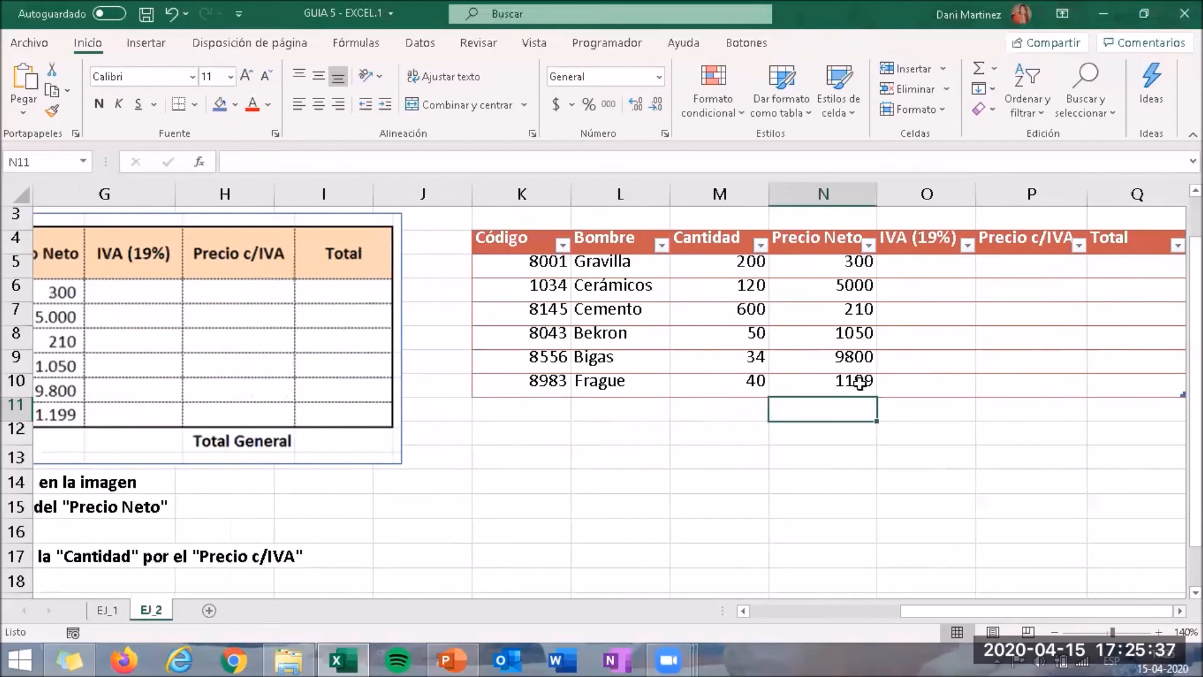
Calculate the IVA in O5 as Precio Neto times 19% and fill the formula down to O10.
{"action": "scroll", "coordinate": [755, 266], "scroll_direction": "right", "scroll_amount": 1}
{"action": "left_click", "coordinate": [759, 272]}
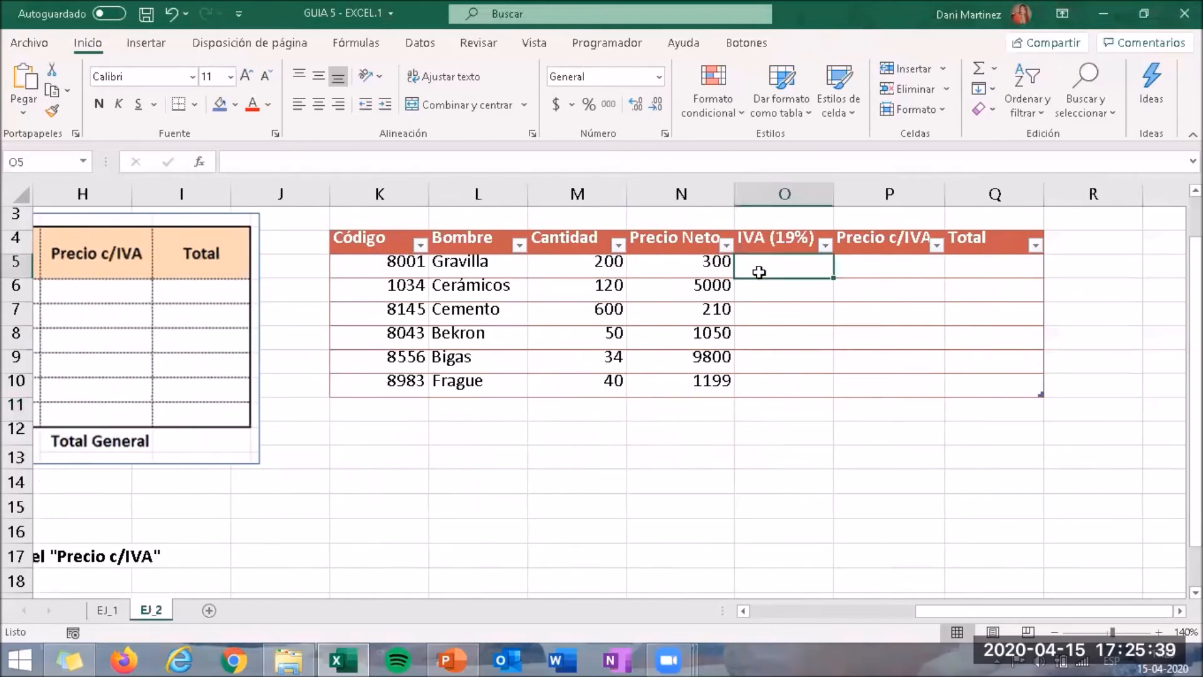
{"action": "double_click", "coordinate": [789, 266]}
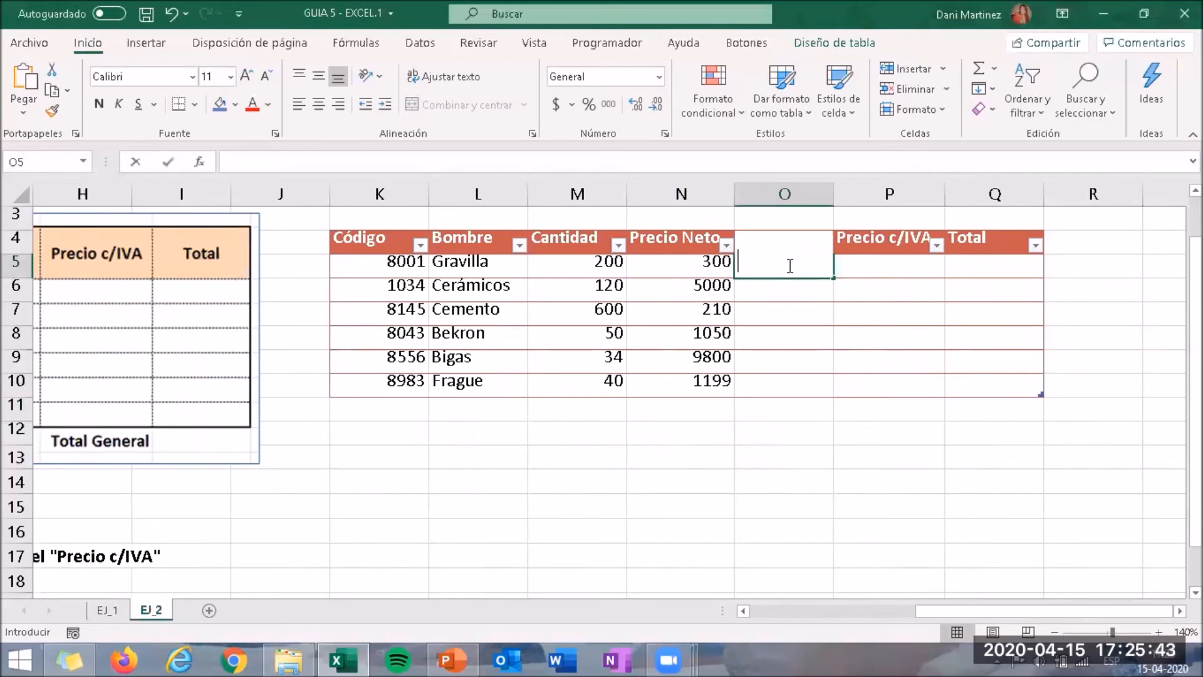
{"action": "type", "text": "="}
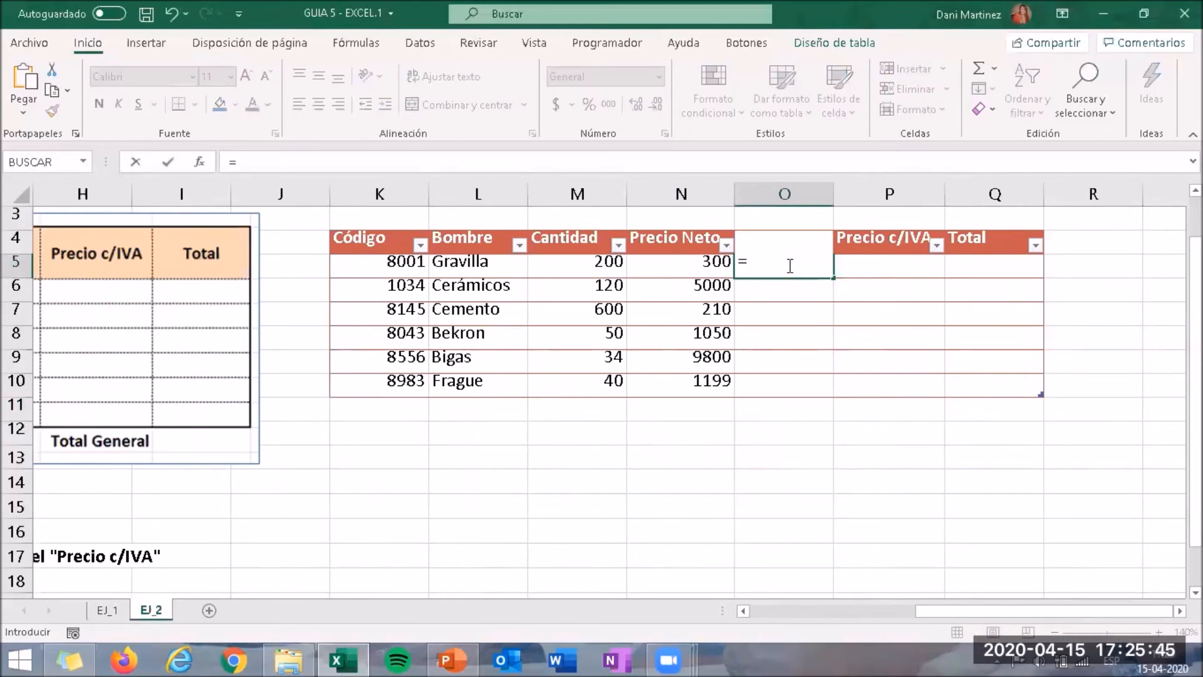
{"action": "left_click", "coordinate": [689, 265]}
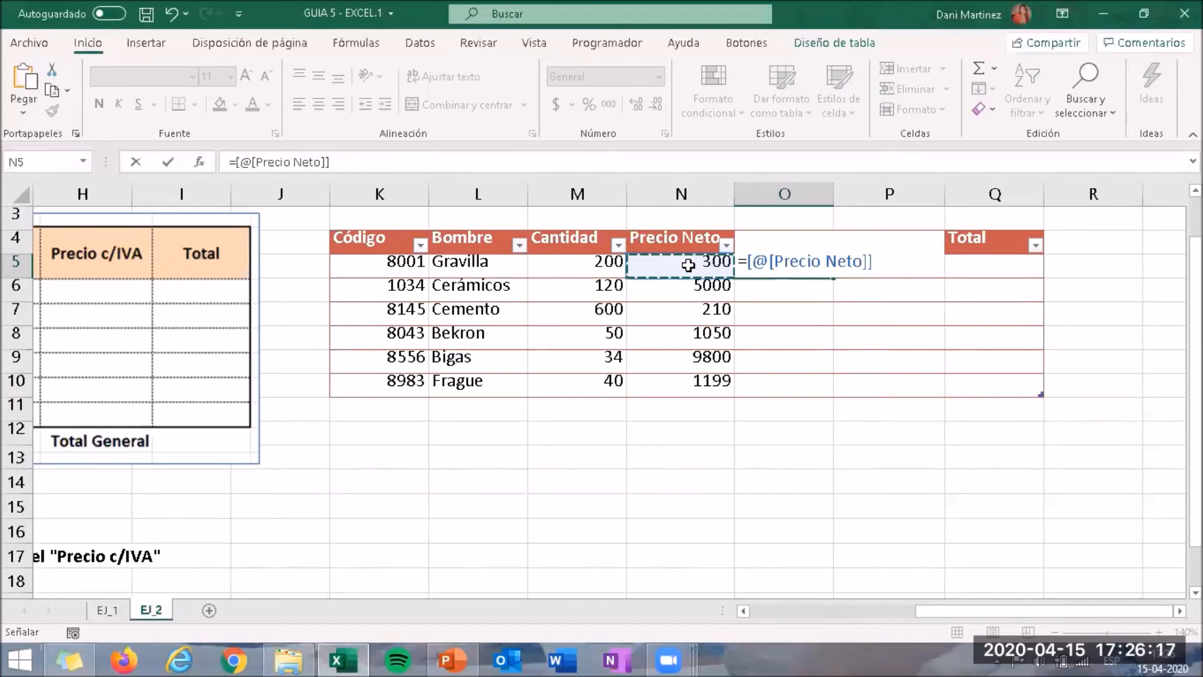
{"action": "type", "text": "*19"}
{"action": "key", "text": "Return"}
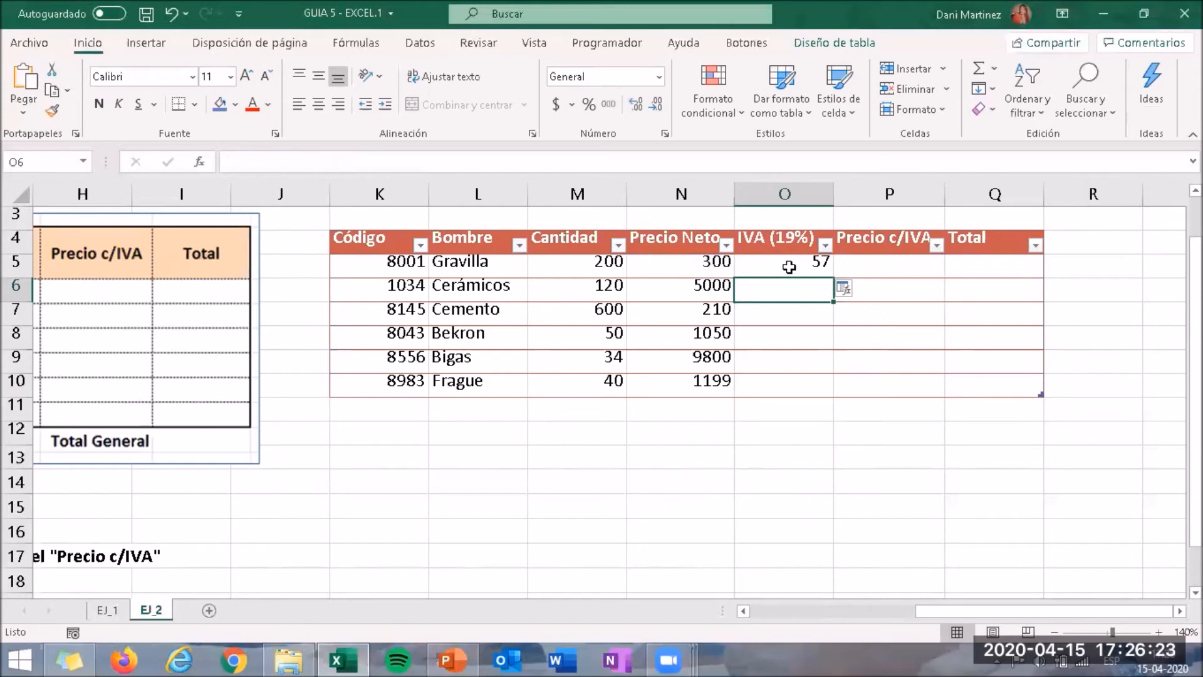
{"action": "left_click", "coordinate": [789, 267]}
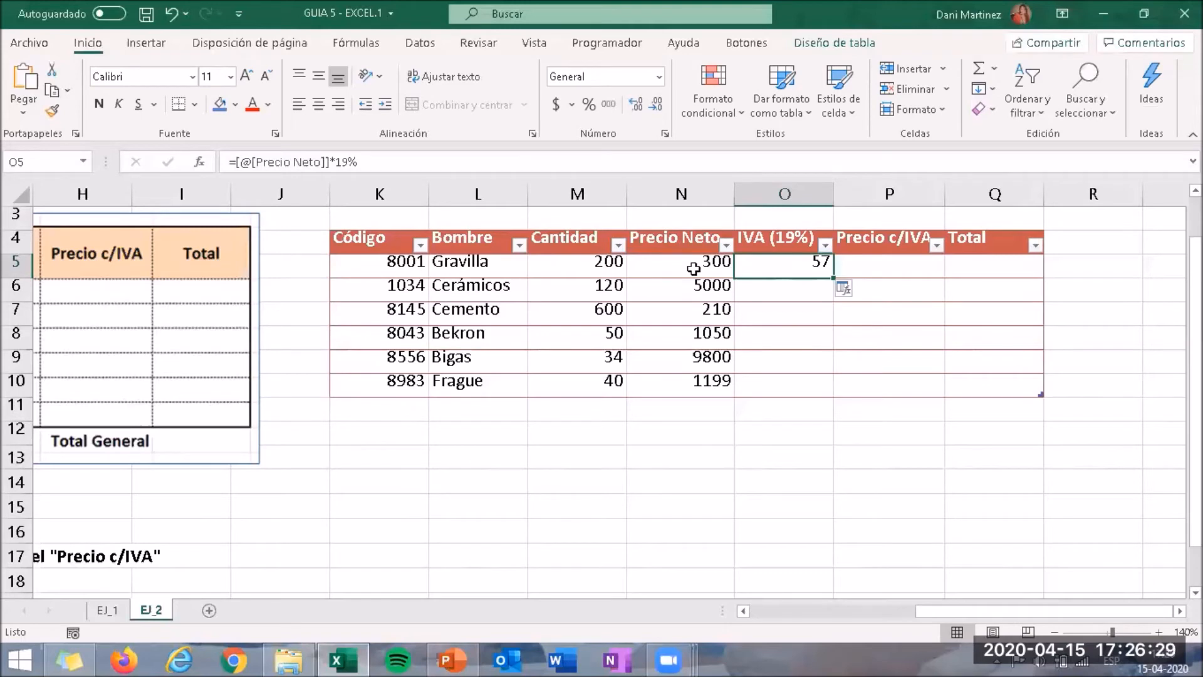
{"action": "double_click", "coordinate": [834, 277]}
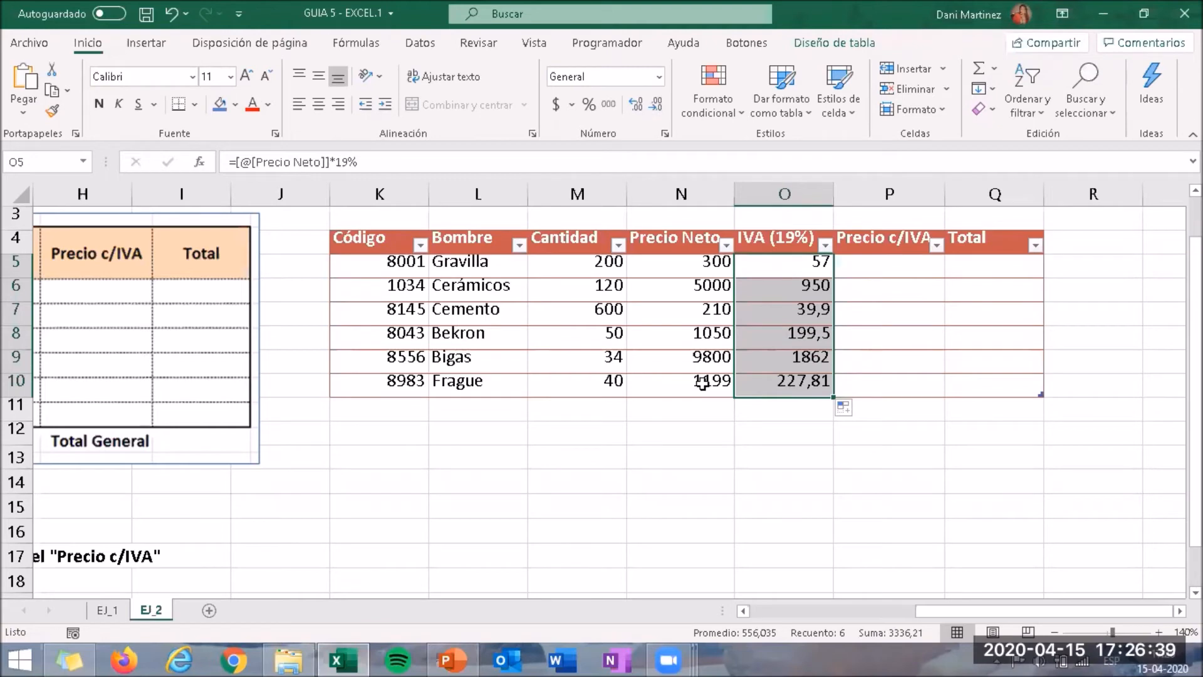
Calculate Precio c/IVA in P5 as Precio Neto plus IVA (19%) and fill the formula down to P10.
{"action": "left_click", "coordinate": [917, 267]}
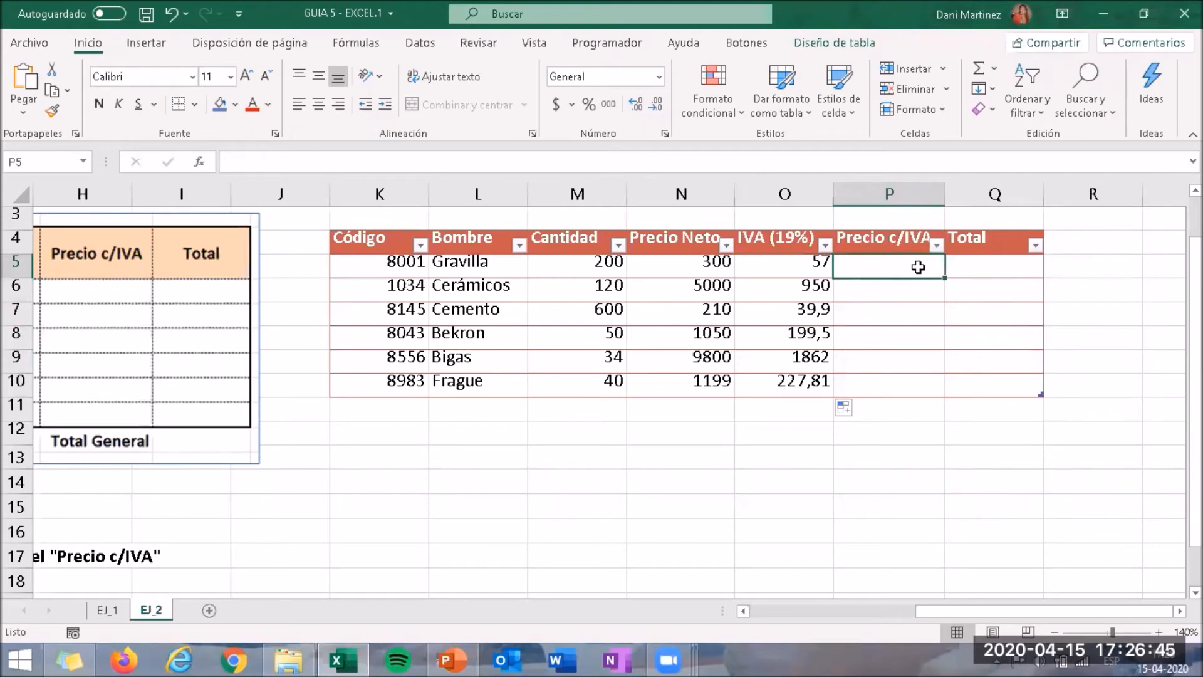
{"action": "type", "text": "="}
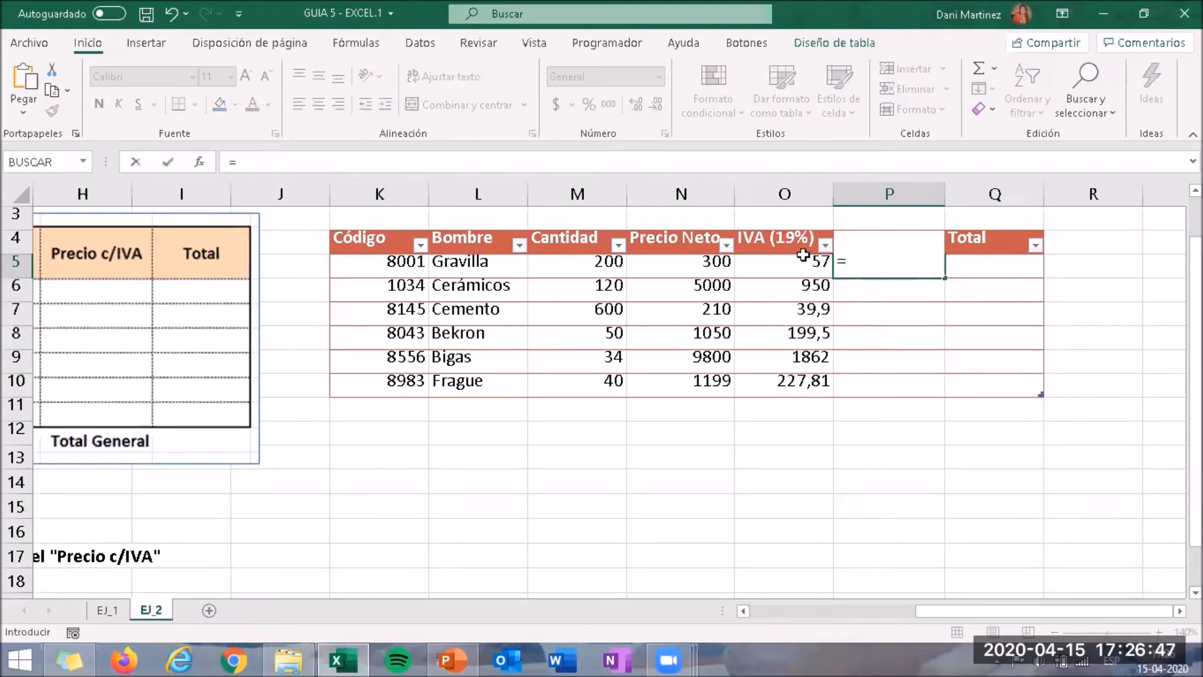
{"action": "left_click", "coordinate": [682, 270]}
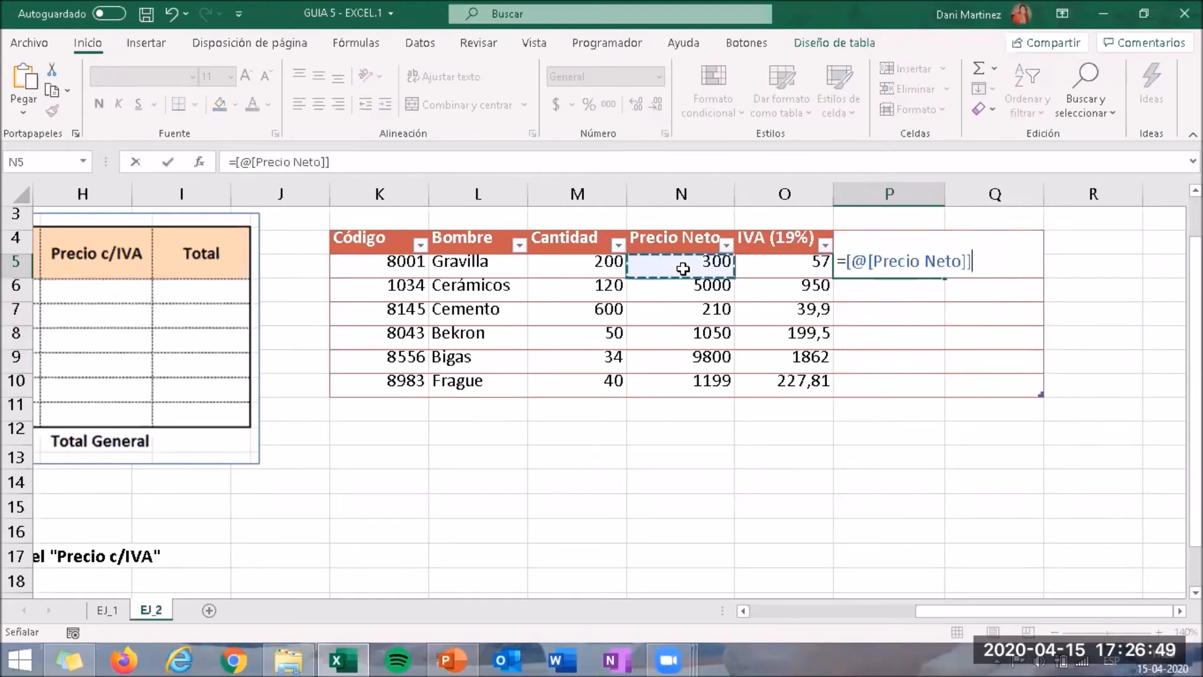
{"action": "type", "text": "+"}
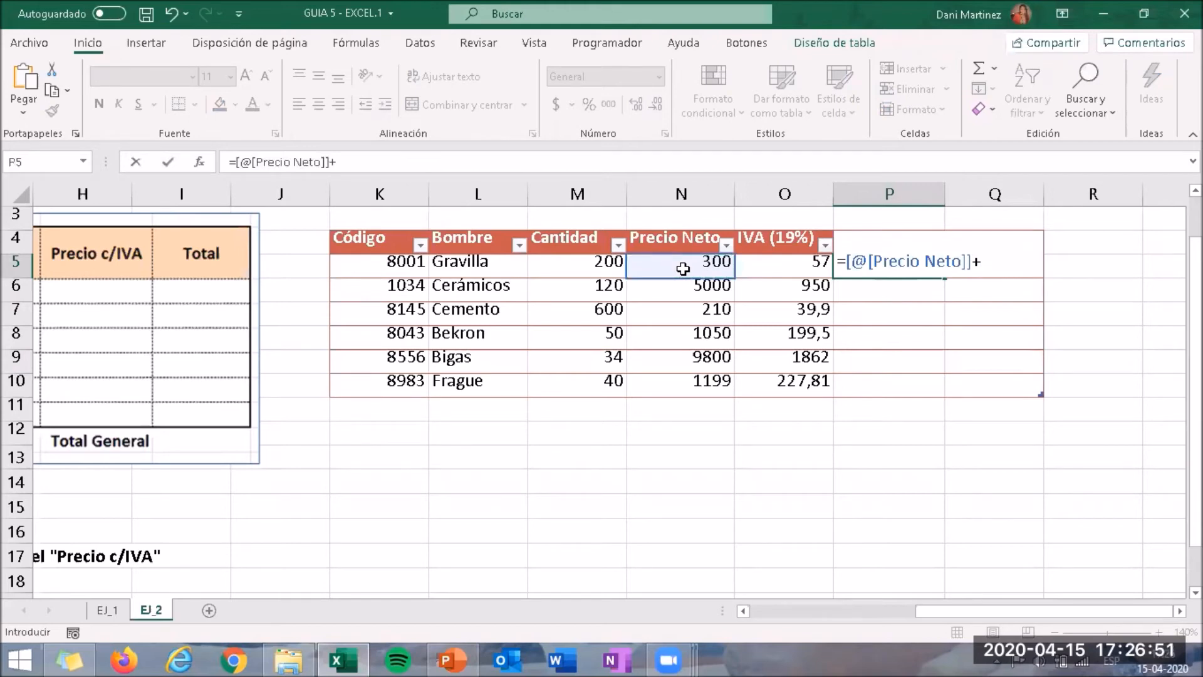
{"action": "left_click", "coordinate": [763, 270]}
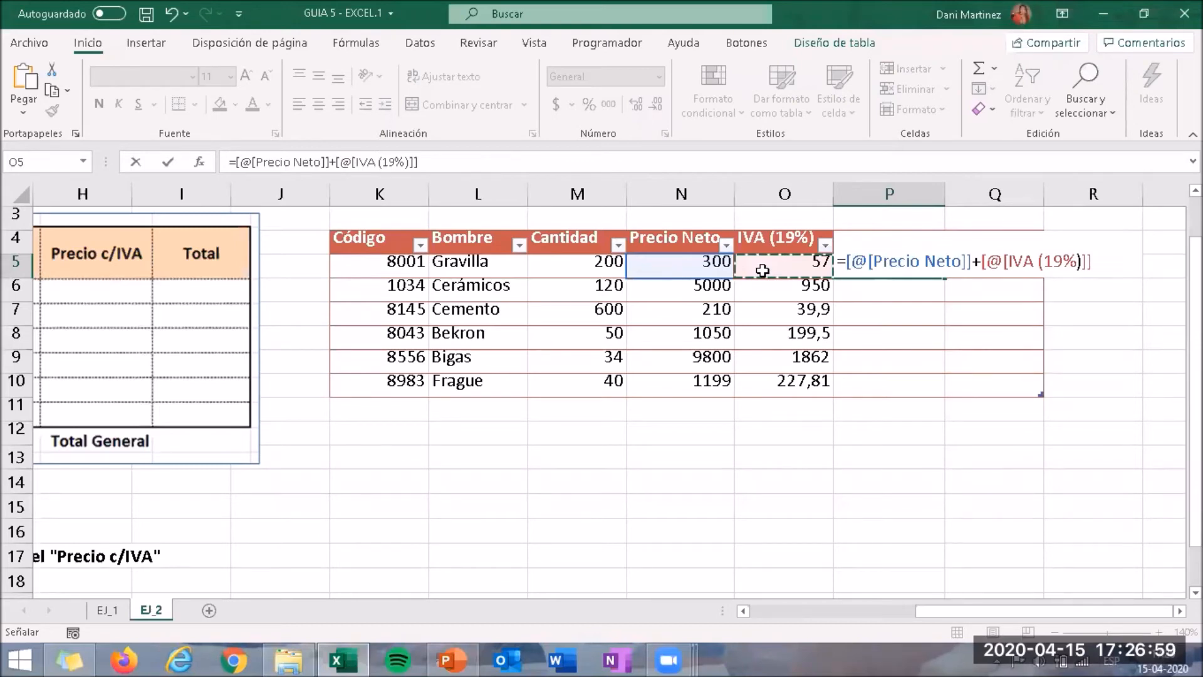
{"action": "key", "text": "Return"}
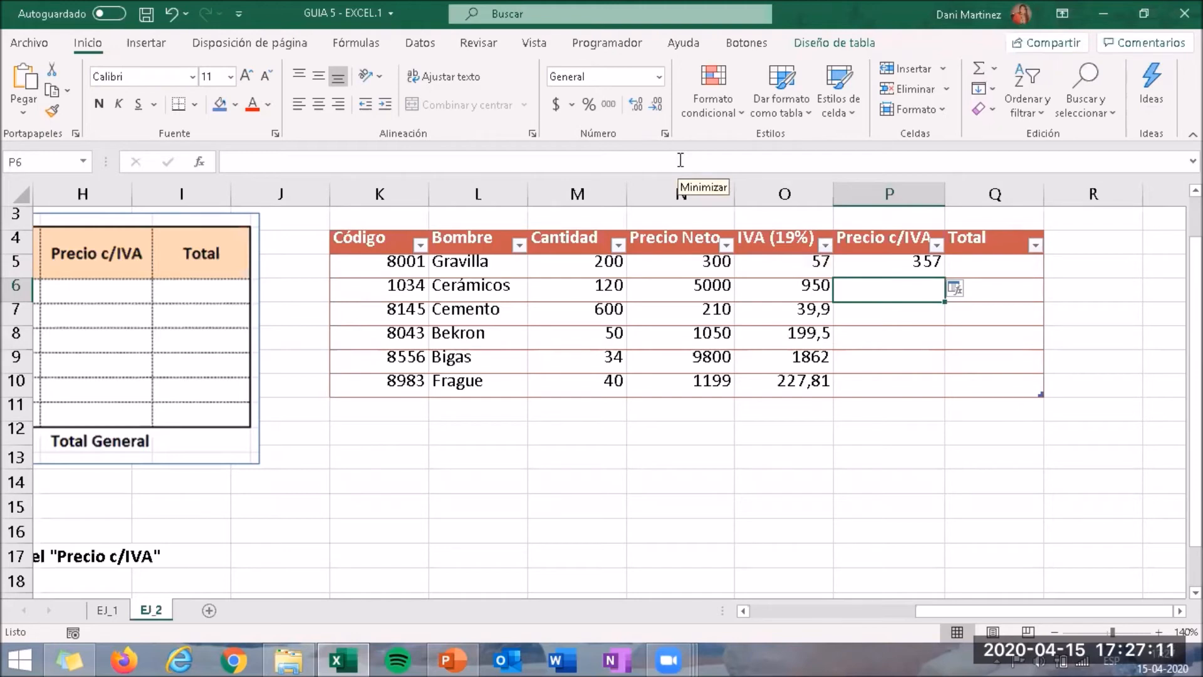
{"action": "left_click", "coordinate": [926, 270]}
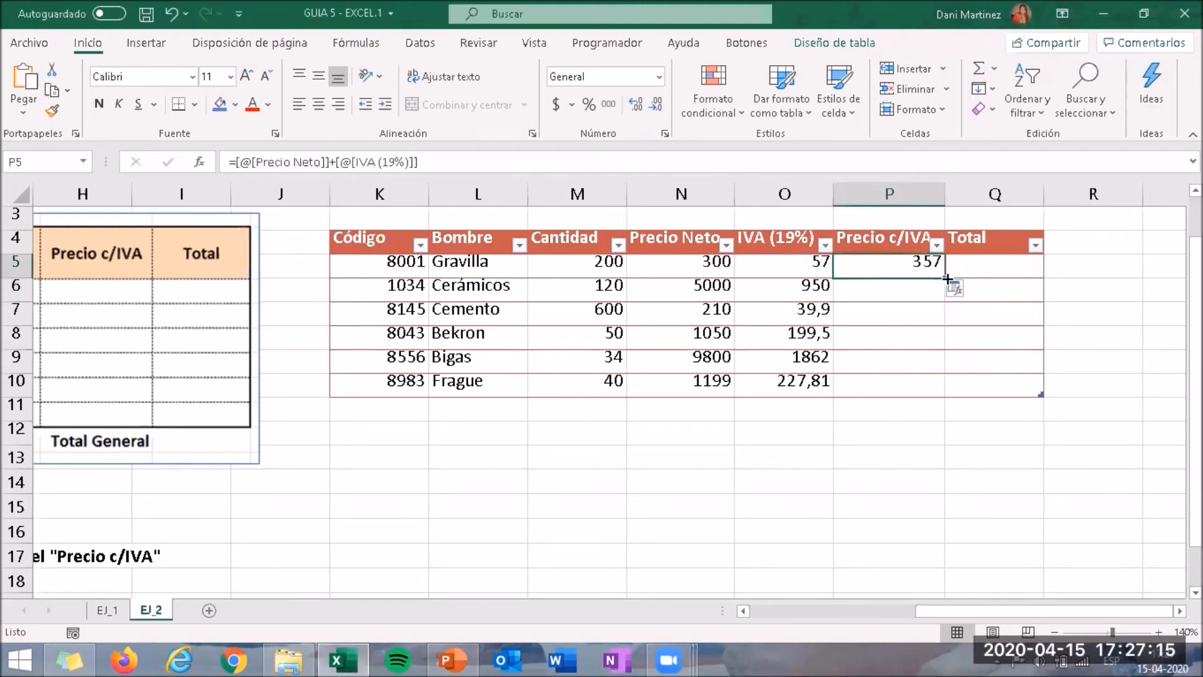
{"action": "double_click", "coordinate": [944, 277]}
Calculate the Total in Q5 as Cantidad times Precio c/IVA and fill the formula down to Q10.
{"action": "left_click", "coordinate": [1006, 269]}
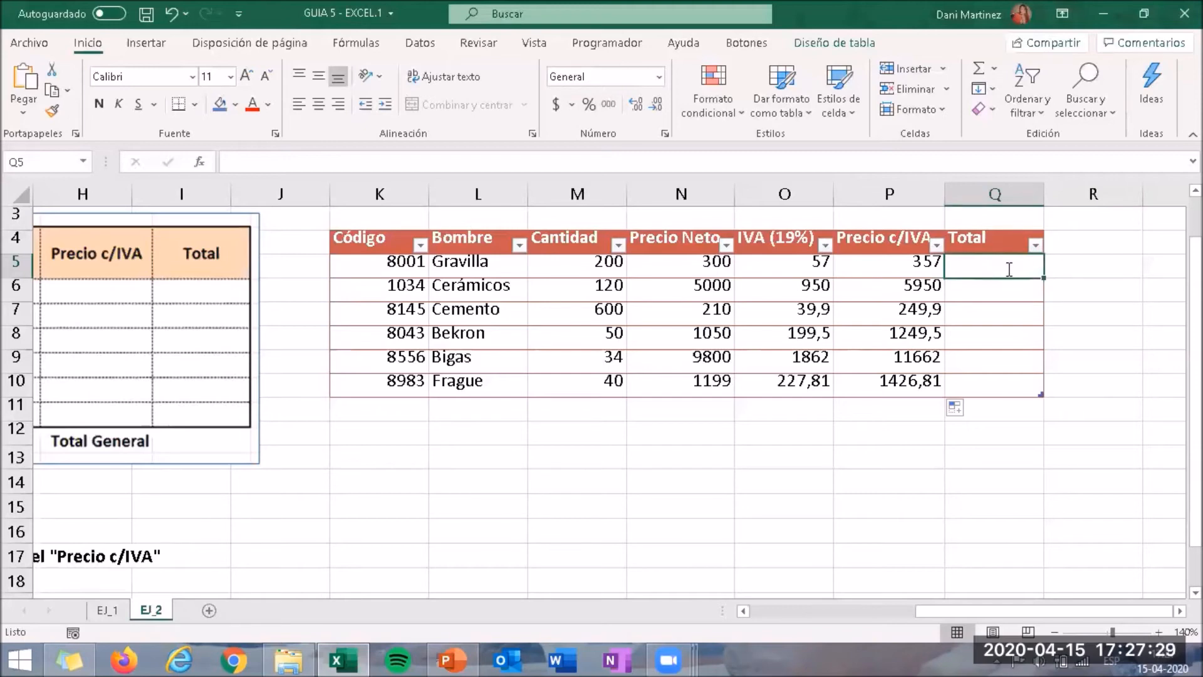
{"action": "type", "text": "="}
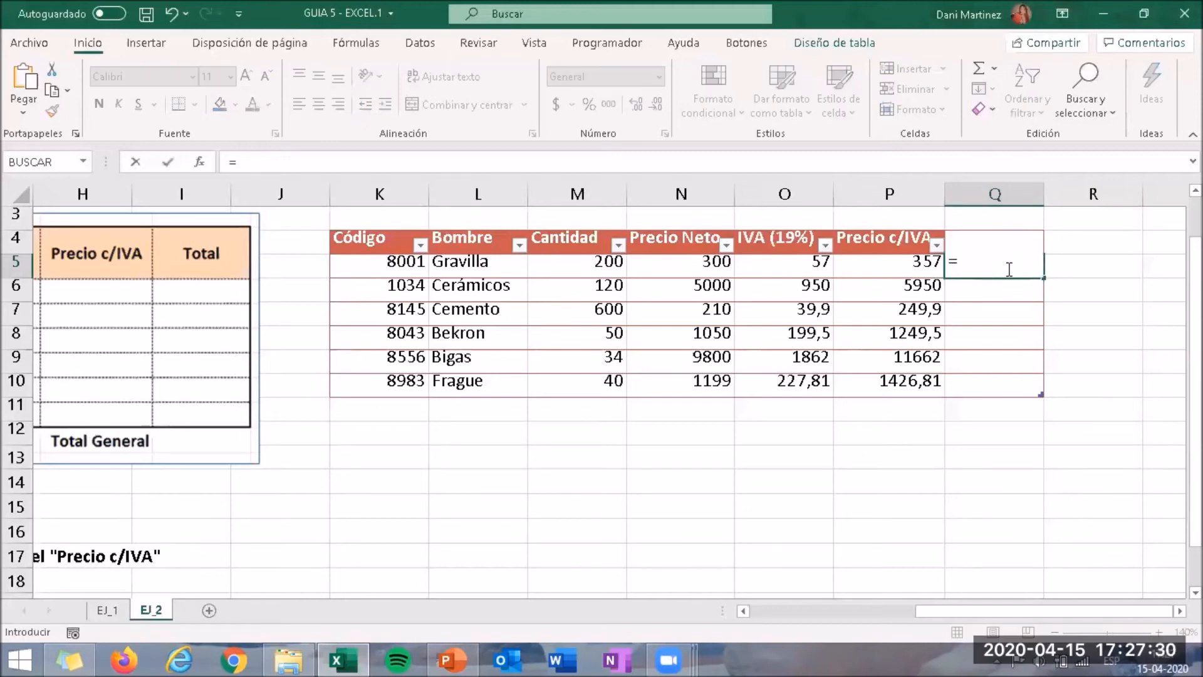
{"action": "left_click", "coordinate": [600, 267]}
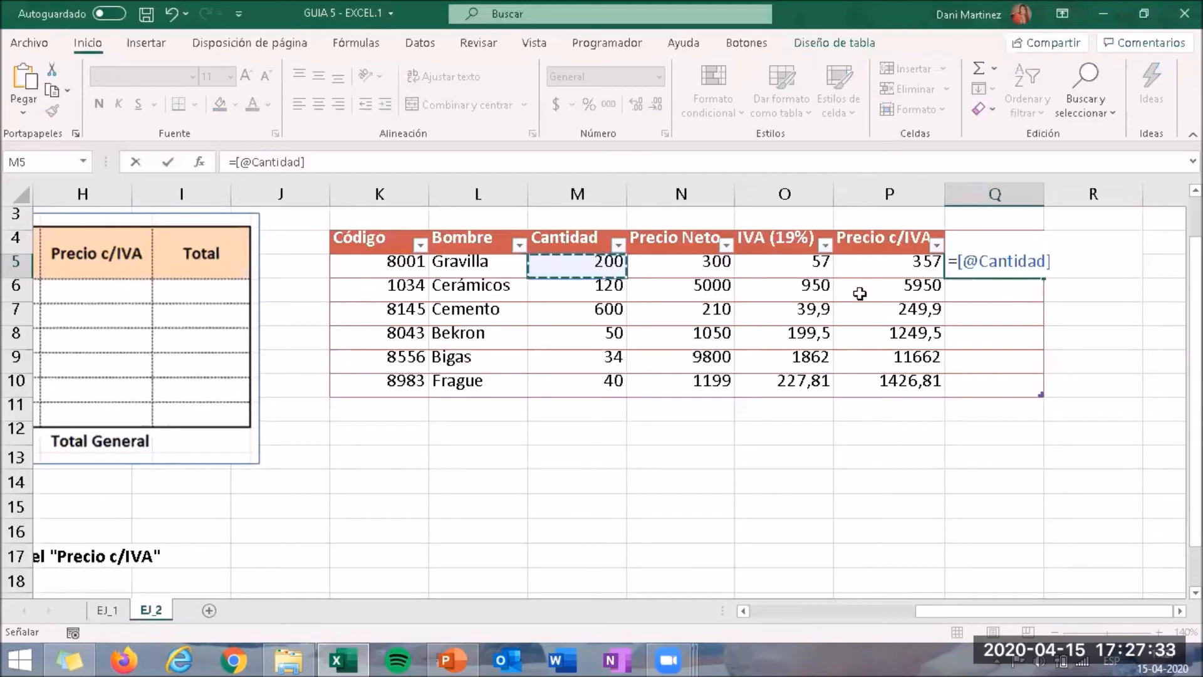
{"action": "type", "text": "*"}
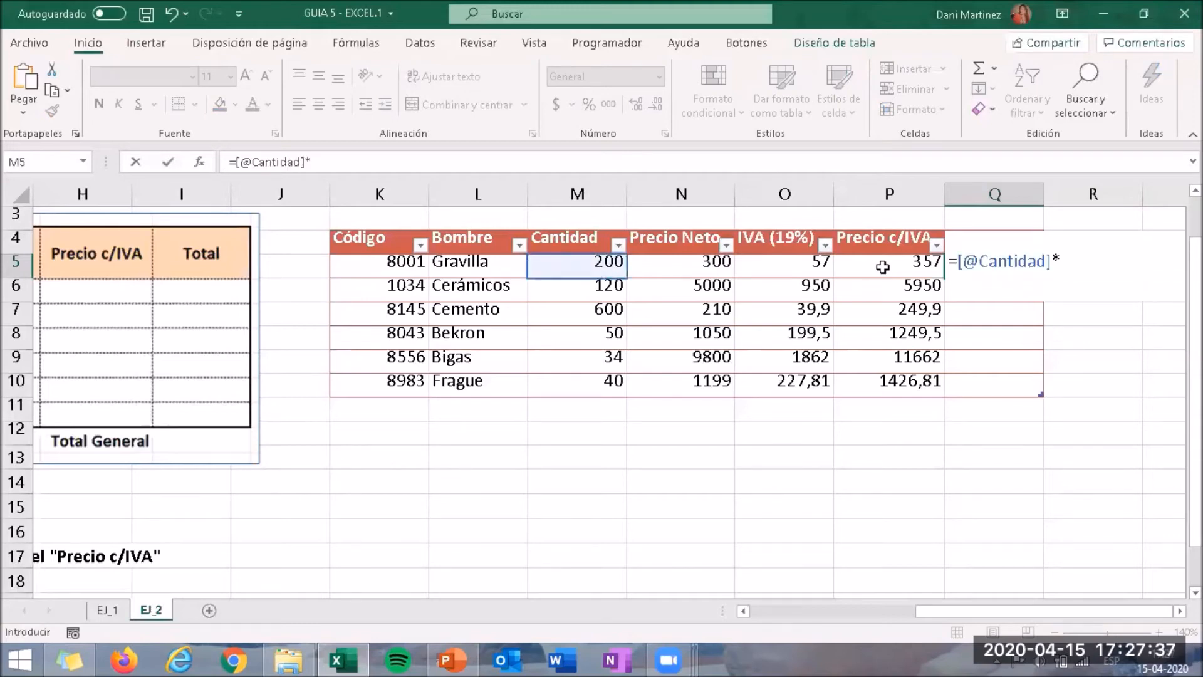
{"action": "left_click", "coordinate": [883, 267]}
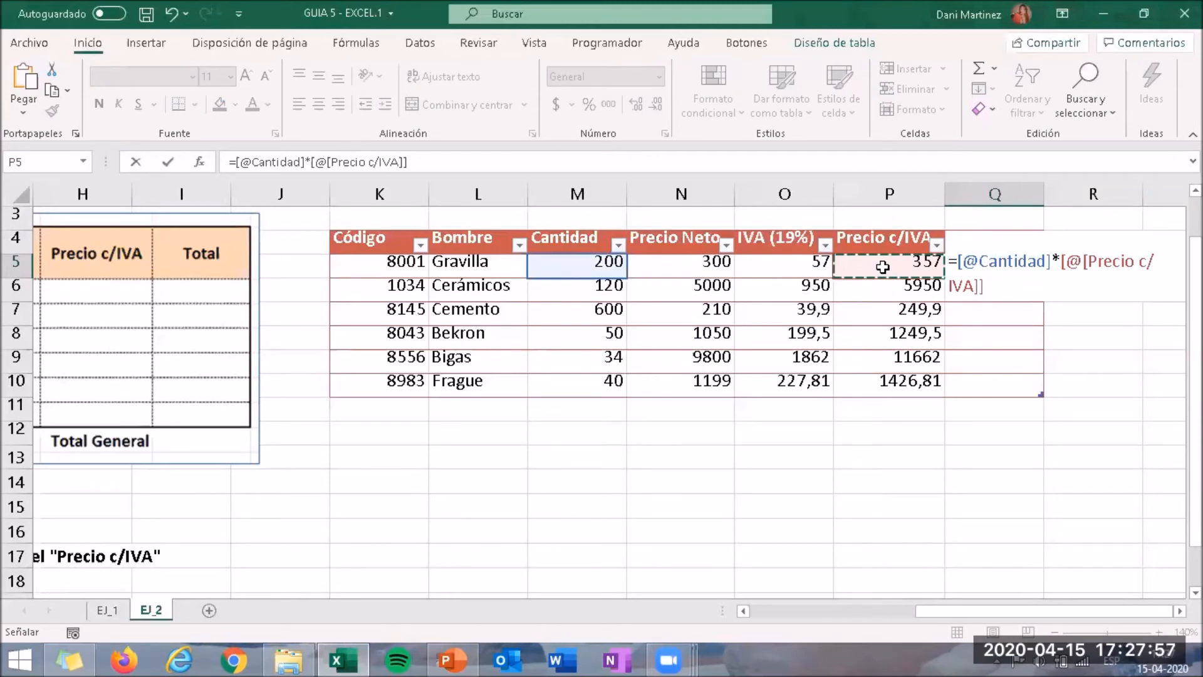
{"action": "key", "text": "Return"}
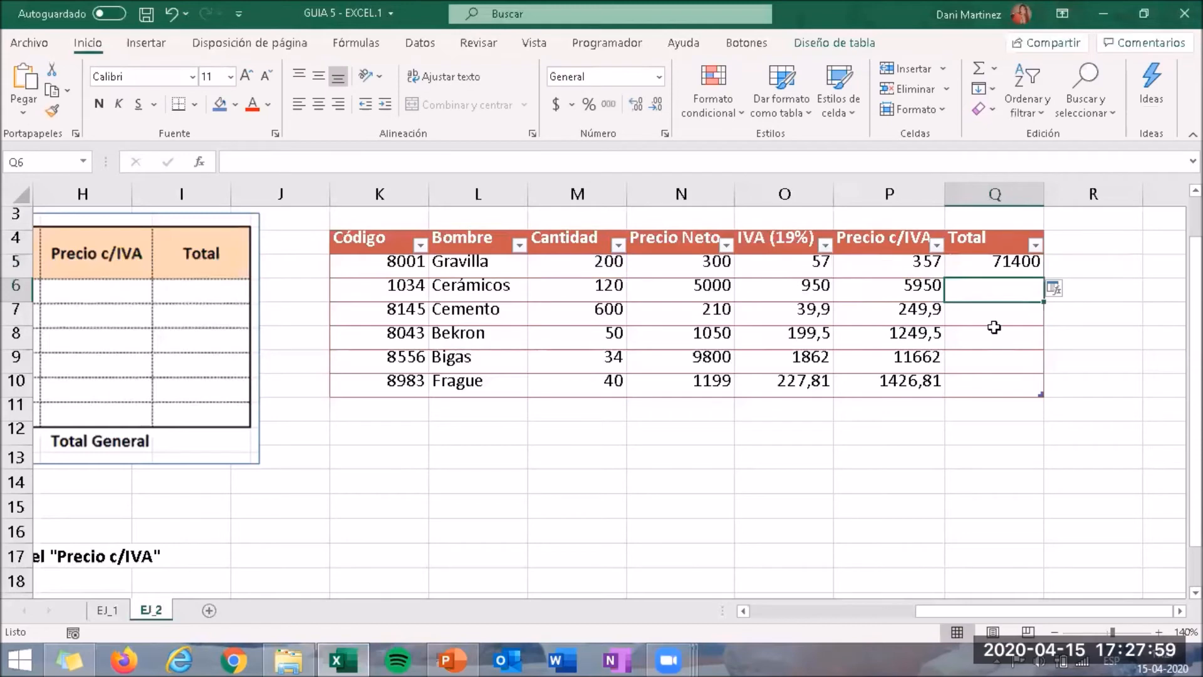
{"action": "left_click", "coordinate": [1047, 274]}
{"action": "left_click", "coordinate": [1039, 272]}
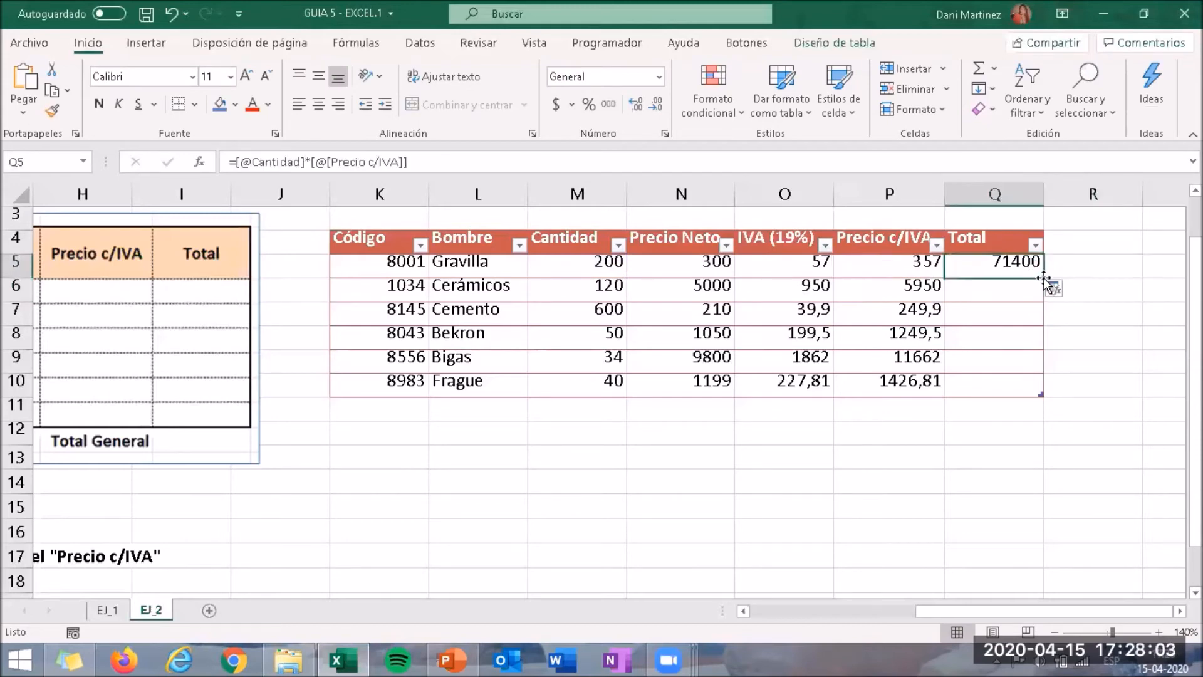
{"action": "left_click_drag", "start_coordinate": [1044, 278], "coordinate": [1018, 394]}
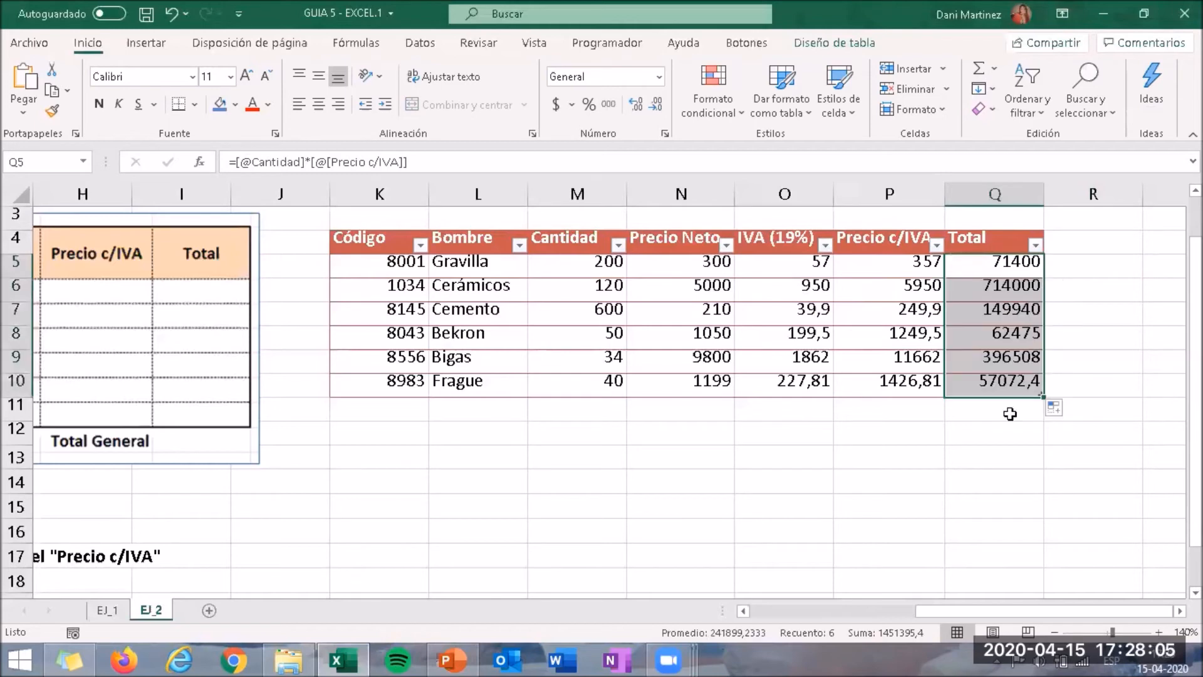
Enter the formula =SUMA(Q5:Q9) in cell Q11 beneath the Total column.
{"action": "left_click", "coordinate": [1009, 414]}
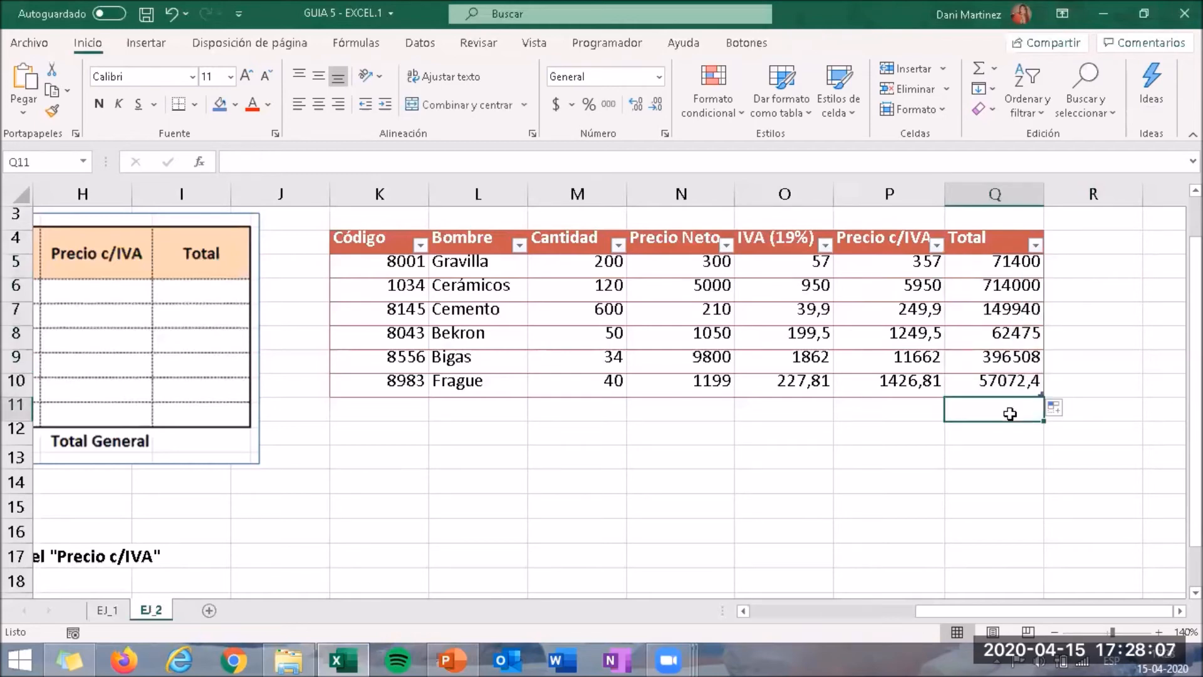
{"action": "type", "text": "="}
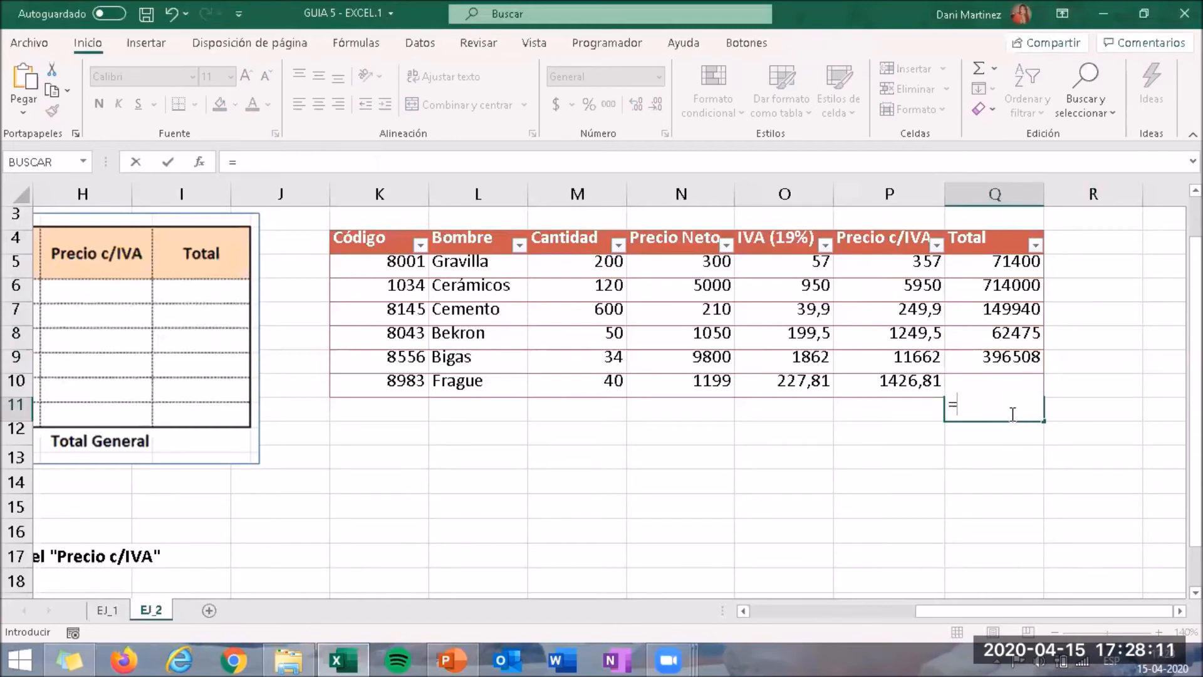
{"action": "type", "text": "su"}
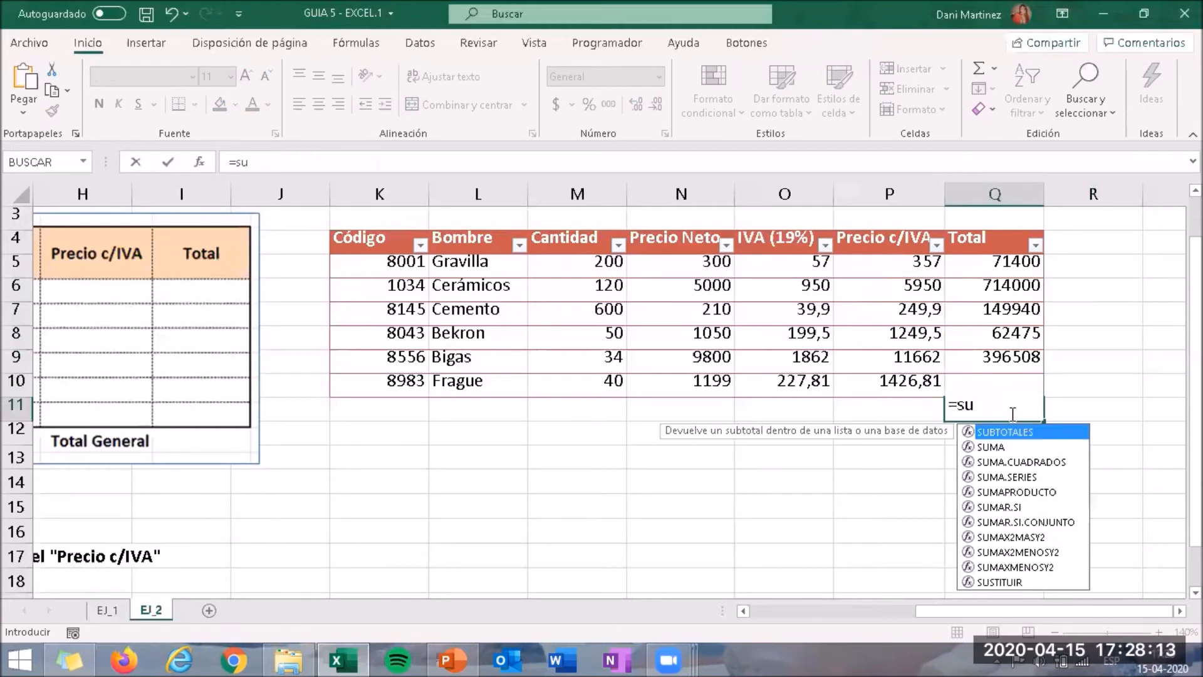
{"action": "type", "text": "ma"}
{"action": "double_click", "coordinate": [1010, 433]}
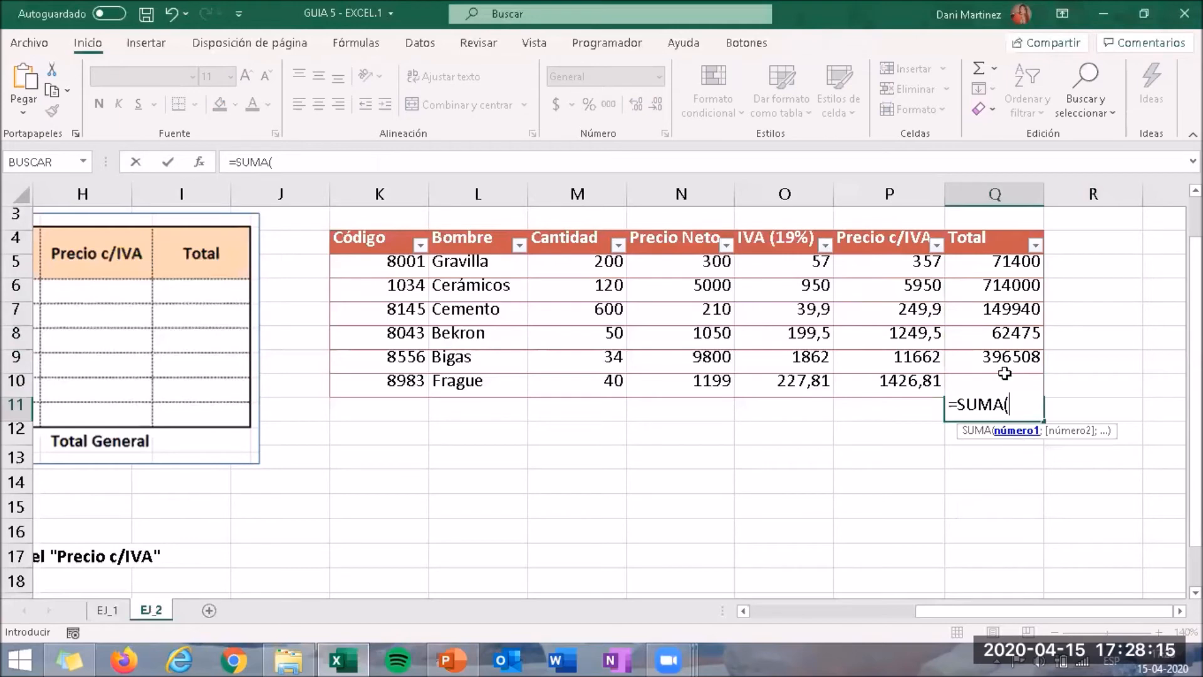
{"action": "left_click_drag", "start_coordinate": [1005, 264], "coordinate": [1010, 358]}
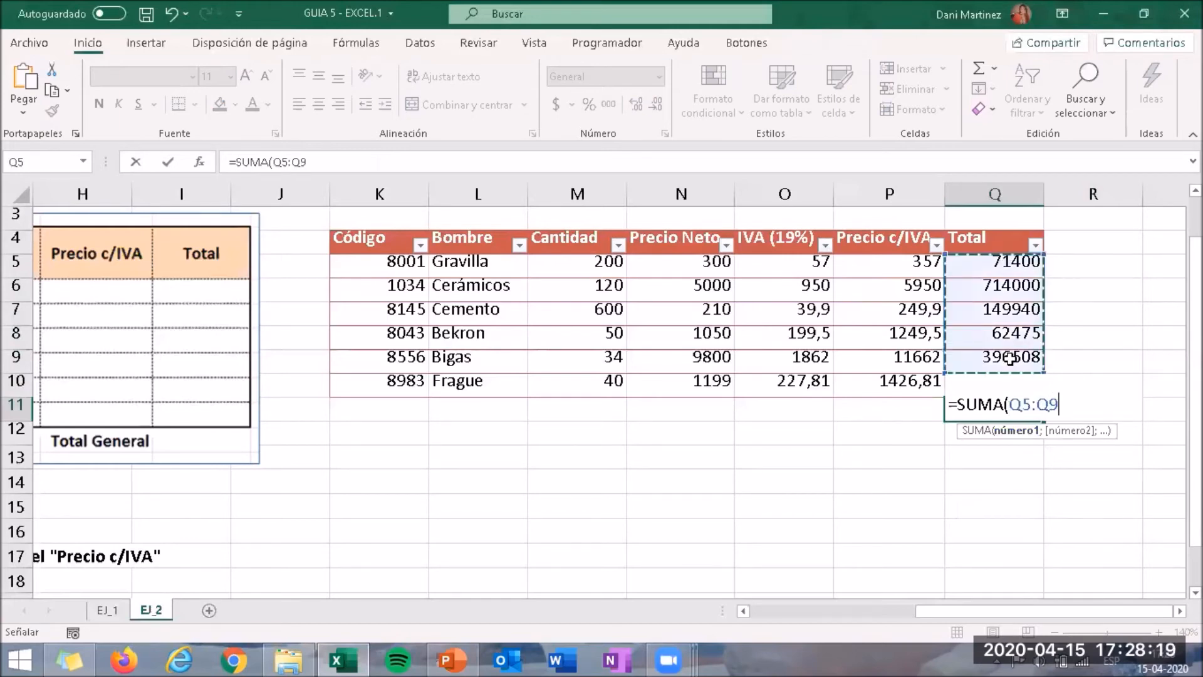
{"action": "type", "text": ")"}
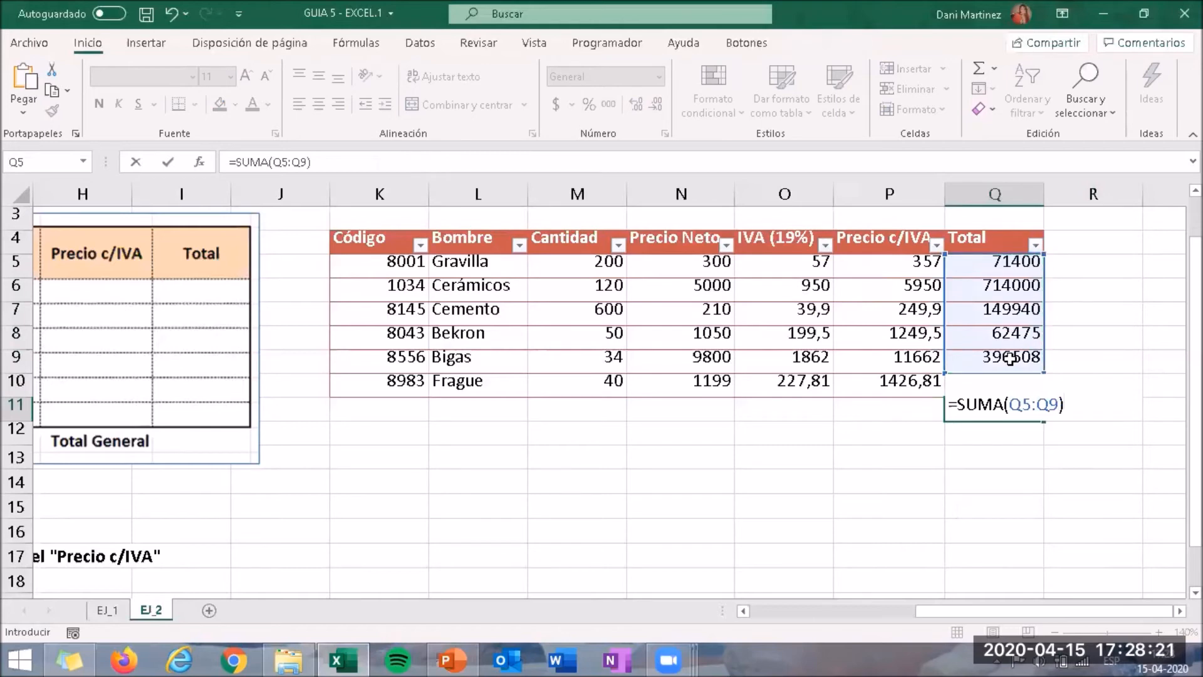
{"action": "key", "text": "Return"}
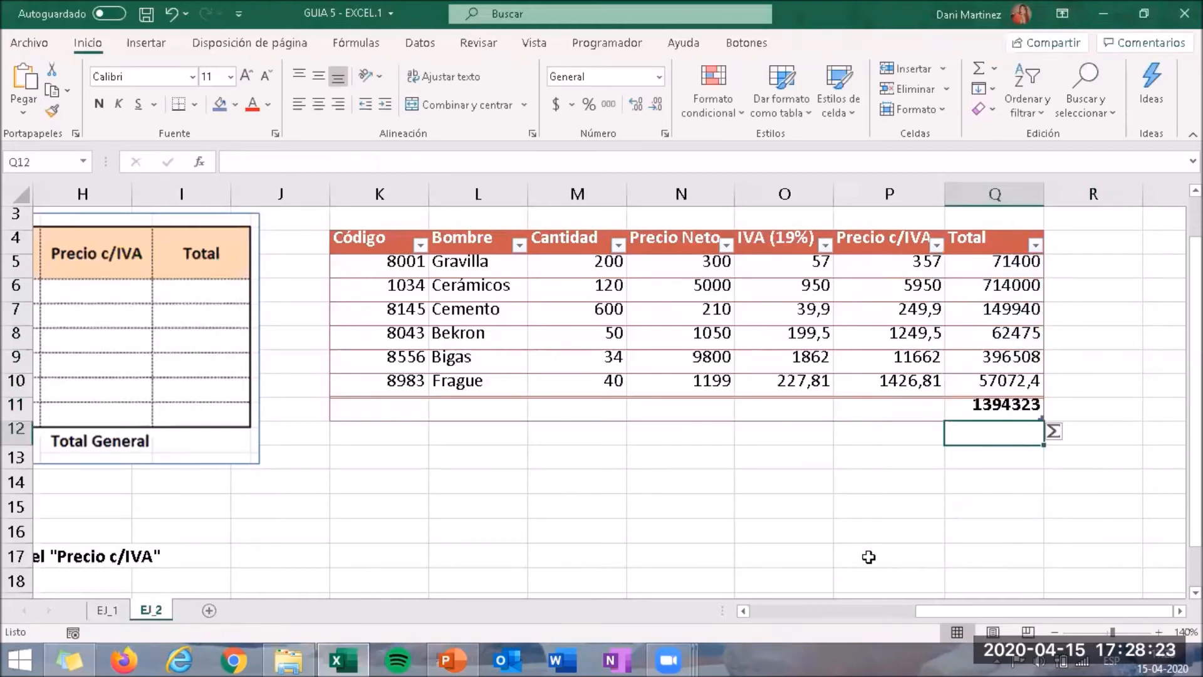
Label the sum row by entering Total in cell P11.
{"action": "left_click", "coordinate": [869, 407]}
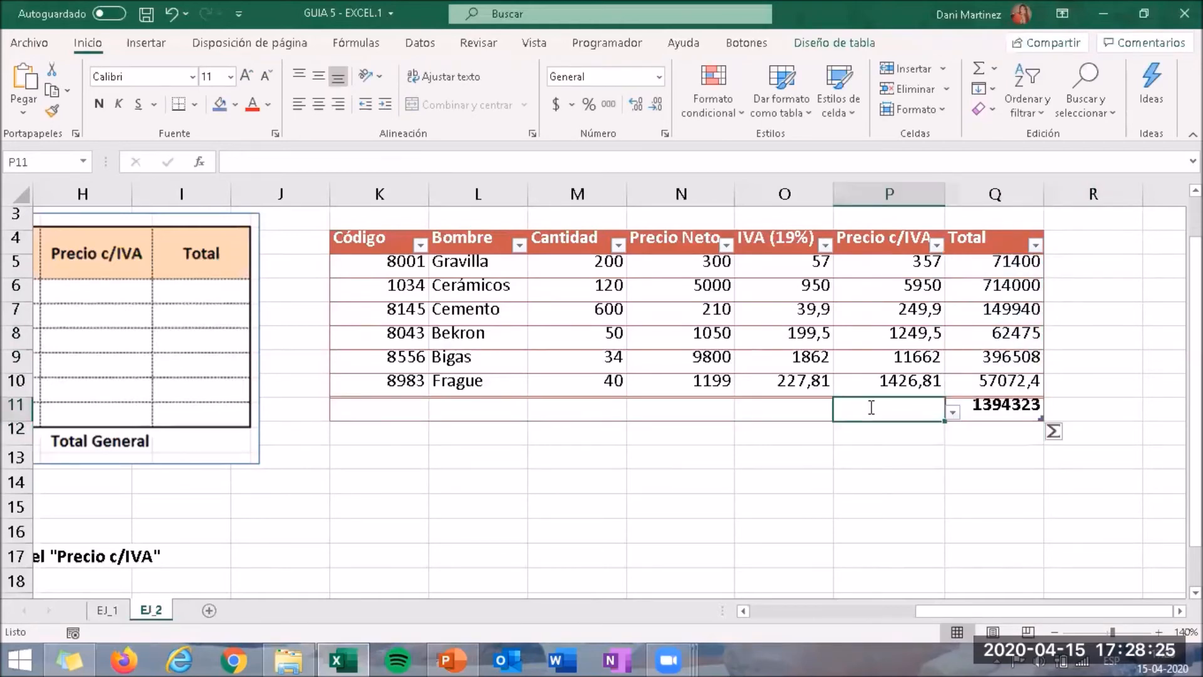
{"action": "type", "text": "Total"}
{"action": "key", "text": "Return"}
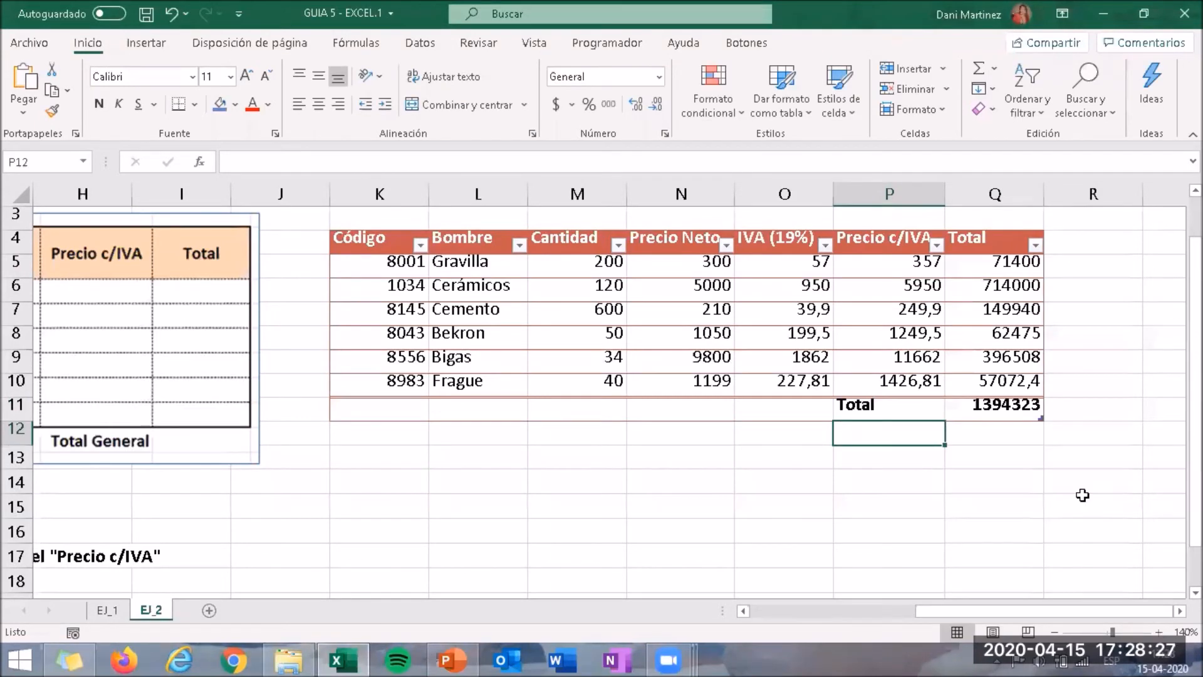
{"action": "left_click", "coordinate": [1083, 499]}
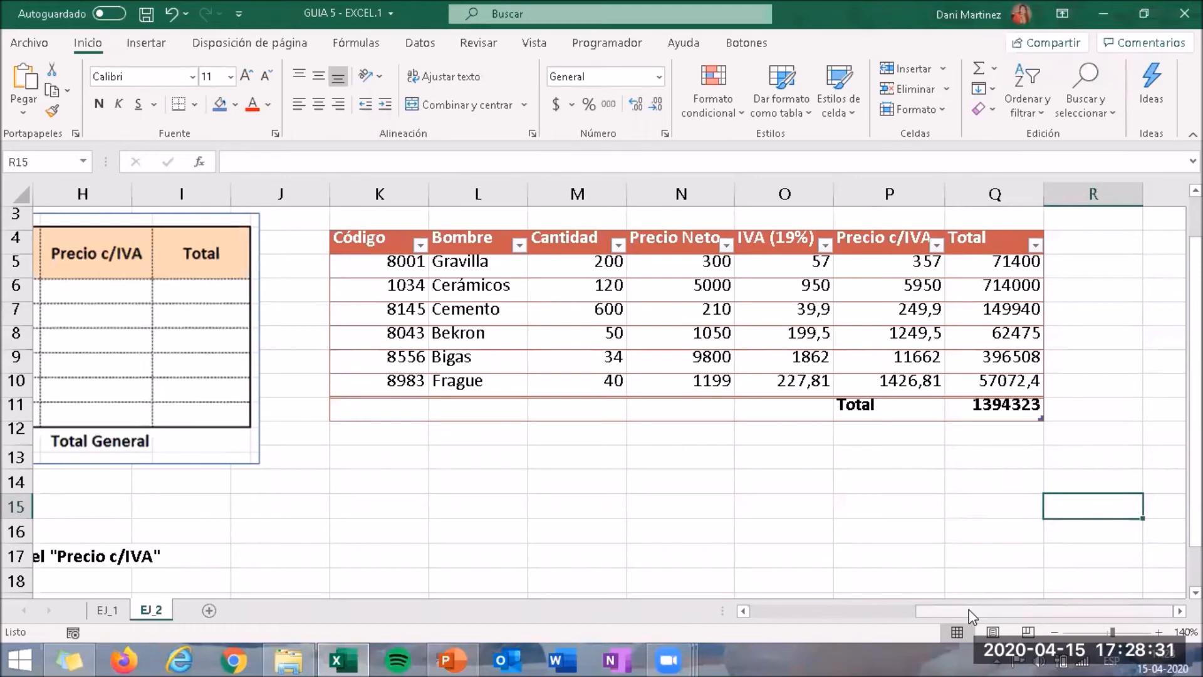
Format the range N5:Q11, from Precio Neto through the Total column, as Moneda with no decimals.
{"action": "left_click_drag", "start_coordinate": [971, 616], "coordinate": [825, 629]}
{"action": "left_click_drag", "start_coordinate": [1196, 465], "coordinate": [1195, 429]}
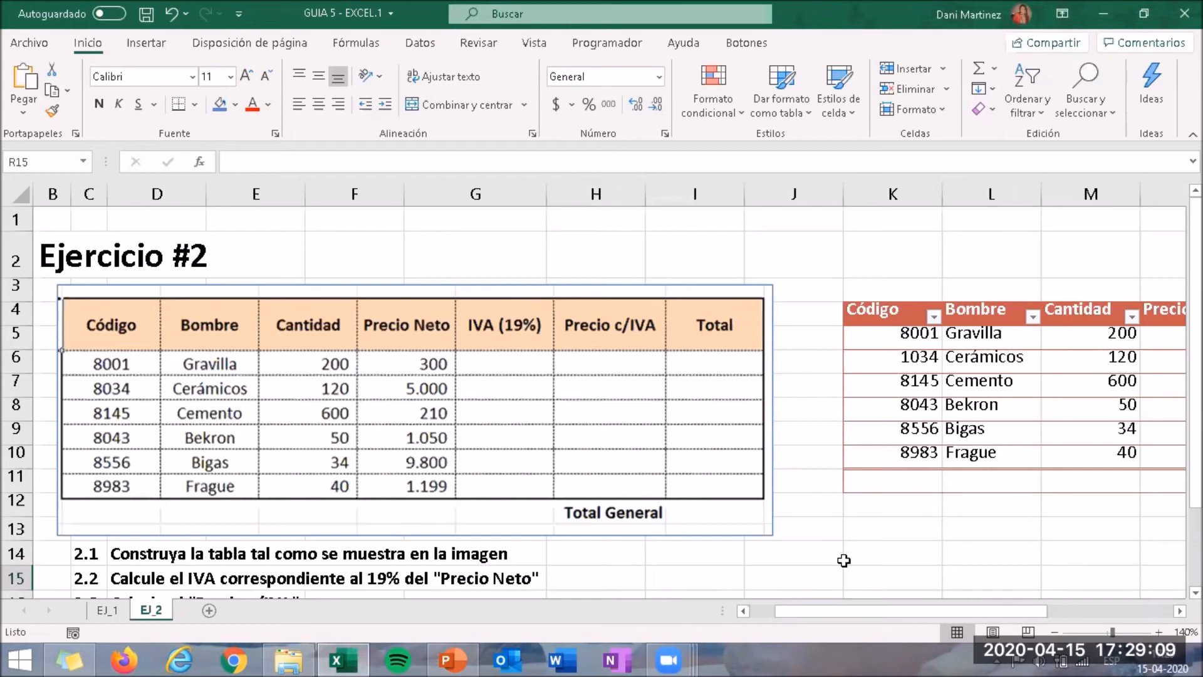
{"action": "left_click_drag", "start_coordinate": [857, 614], "coordinate": [1058, 327]}
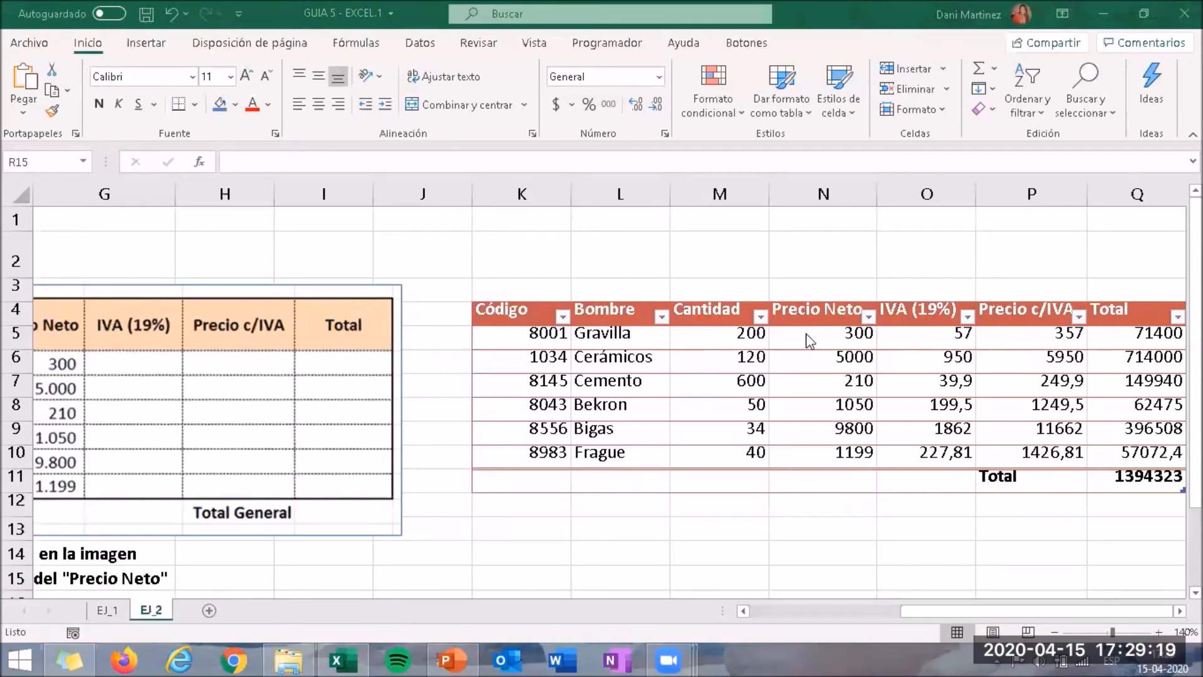
{"action": "left_click_drag", "start_coordinate": [806, 338], "coordinate": [1176, 478]}
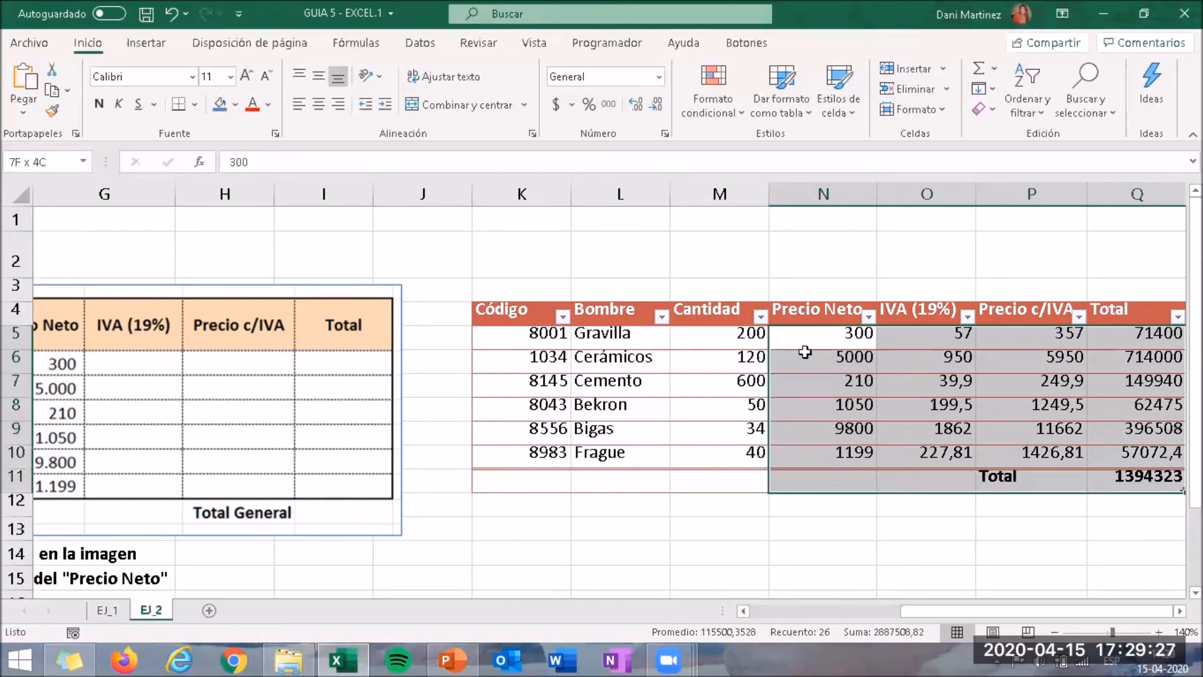
{"action": "left_click", "coordinate": [660, 79]}
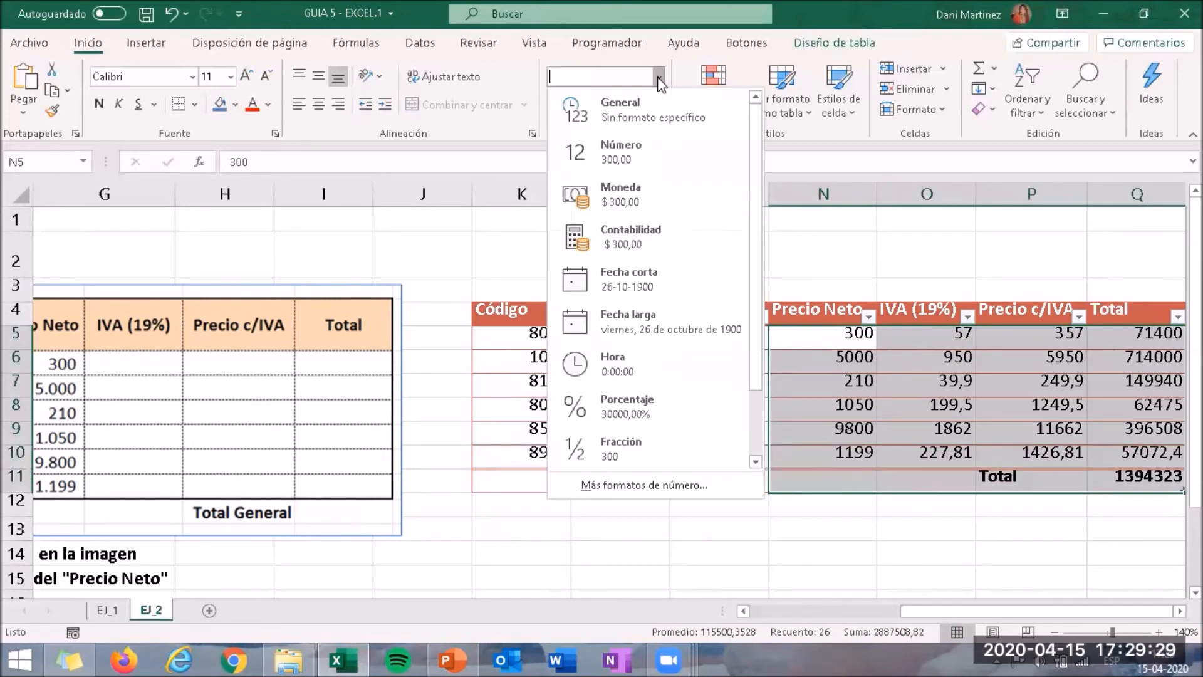
{"action": "left_click", "coordinate": [655, 186]}
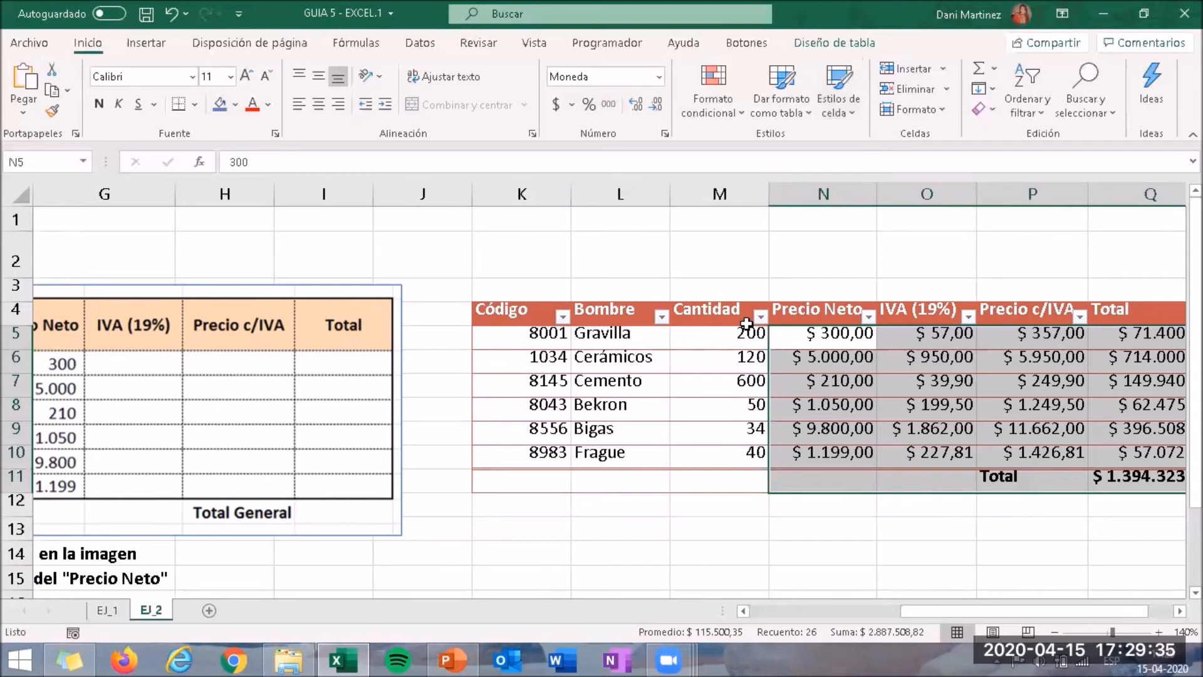
{"action": "left_click", "coordinate": [657, 105]}
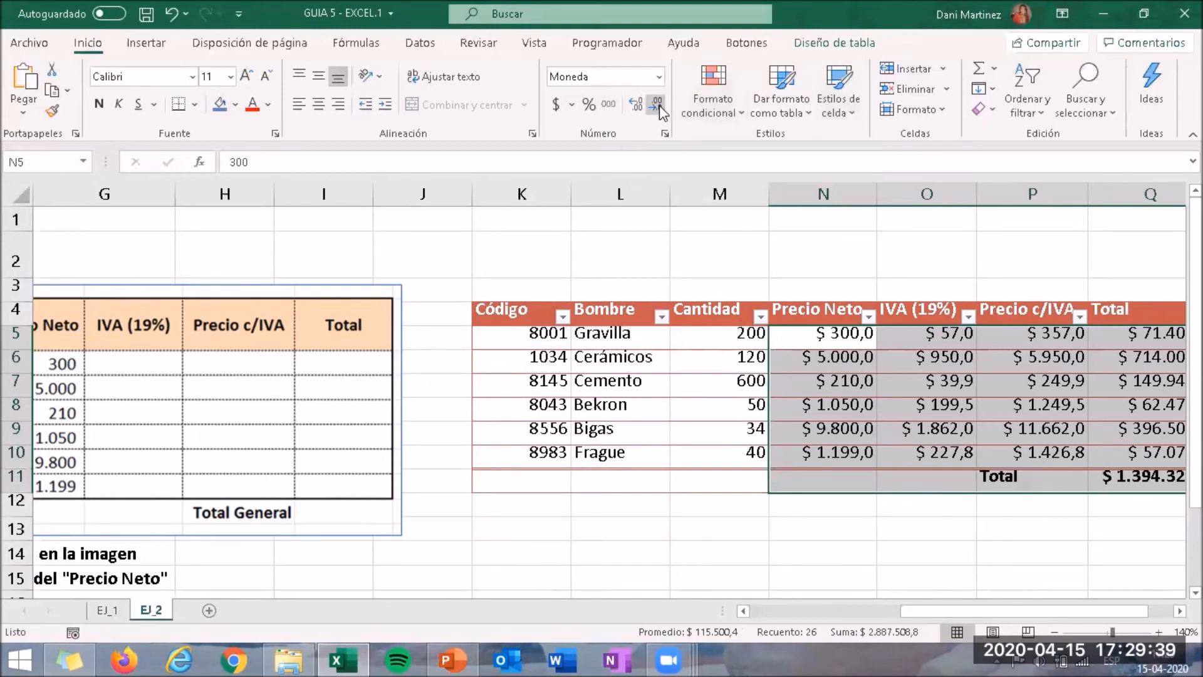
{"action": "left_click", "coordinate": [658, 105]}
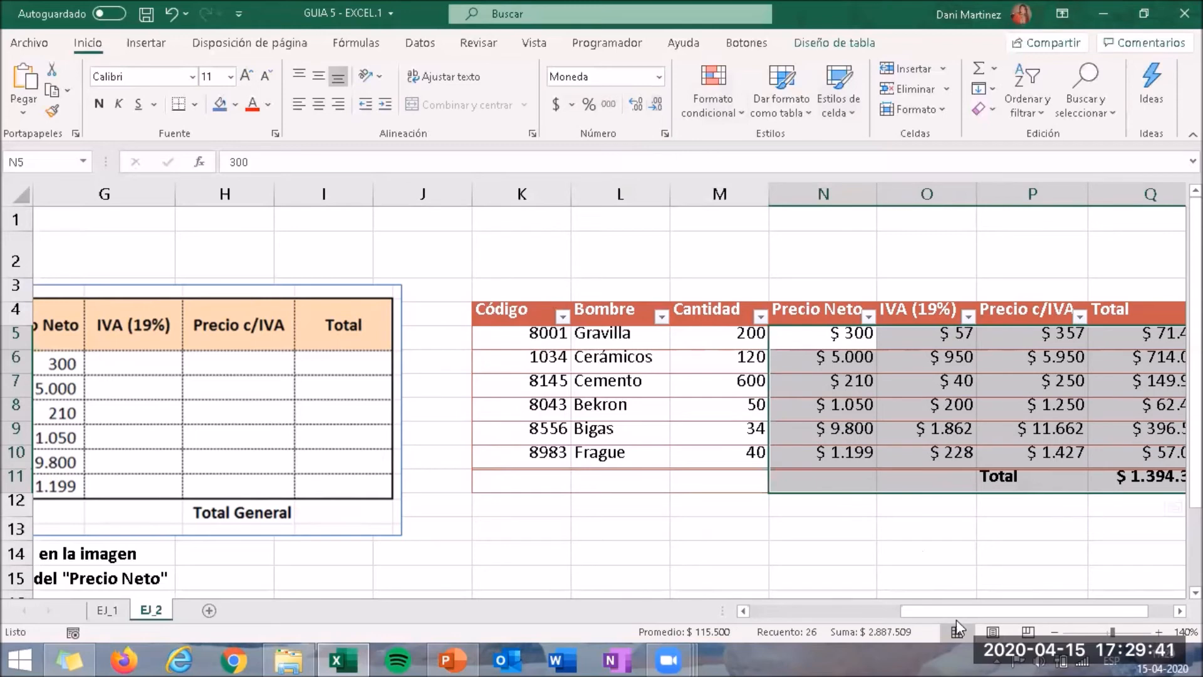
{"action": "left_click_drag", "start_coordinate": [963, 612], "coordinate": [1012, 614]}
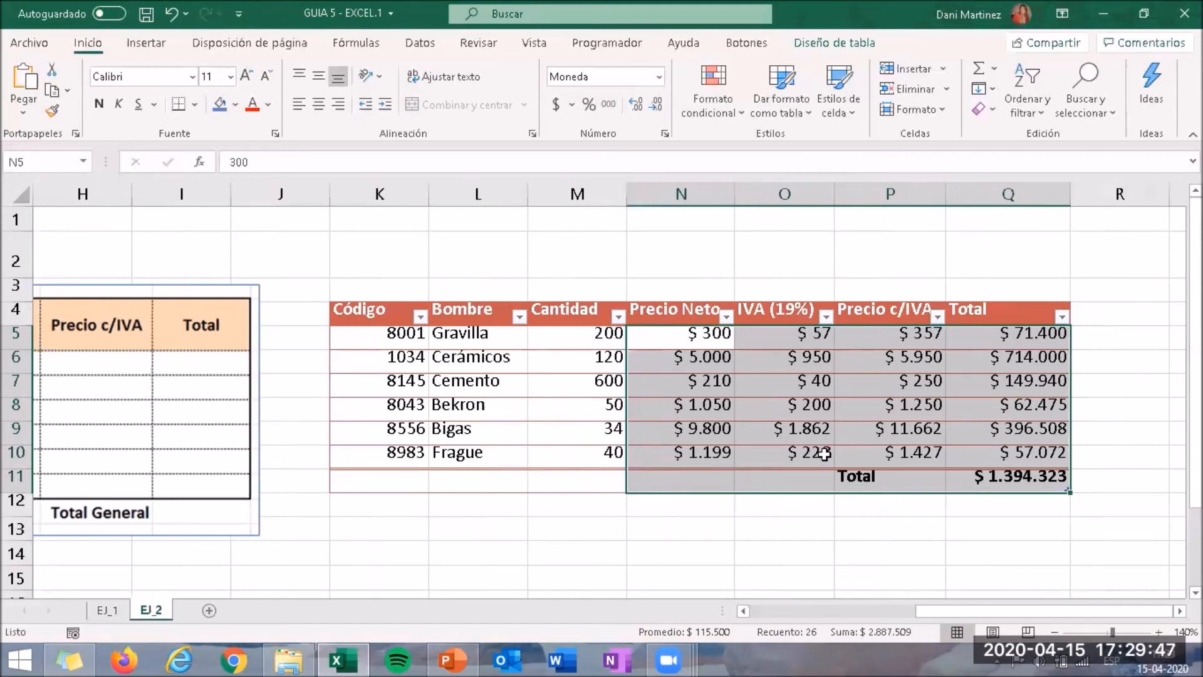
{"action": "left_click", "coordinate": [1031, 455]}
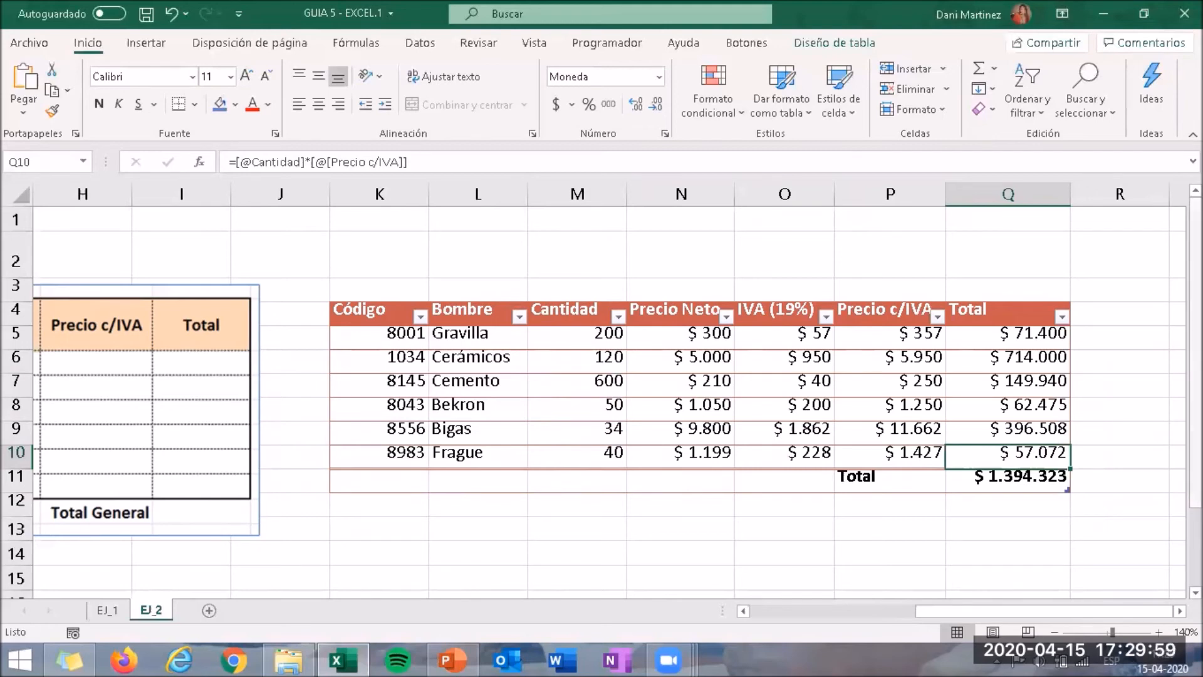
{"action": "scroll", "coordinate": [1027, 385], "scroll_direction": "down", "scroll_amount": 1}
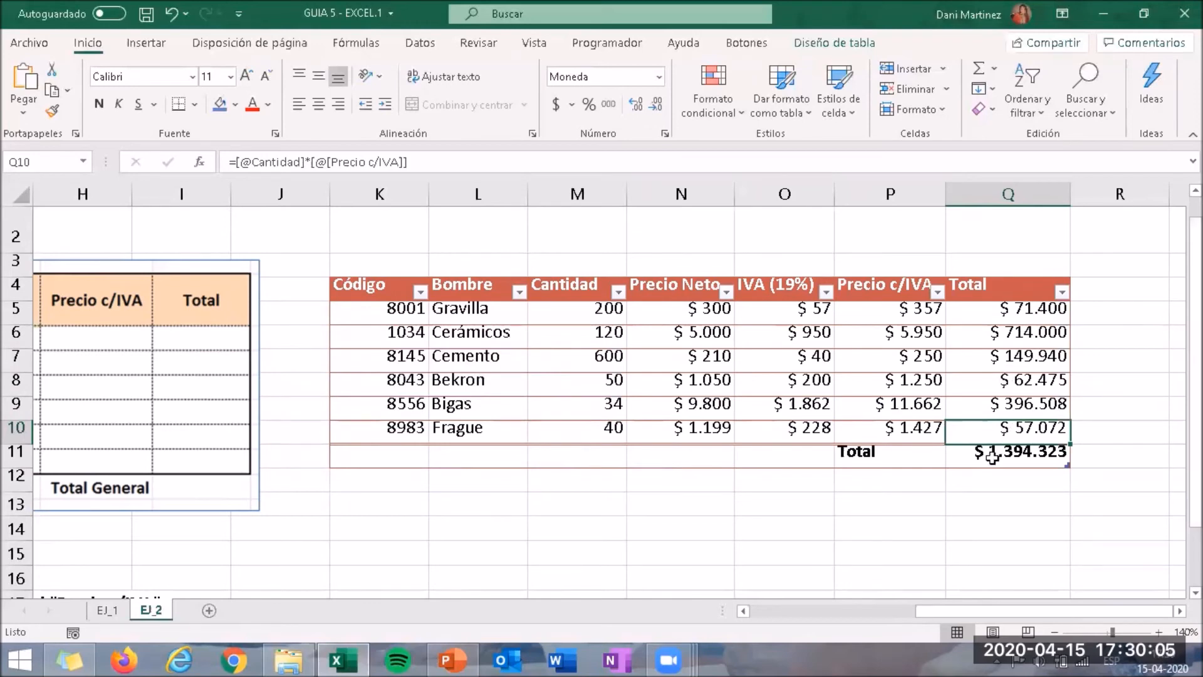
{"action": "left_click", "coordinate": [552, 317]}
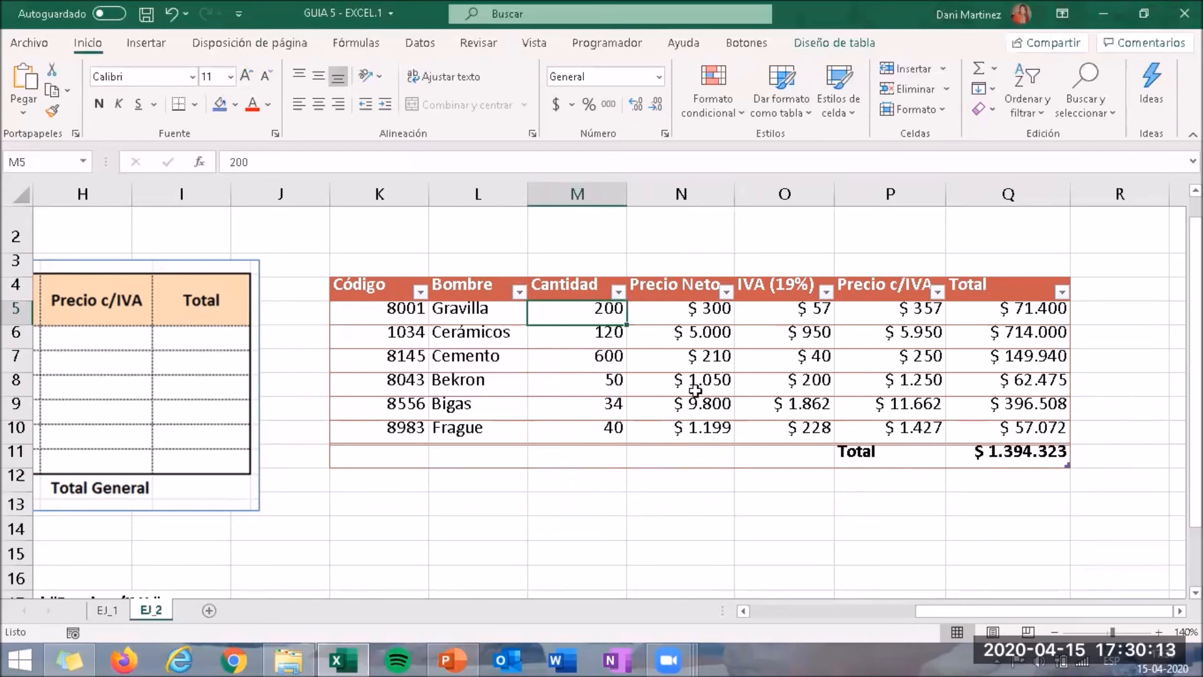
{"action": "left_click_drag", "start_coordinate": [926, 609], "coordinate": [750, 616]}
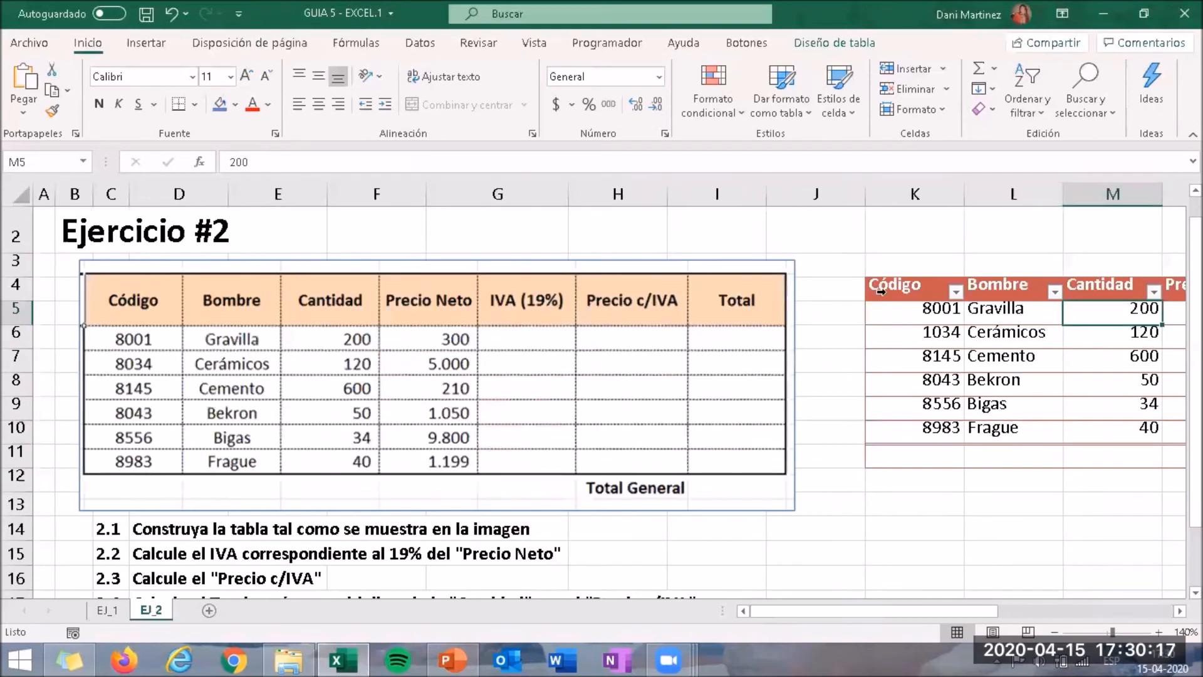
Begin a formula with an equals sign in cell K14, below the product table.
{"action": "left_click_drag", "start_coordinate": [1195, 313], "coordinate": [1194, 332]}
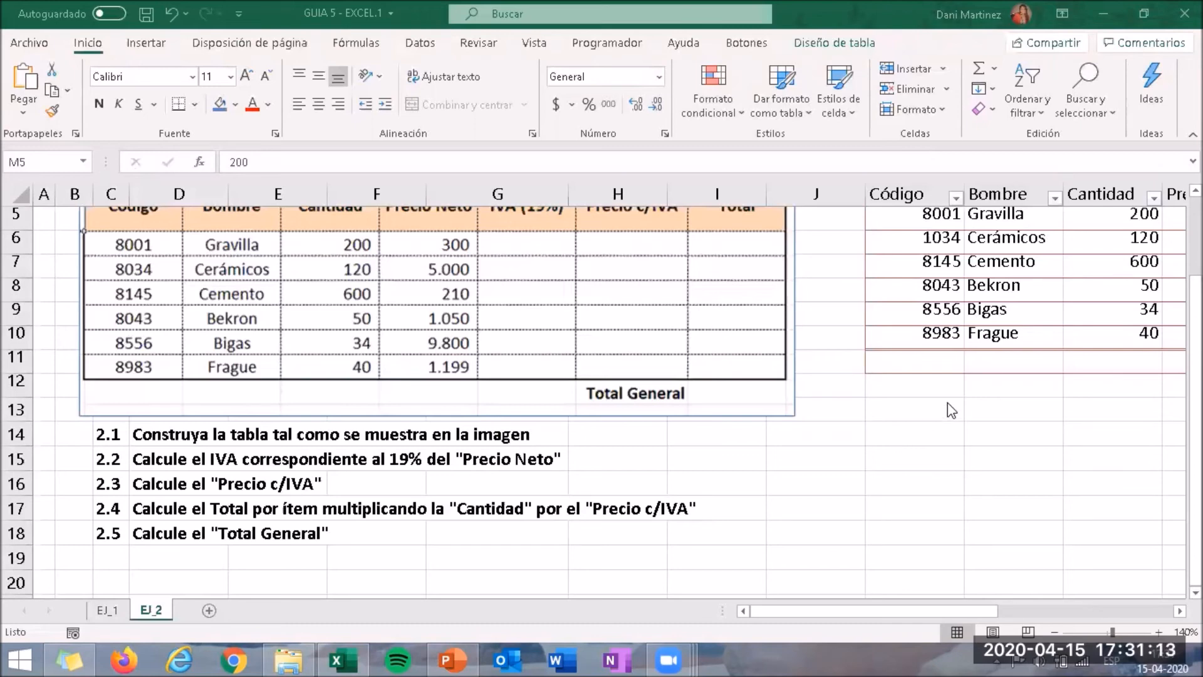
{"action": "left_click", "coordinate": [936, 435]}
{"action": "left_click", "coordinate": [935, 435]}
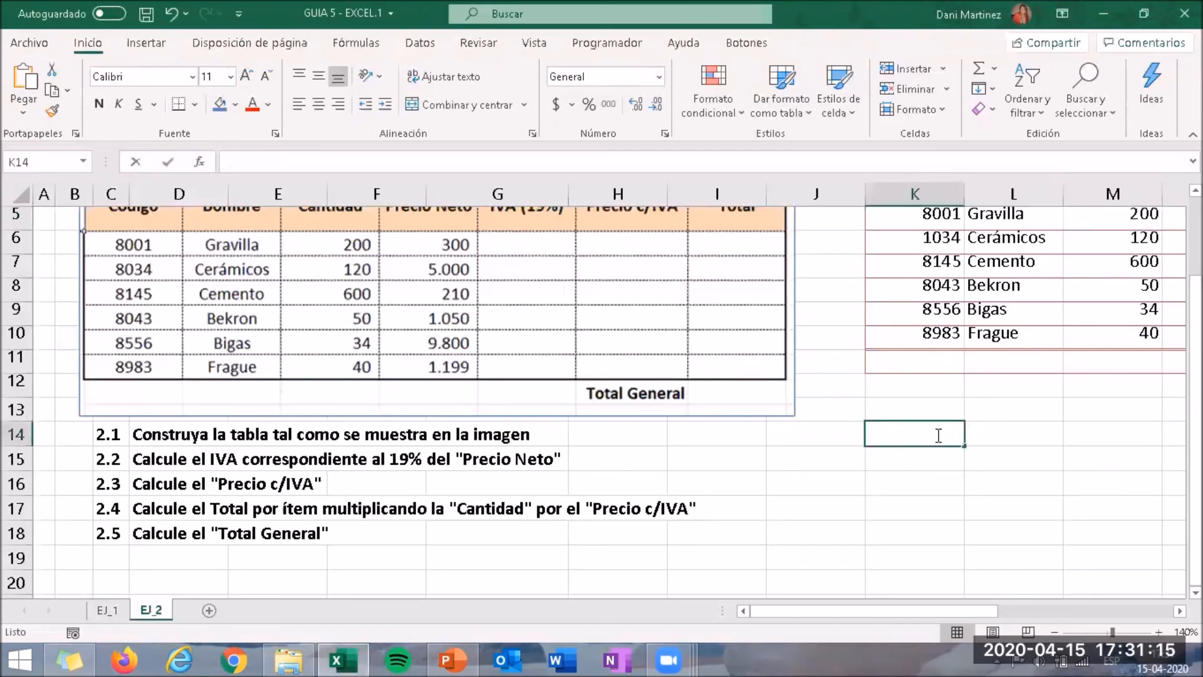
{"action": "type", "text": "="}
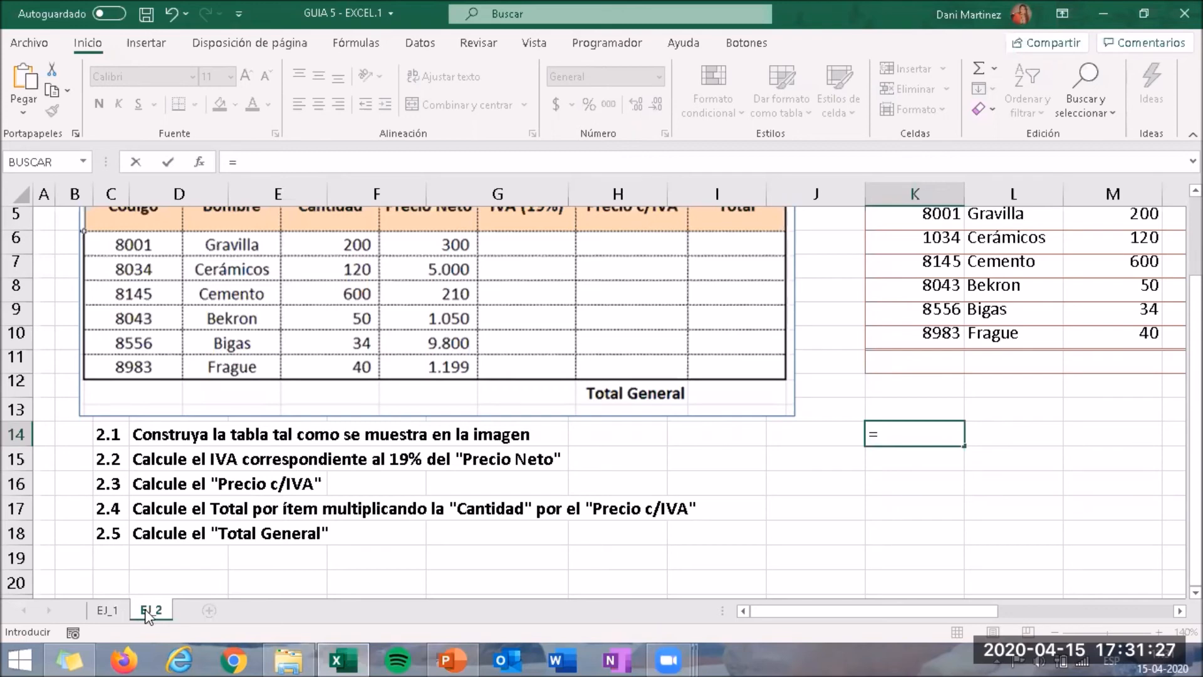
{"action": "left_click", "coordinate": [104, 611]}
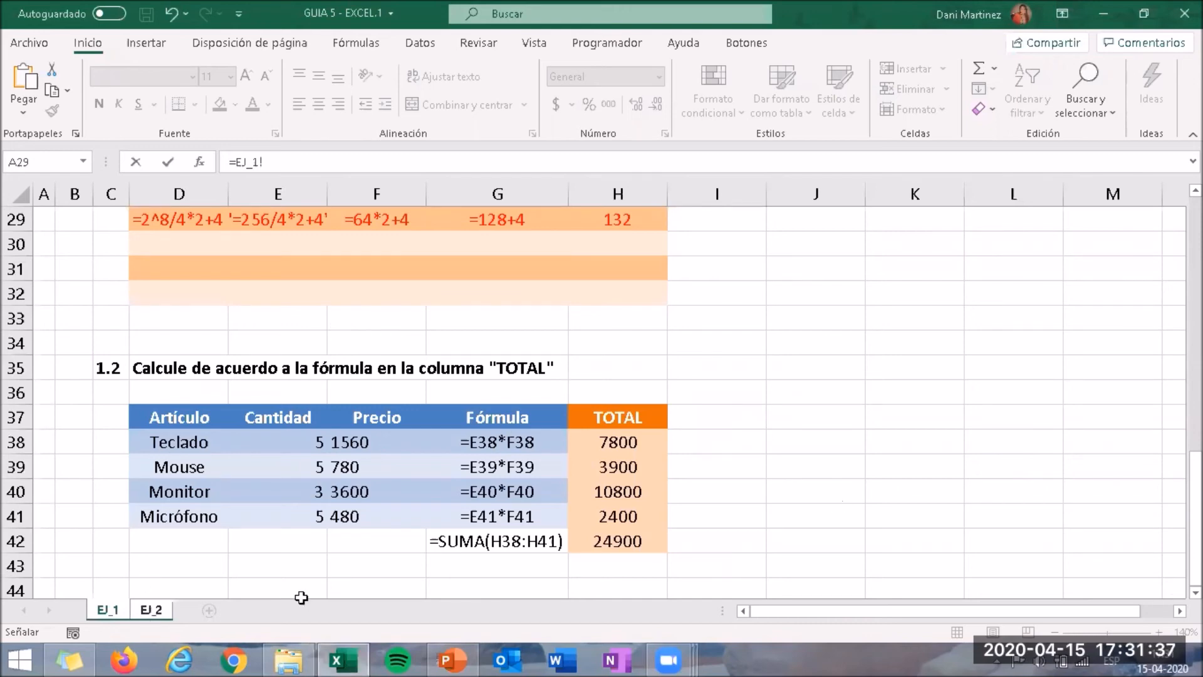
{"action": "left_click", "coordinate": [150, 610]}
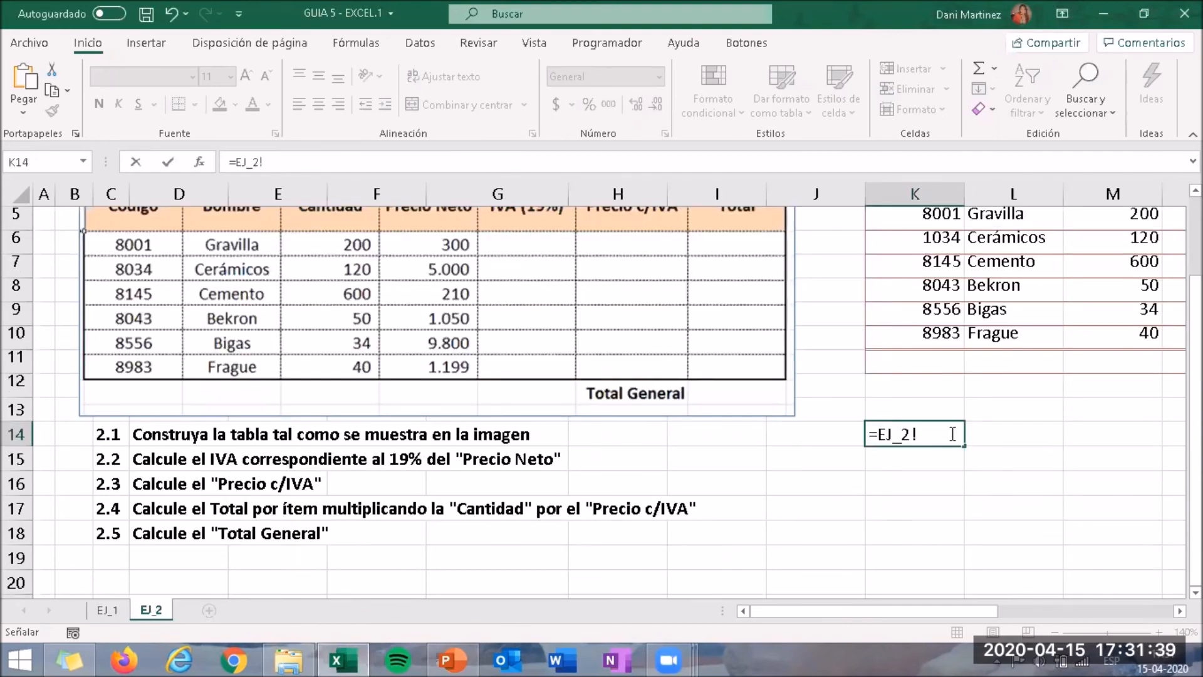
{"action": "key", "text": "BackSpace"}
{"action": "key", "text": "BackSpace"}
{"action": "key", "text": "BackSpace"}
{"action": "key", "text": "BackSpace"}
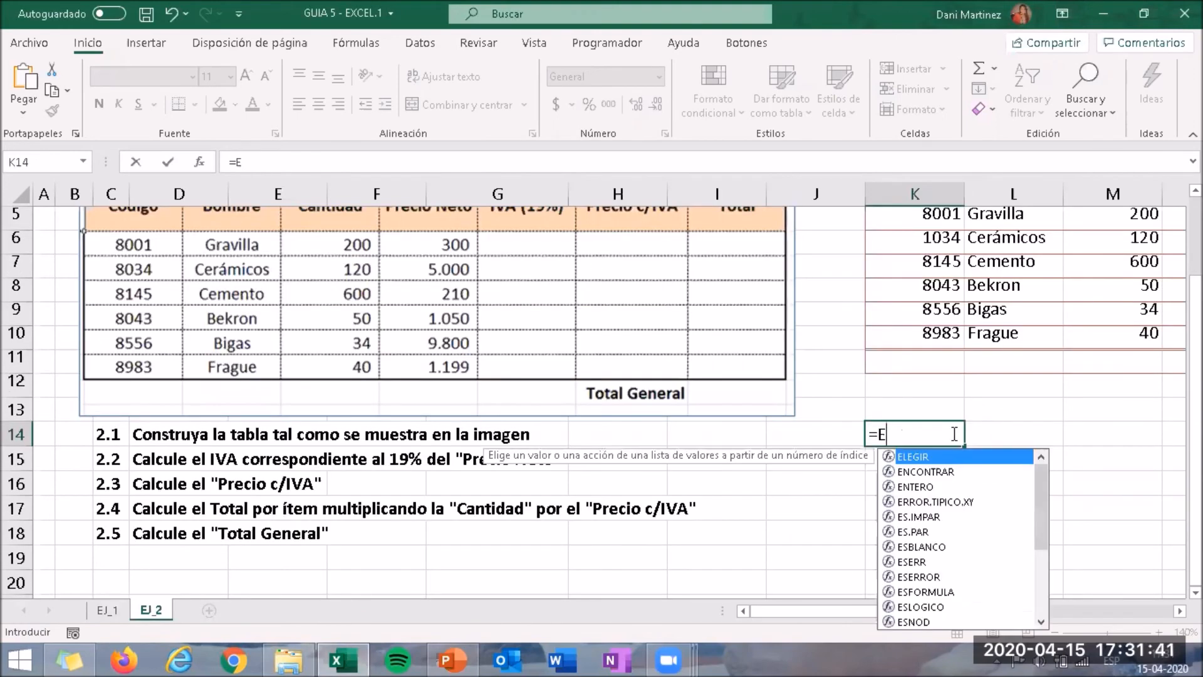
{"action": "key", "text": "BackSpace"}
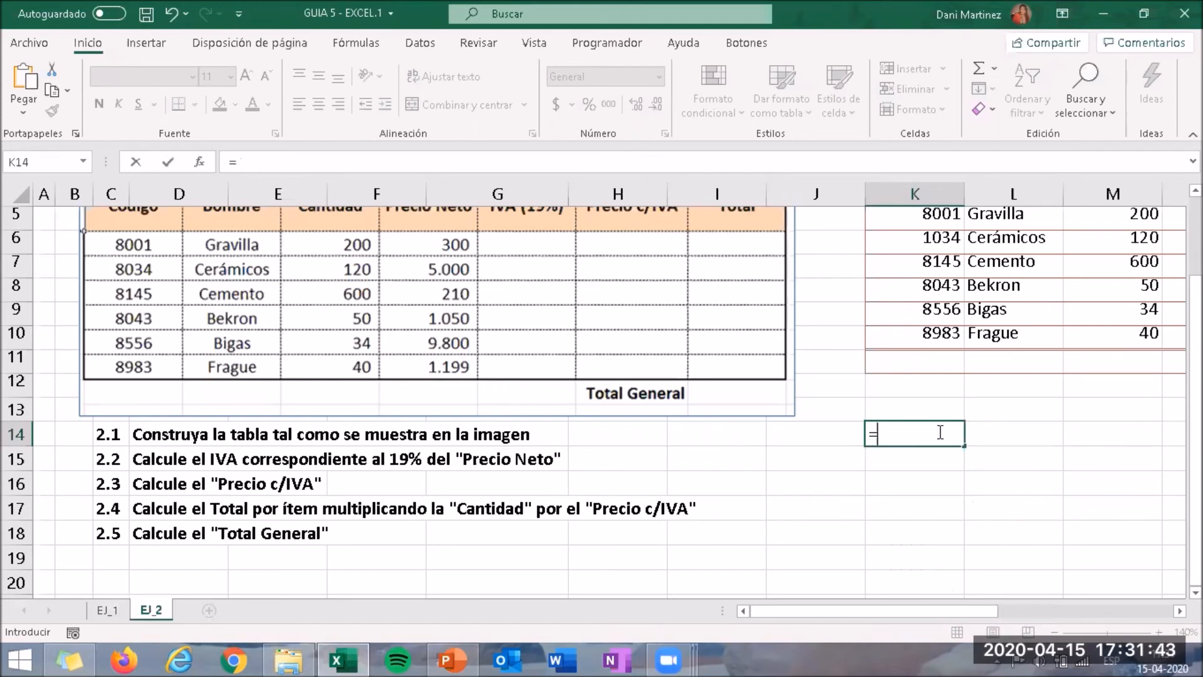
Complete the formula in K14 as a reference to the Teclado TOTAL in cell H38 of sheet EJ_1.
{"action": "left_click", "coordinate": [108, 610]}
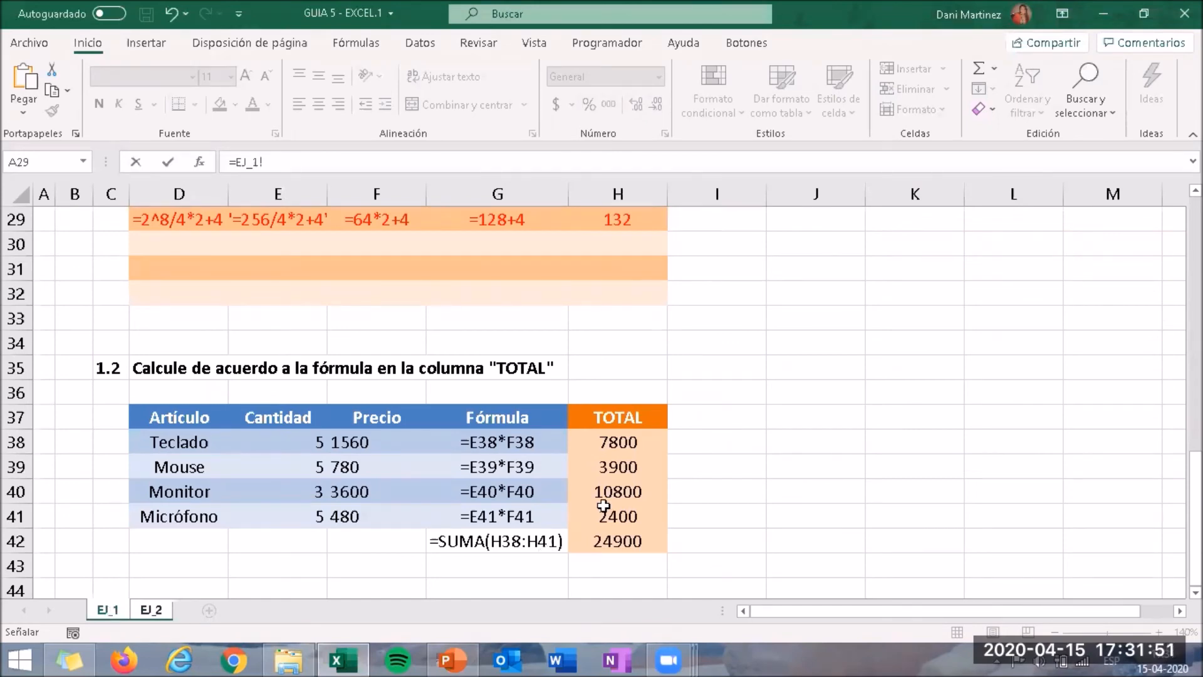
{"action": "left_click", "coordinate": [628, 445]}
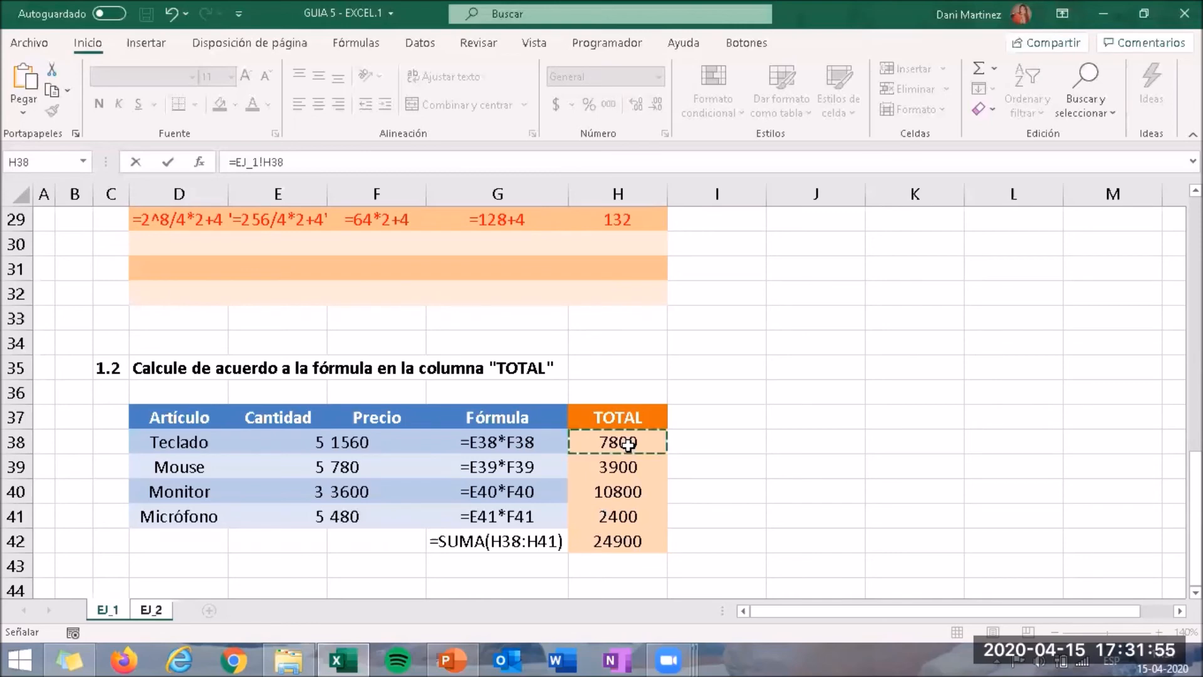
{"action": "key", "text": "Return"}
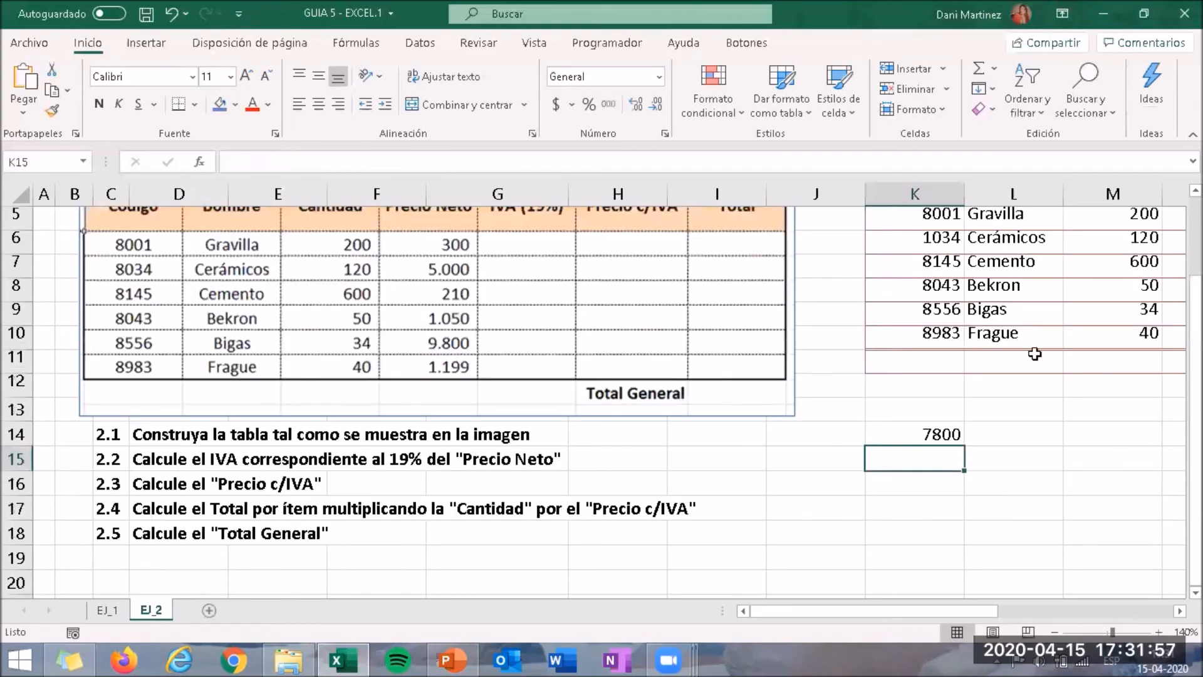
Insert a new table row directly below the Frague row of the product table.
{"action": "left_click", "coordinate": [863, 336]}
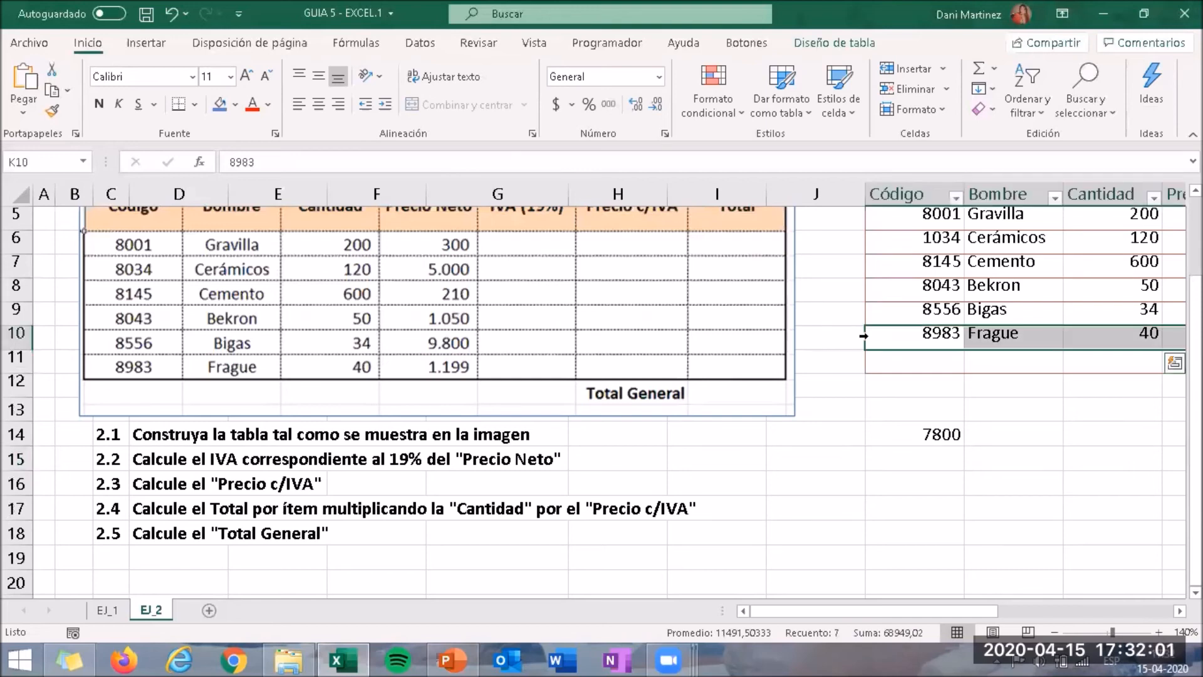
{"action": "left_click_drag", "start_coordinate": [976, 607], "coordinate": [1141, 607]}
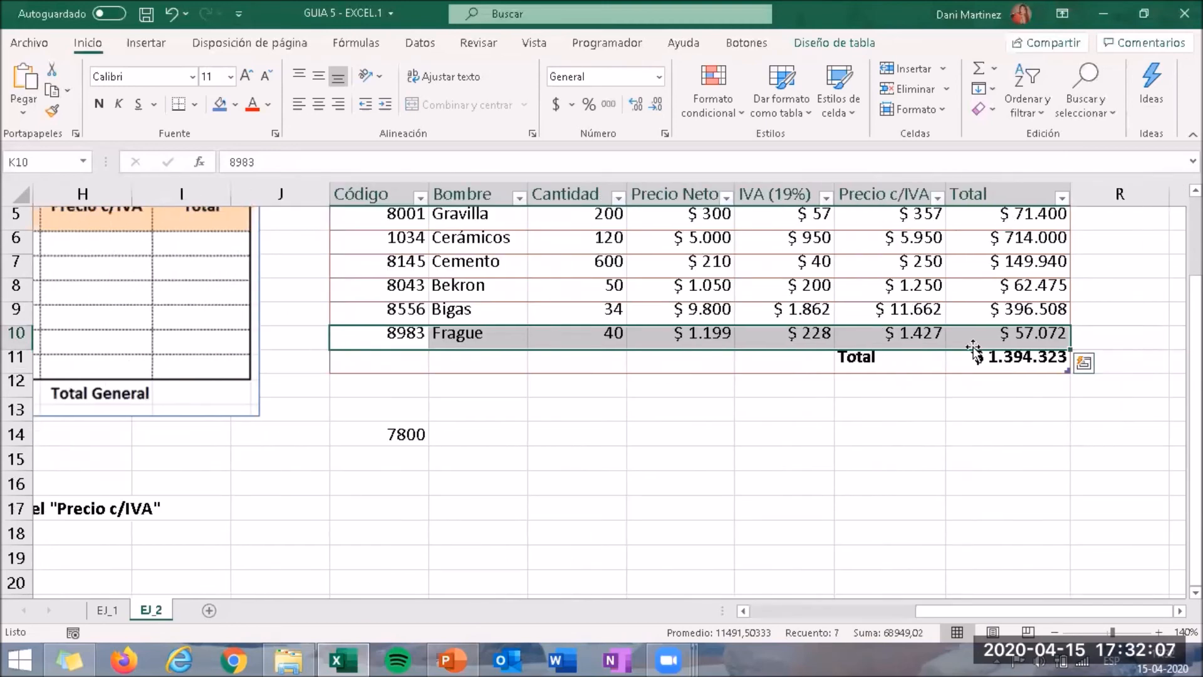
{"action": "right_click", "coordinate": [338, 344]}
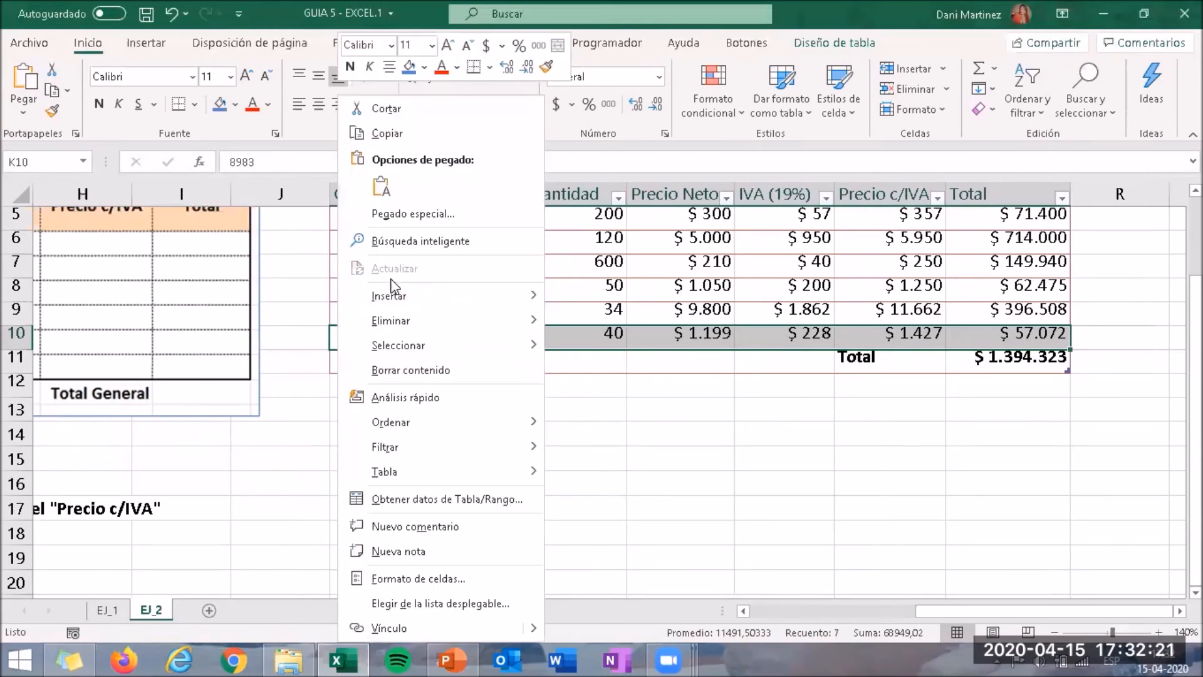
{"action": "mouse_move", "coordinate": [404, 291]}
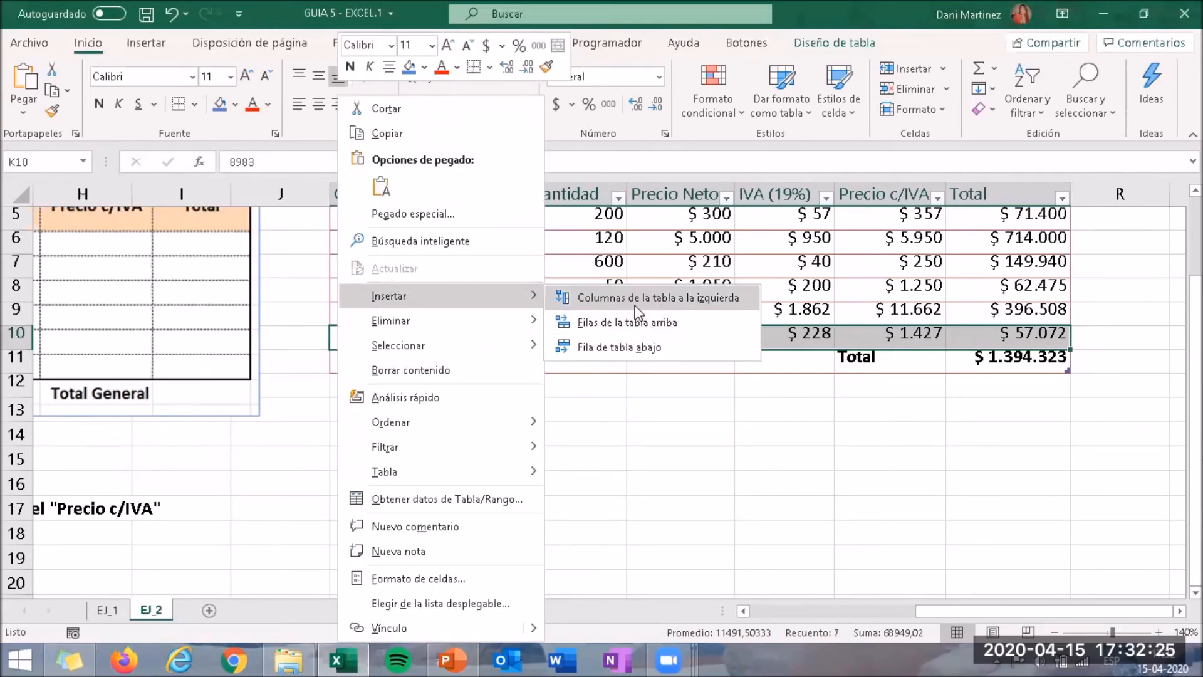
{"action": "left_click", "coordinate": [653, 348]}
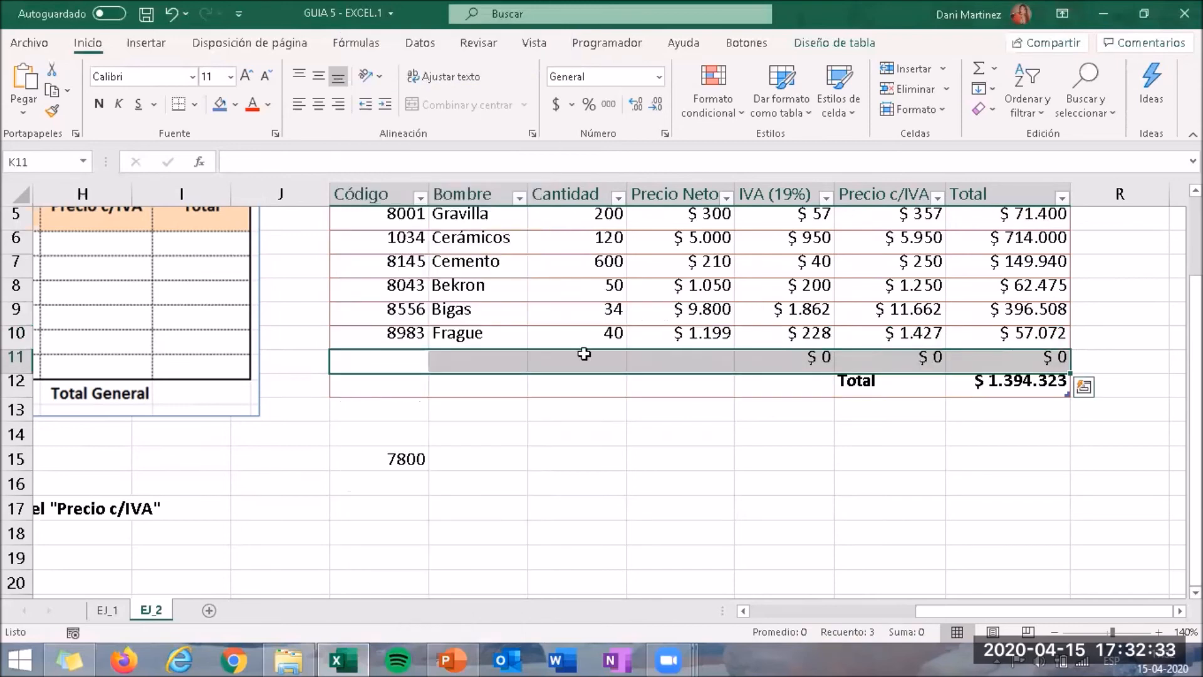
Fill the new row 11 with Código 8988, Bombre tabla and Cantidad 500.
{"action": "left_click", "coordinate": [405, 364]}
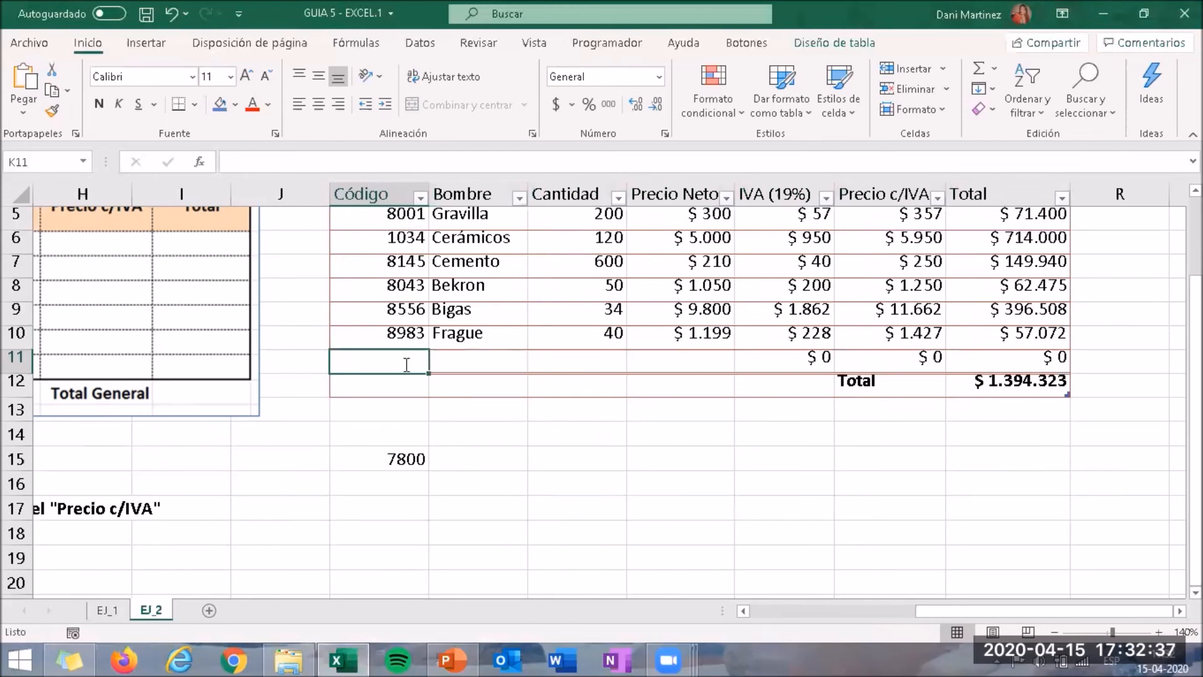
{"action": "type", "text": "8988"}
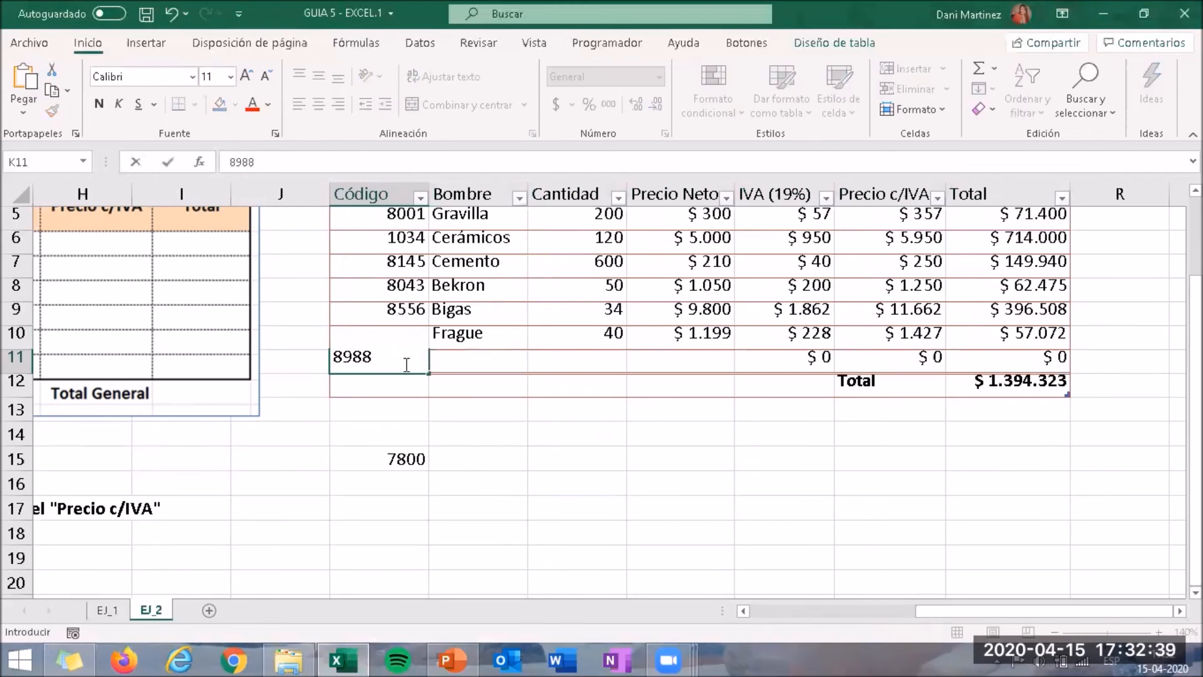
{"action": "key", "text": "Tab"}
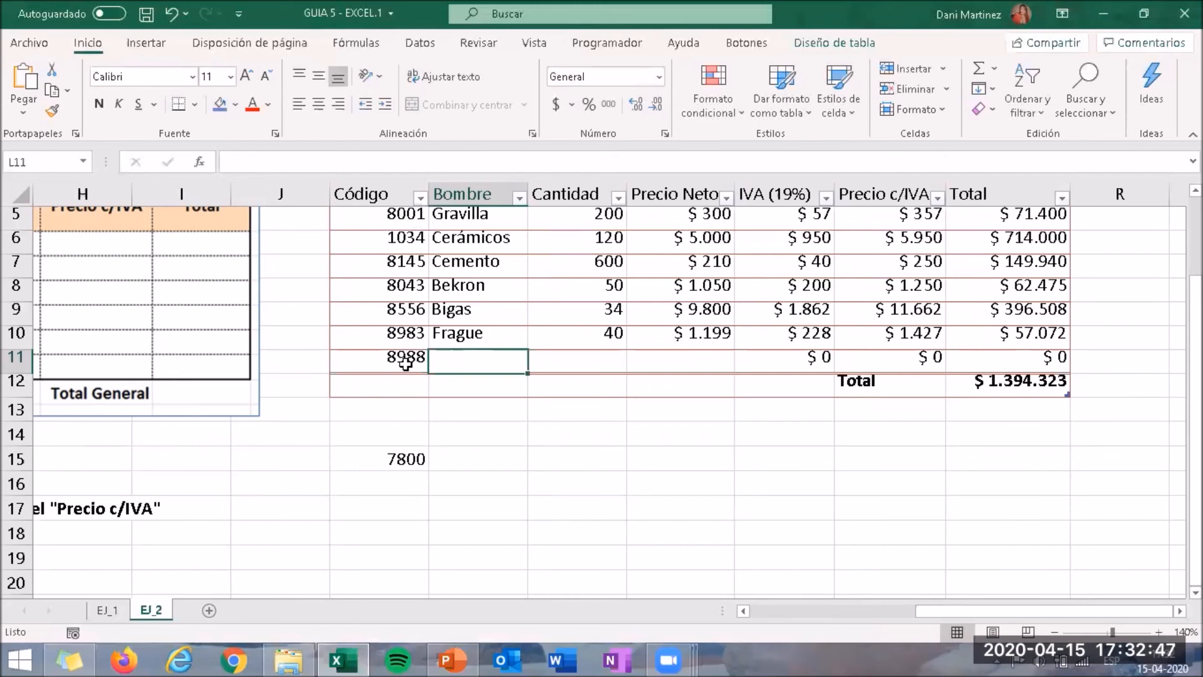
{"action": "type", "text": "Bigas"}
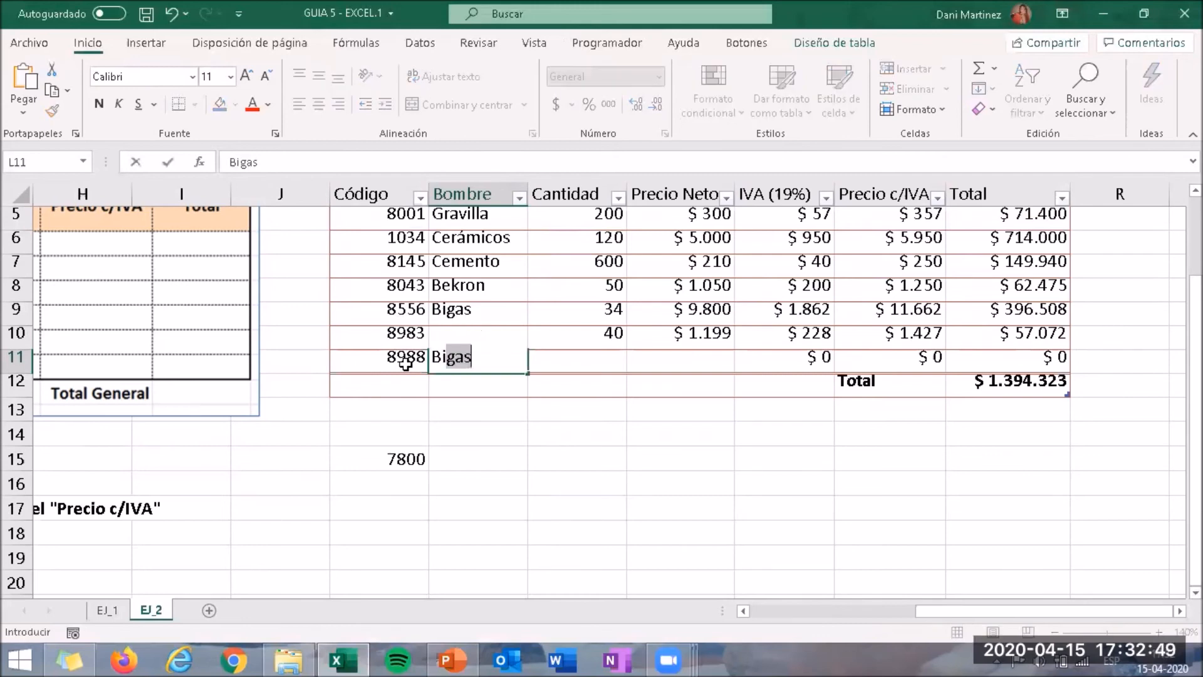
{"action": "key", "text": "BackSpace"}
{"action": "key", "text": "BackSpace"}
{"action": "key", "text": "BackSpace"}
{"action": "key", "text": "BackSpace"}
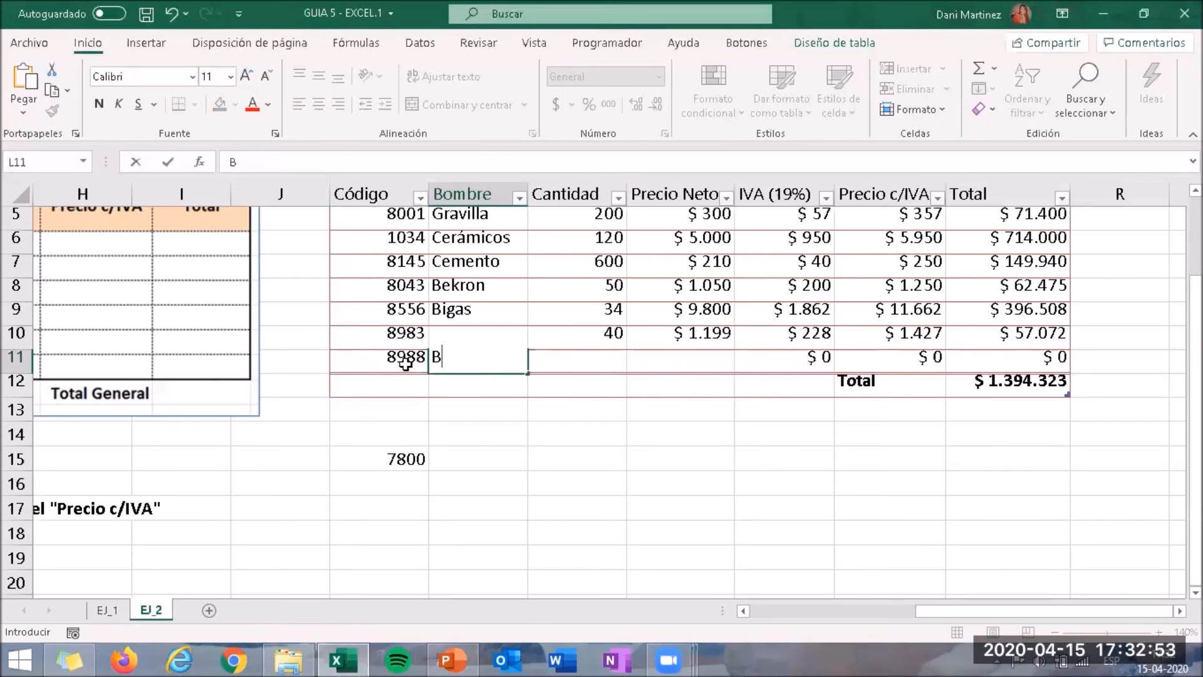
{"action": "key", "text": "BackSpace"}
{"action": "type", "text": "tabla"}
{"action": "key", "text": "Tab"}
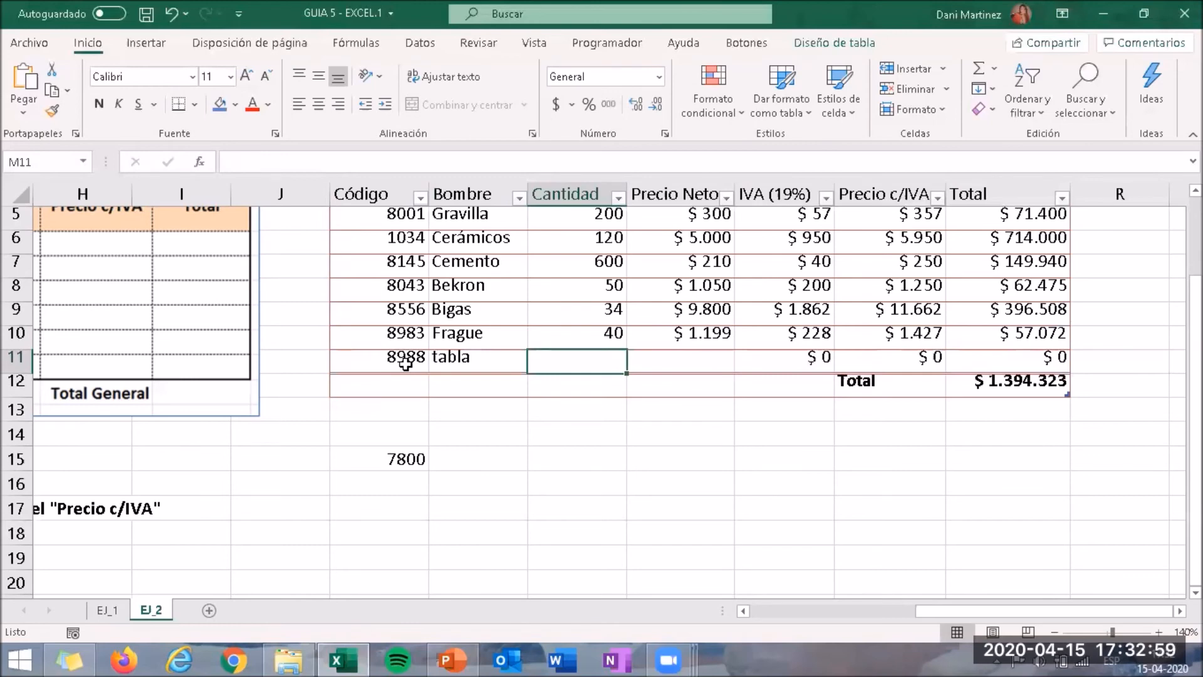
{"action": "type", "text": "500"}
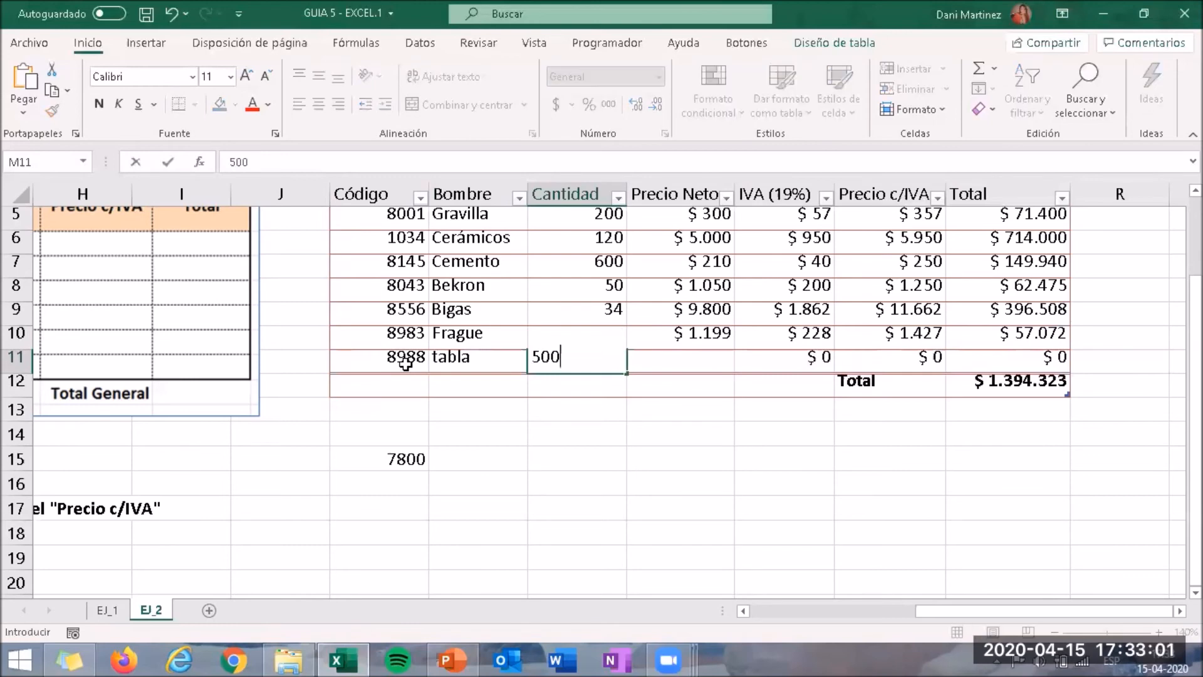
{"action": "key", "text": "Tab"}
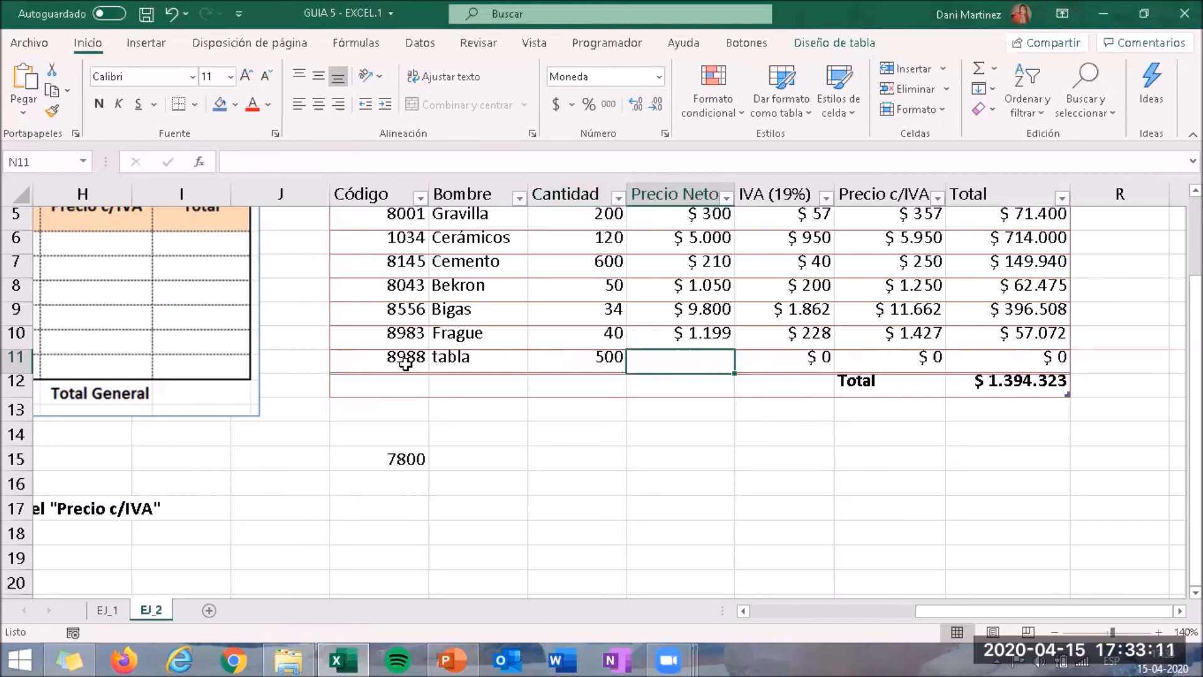
Enter a Precio Neto of 30000 for the tabla product in row 11.
{"action": "type", "text": "30000"}
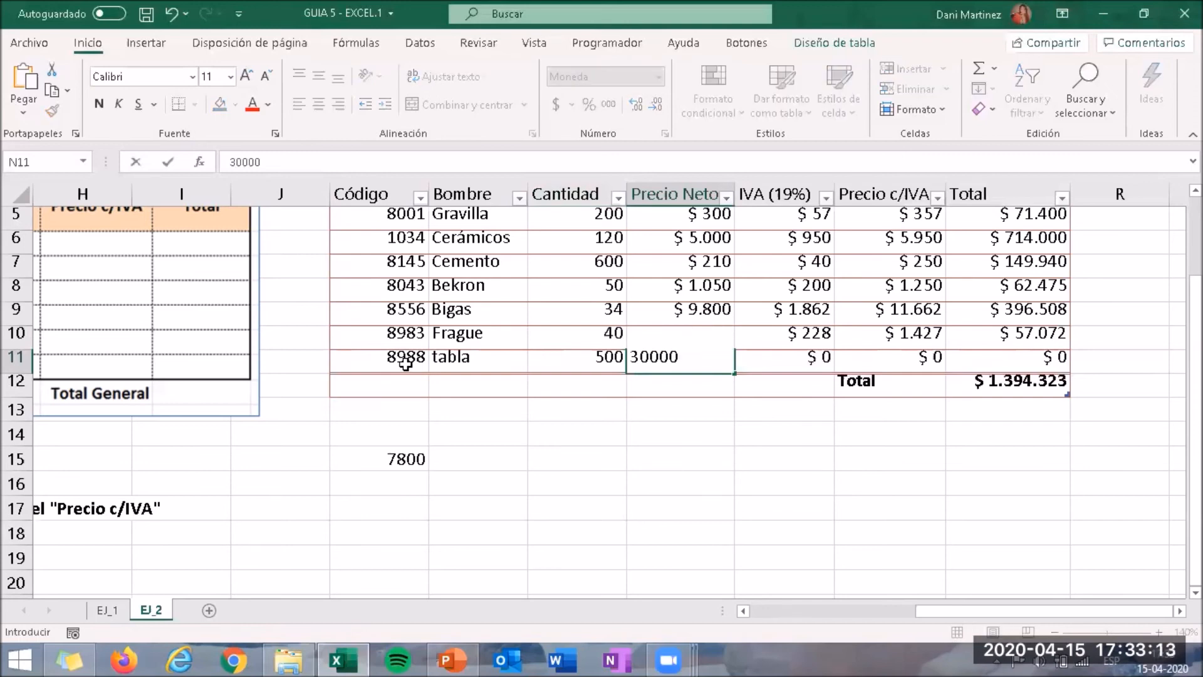
{"action": "key", "text": "Tab"}
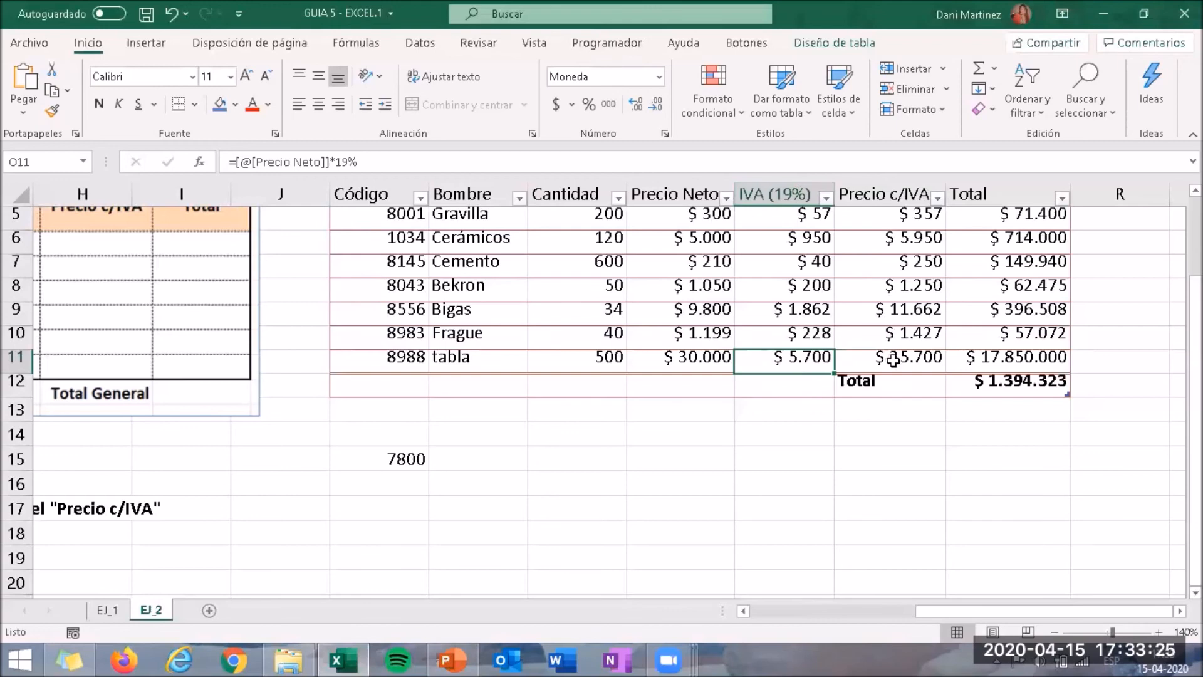
{"action": "key", "text": "Right"}
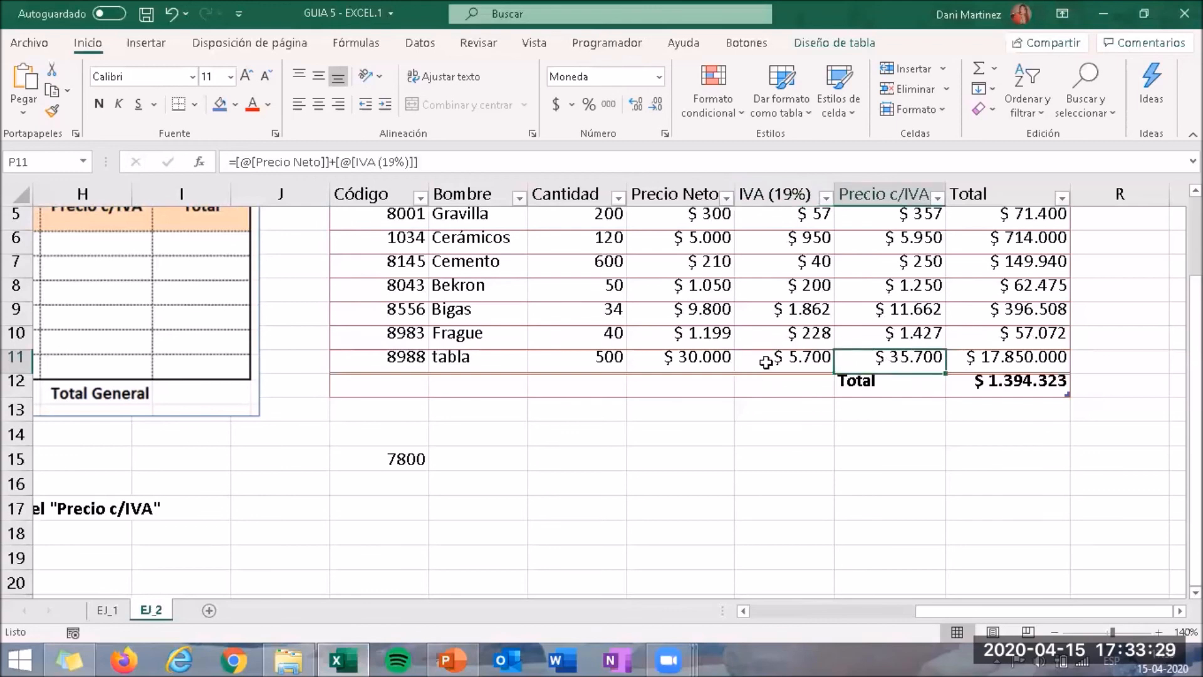
Set the Cantidad of the tabla product in row 11 to 5 and check its Total formula.
{"action": "left_click", "coordinate": [589, 367]}
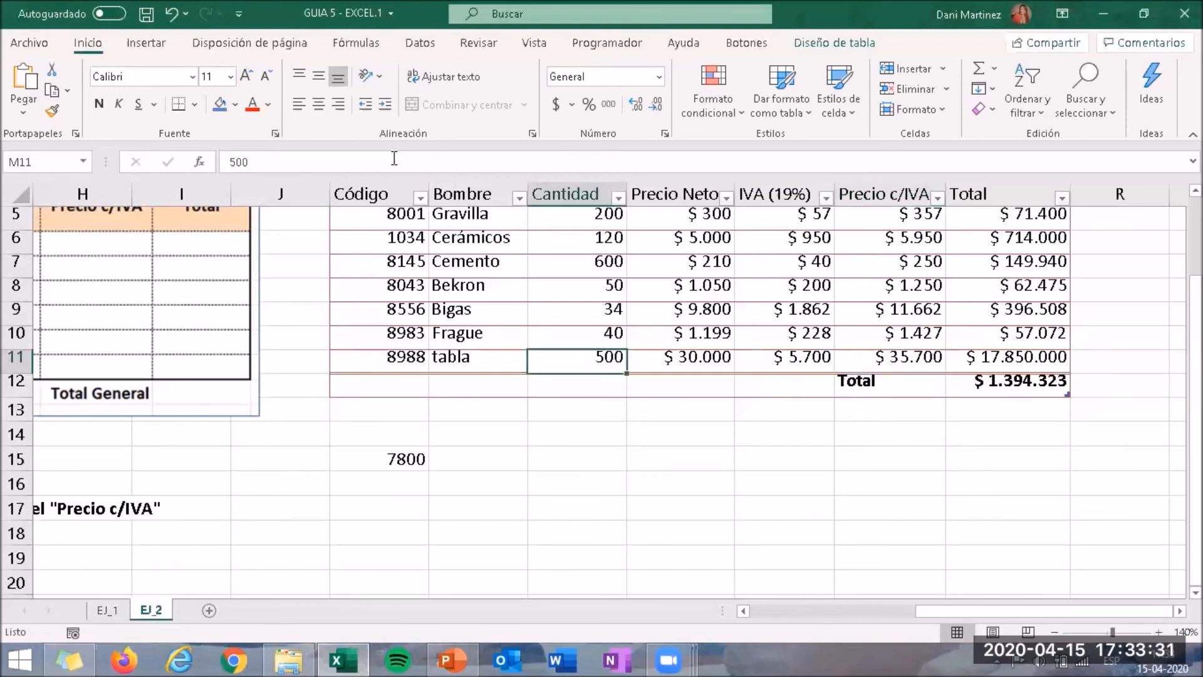
{"action": "left_click", "coordinate": [396, 160]}
{"action": "key", "text": "BackSpace"}
{"action": "key", "text": "BackSpace"}
{"action": "key", "text": "Return"}
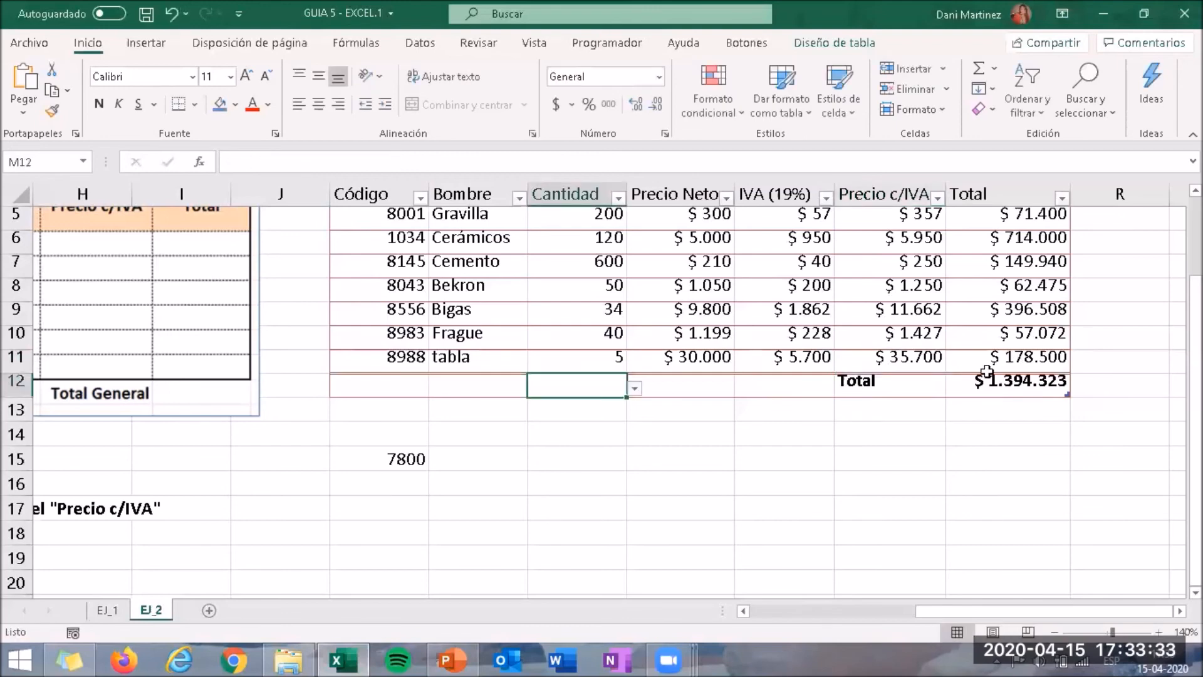
{"action": "left_click", "coordinate": [1022, 406]}
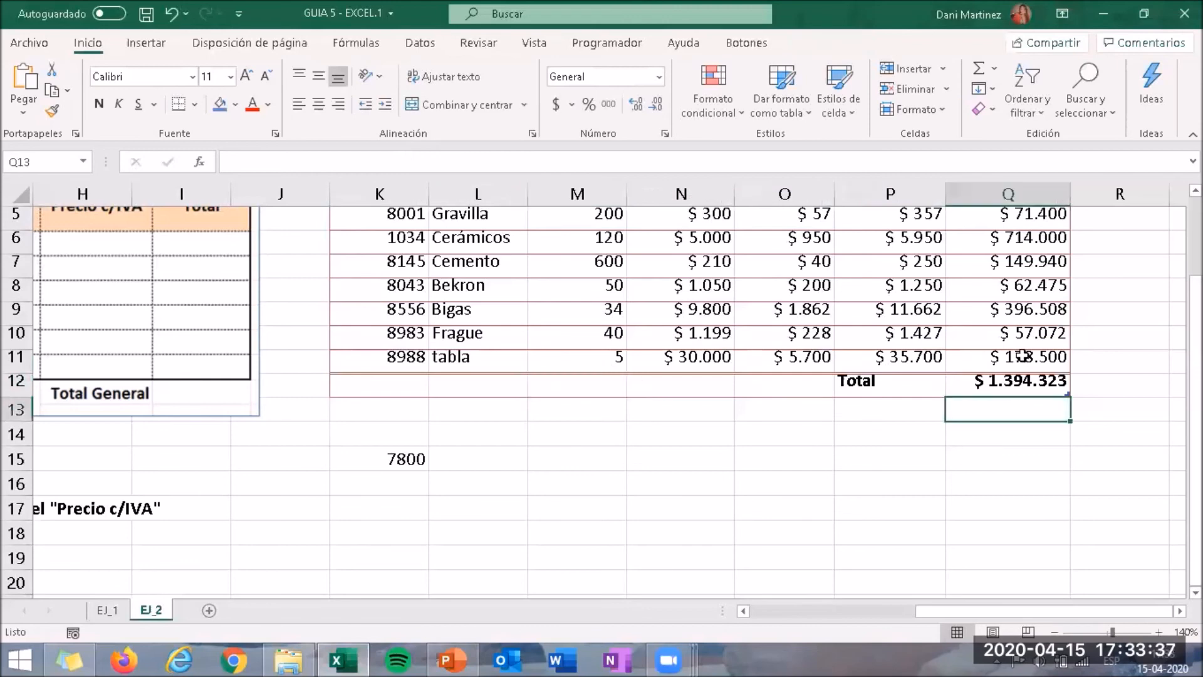
{"action": "left_click", "coordinate": [1030, 364]}
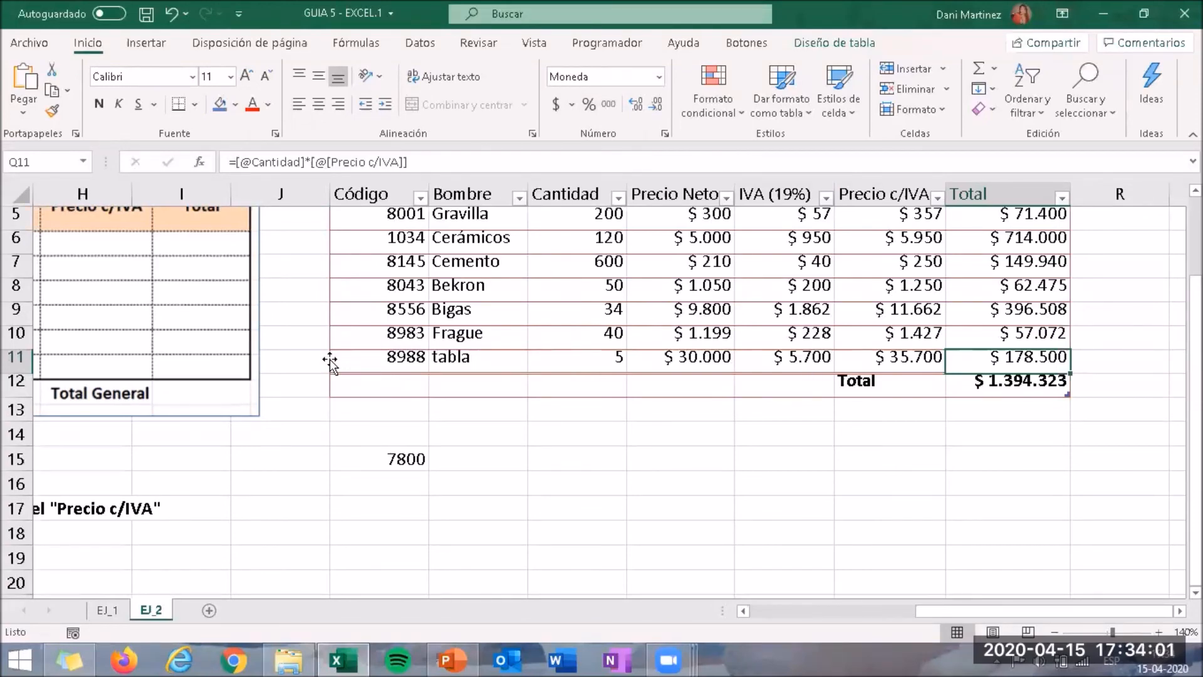
Insert a new table row directly below the tabla row of the product table.
{"action": "left_click", "coordinate": [408, 457]}
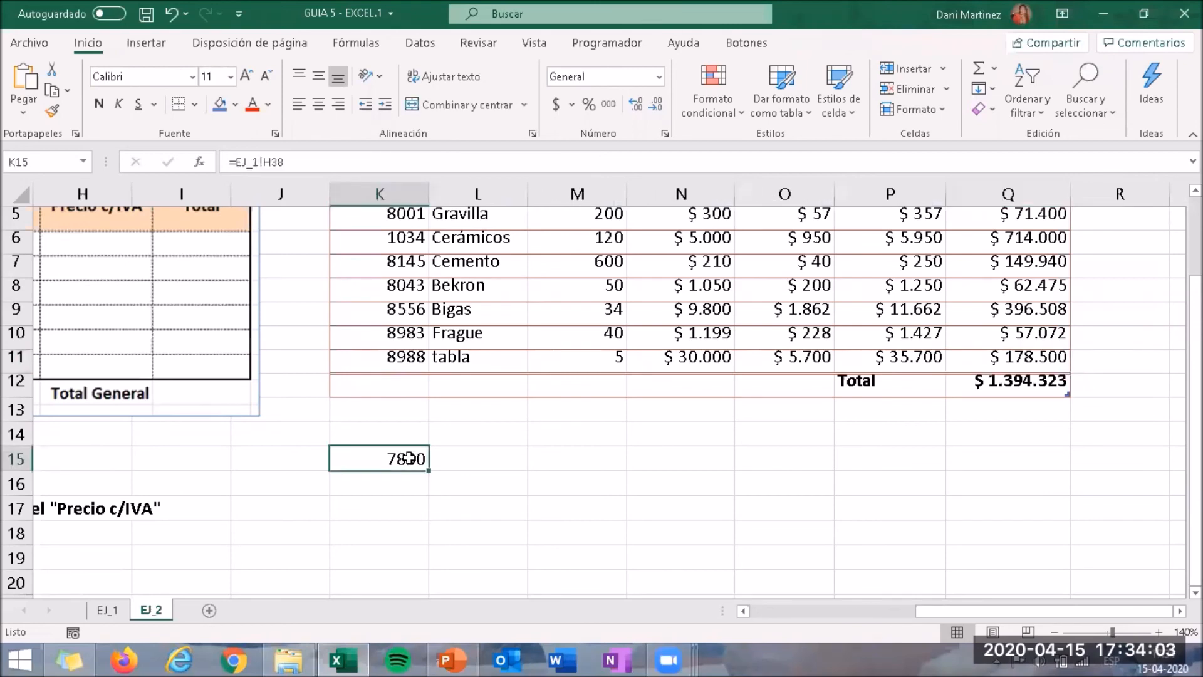
{"action": "right_click", "coordinate": [330, 362]}
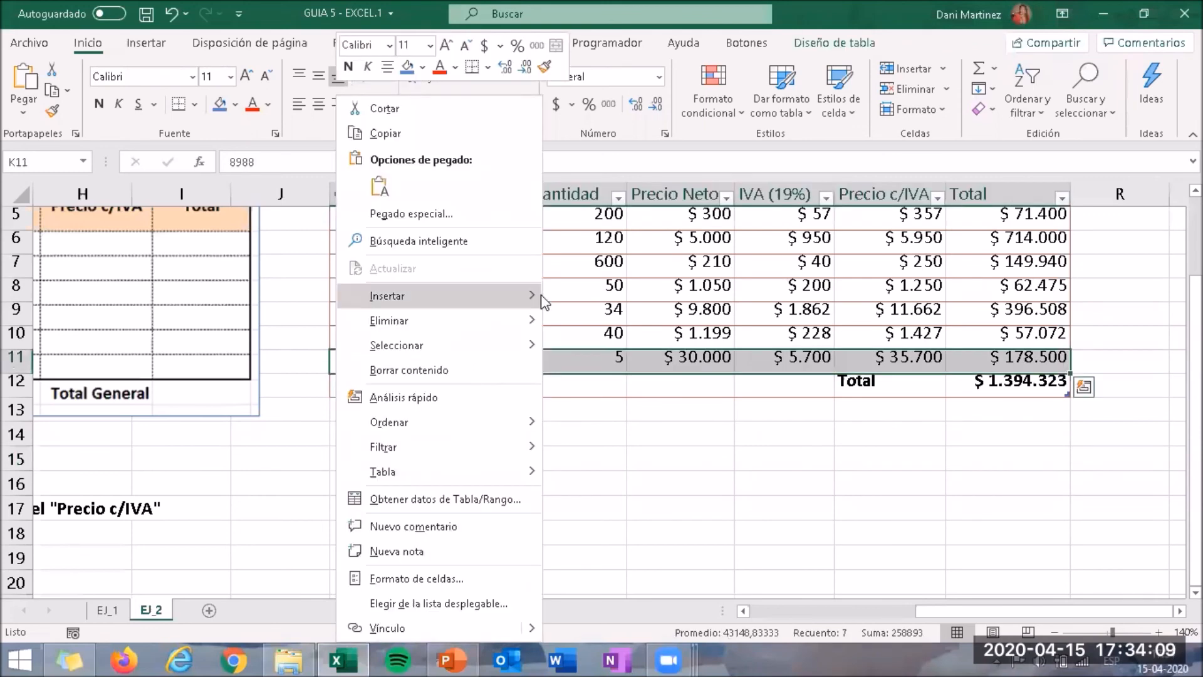
{"action": "mouse_move", "coordinate": [536, 297]}
{"action": "left_click", "coordinate": [642, 352]}
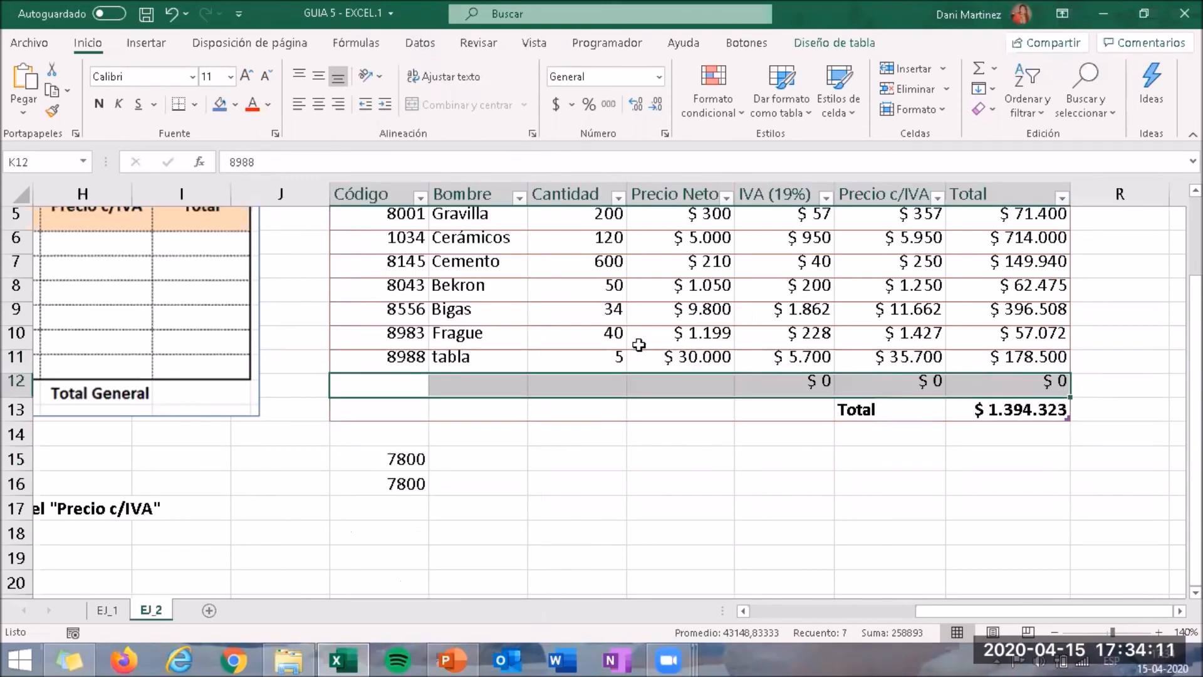
Fill the new row 12 with Código 8945, Bombre planta and Cantidad 10.
{"action": "left_click", "coordinate": [412, 382]}
{"action": "key", "text": "BackSpace"}
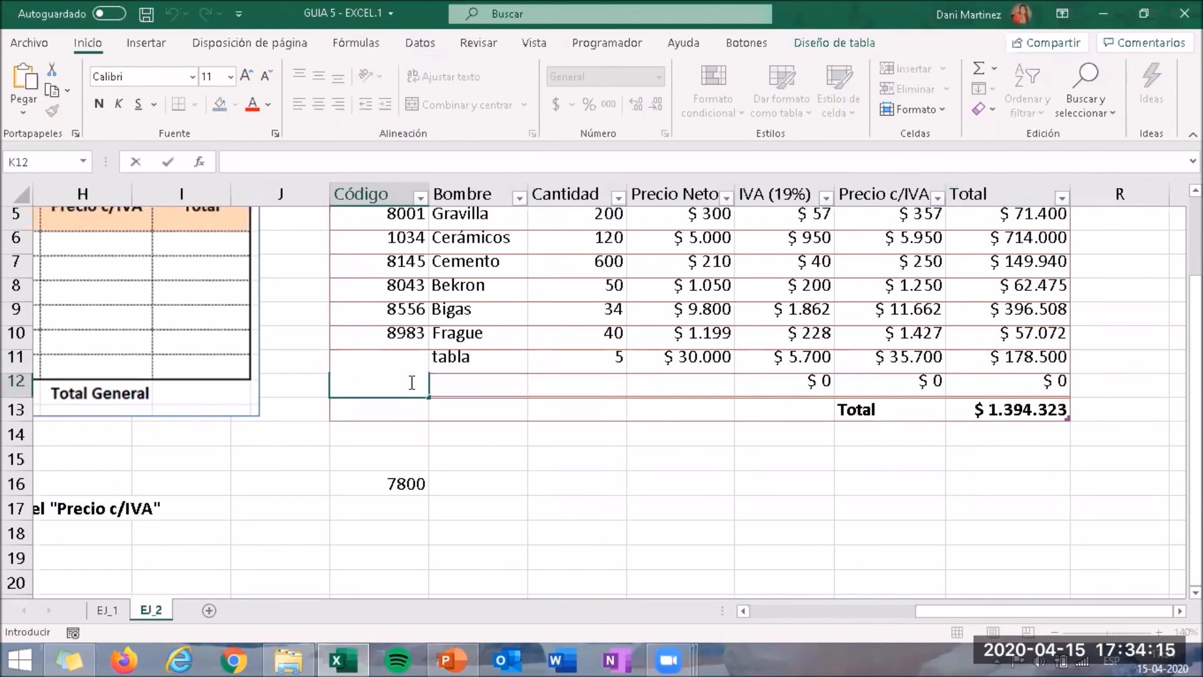
{"action": "type", "text": "8945"}
{"action": "key", "text": "Tab"}
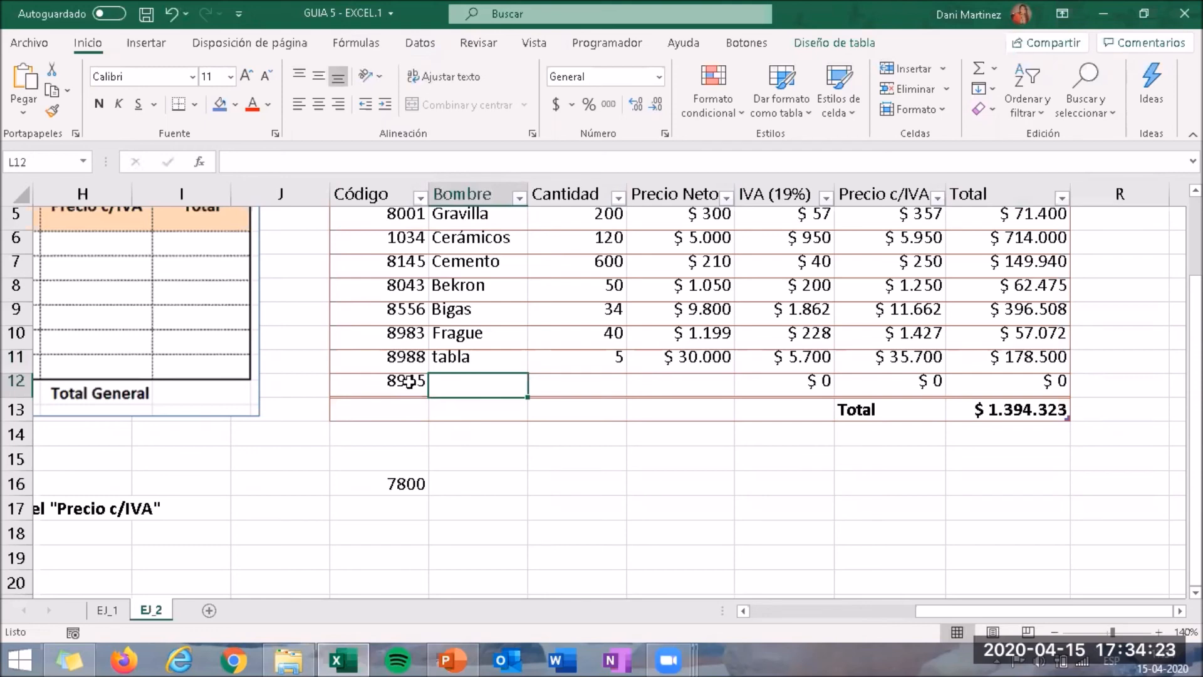
{"action": "type", "text": "planta"}
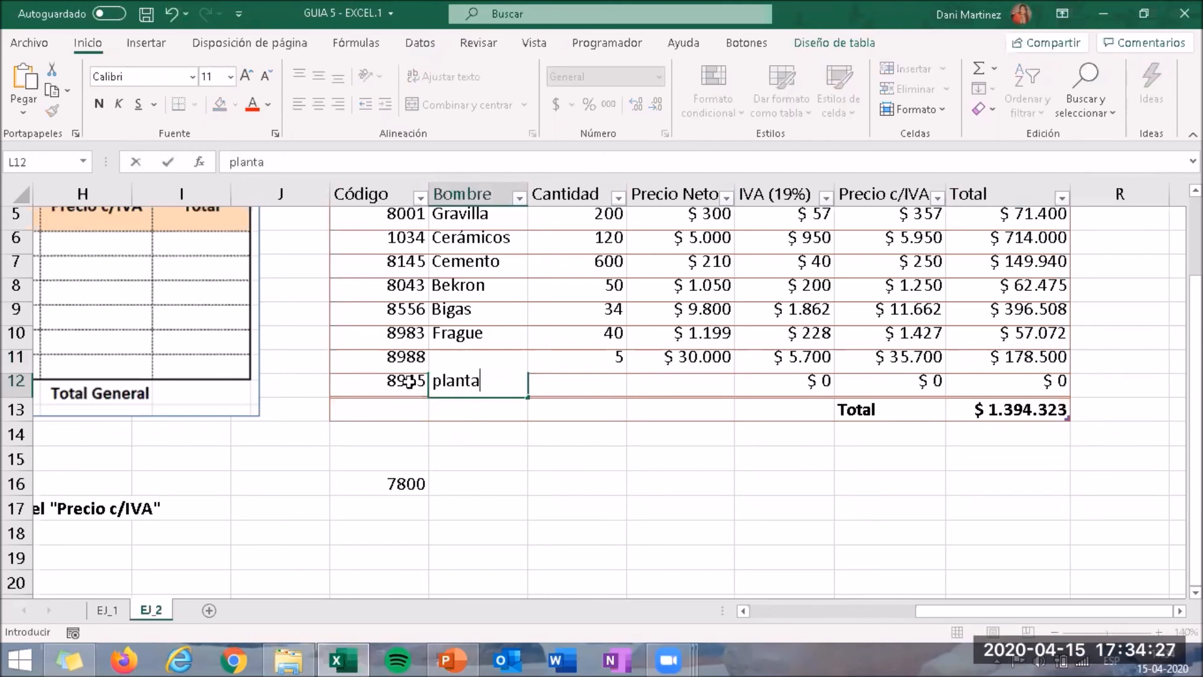
{"action": "key", "text": "Tab"}
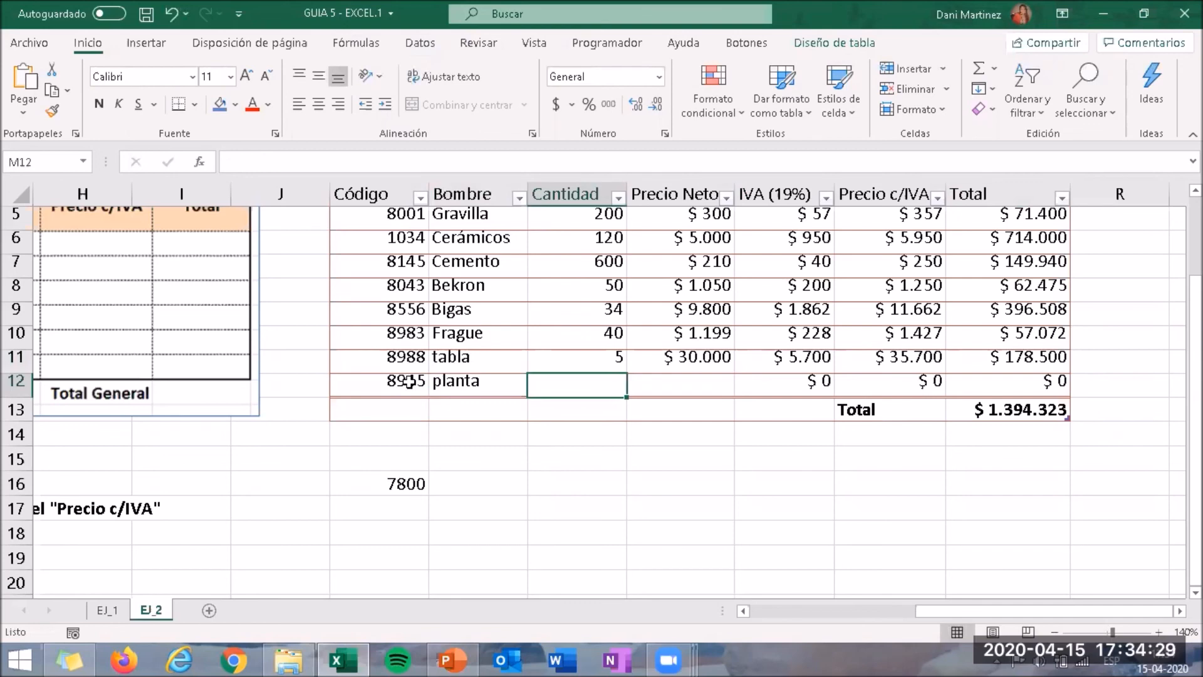
{"action": "type", "text": "10"}
{"action": "key", "text": "Tab"}
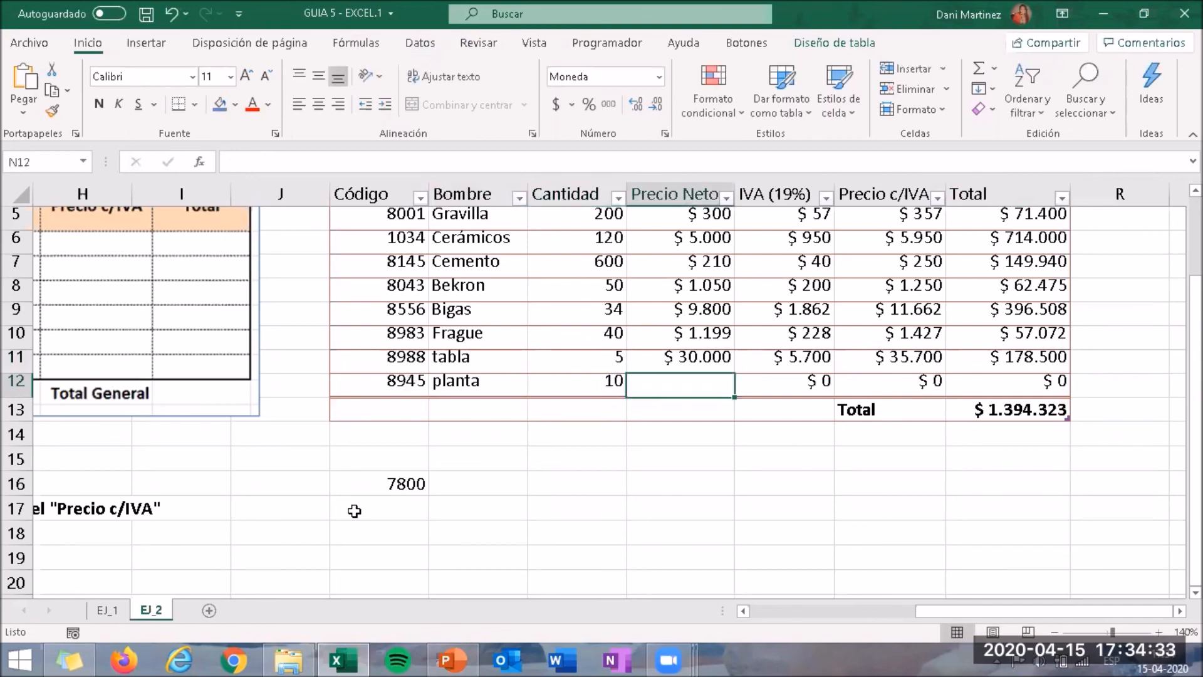
Clear the loose reference in K16 and set planta's Precio Neto in N12 to a reference to the Teclado TOTAL, EJ_1!H38.
{"action": "left_click", "coordinate": [415, 483]}
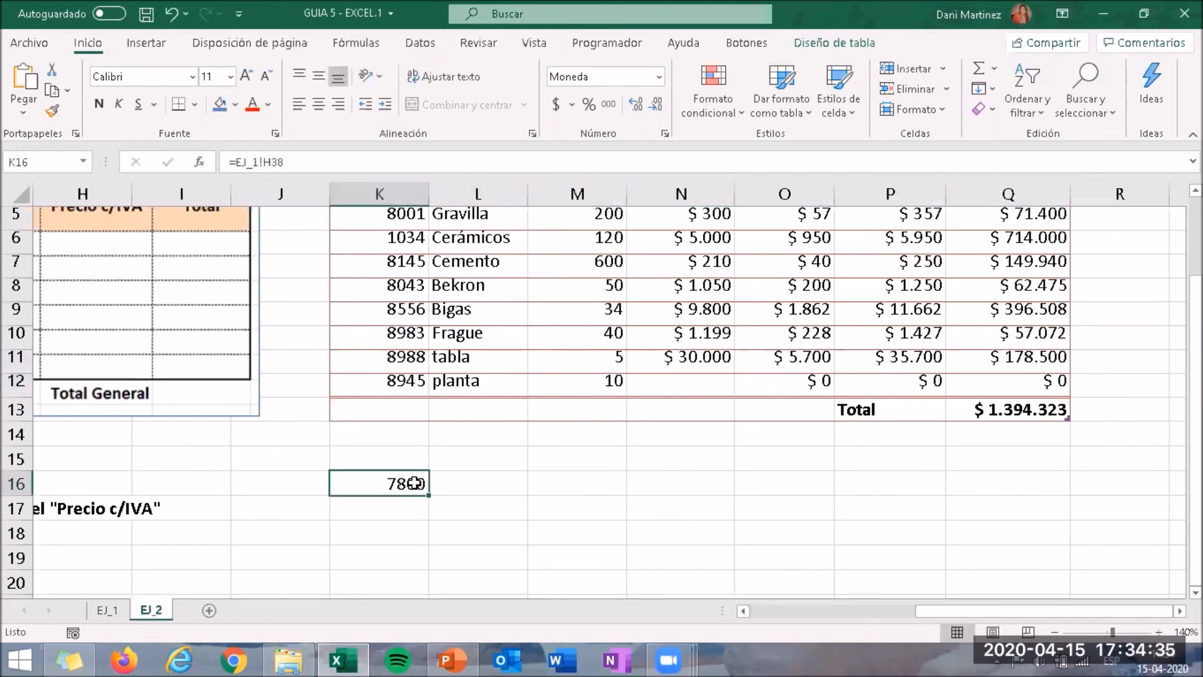
{"action": "key", "text": "BackSpace"}
{"action": "left_click", "coordinate": [690, 382]}
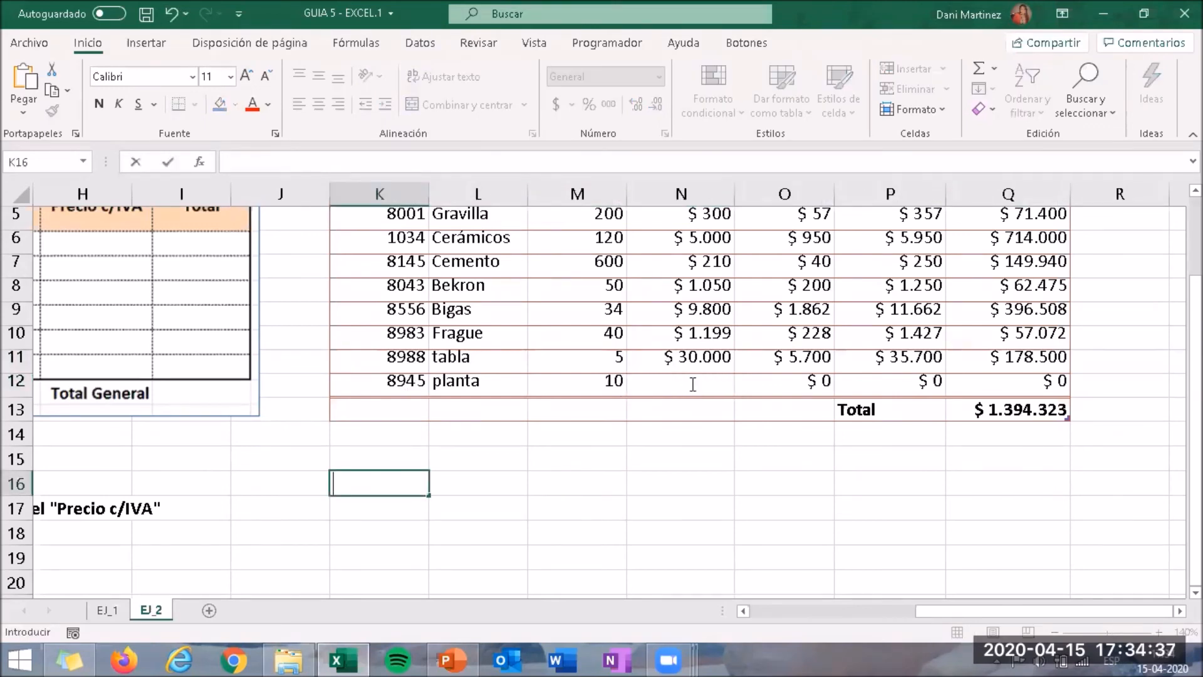
{"action": "type", "text": "="}
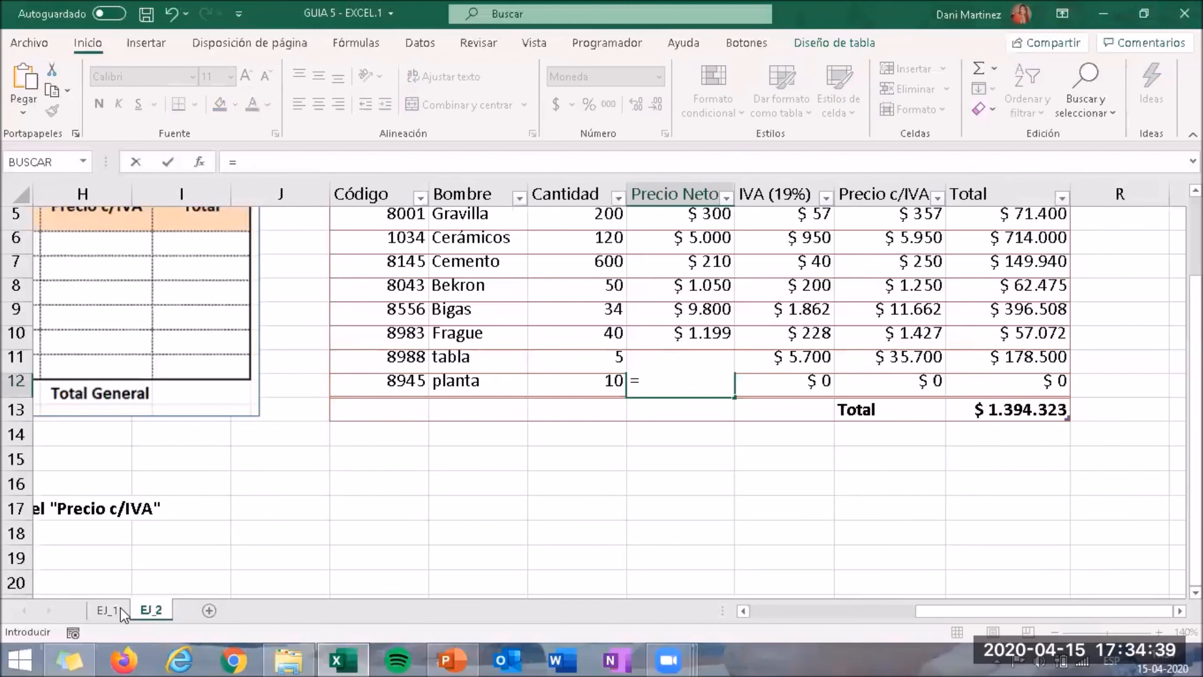
{"action": "key", "text": "ctrl+Page_Up"}
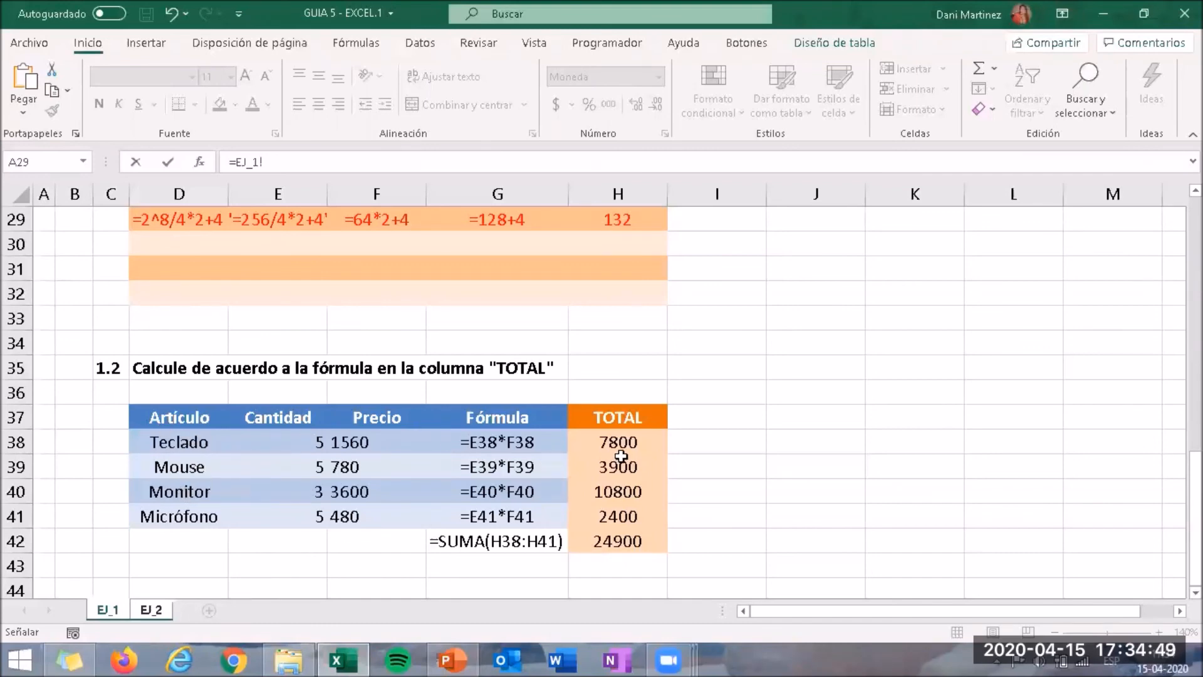
{"action": "left_click", "coordinate": [631, 446]}
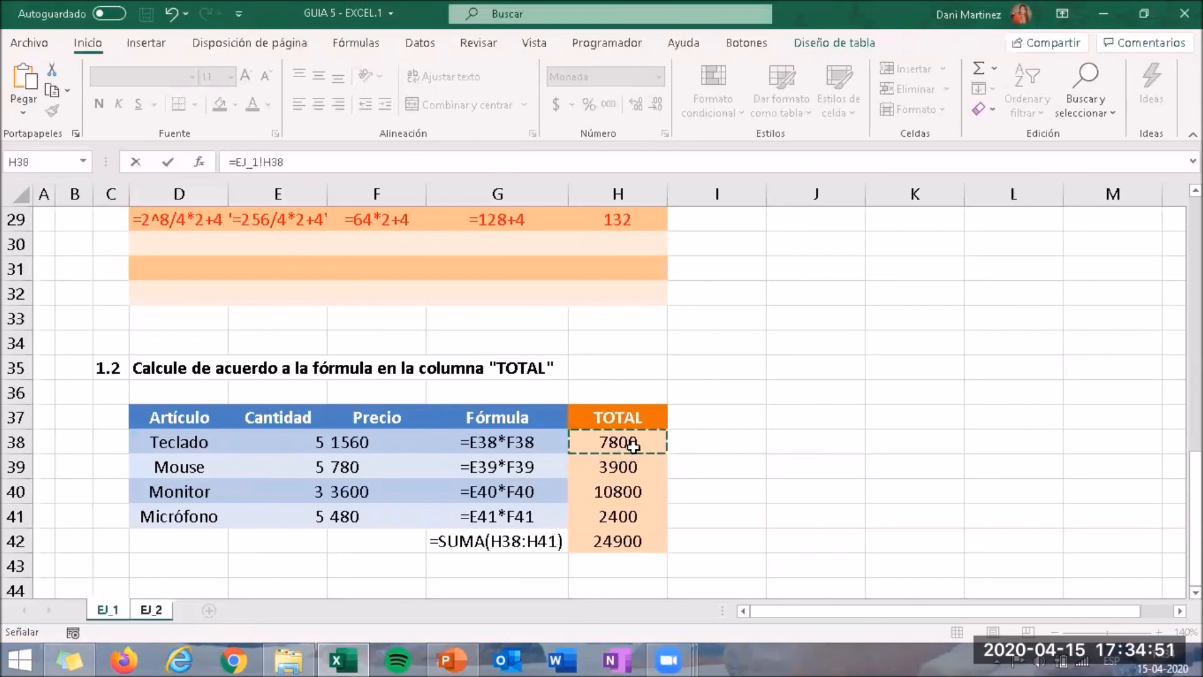
{"action": "key", "text": "Return"}
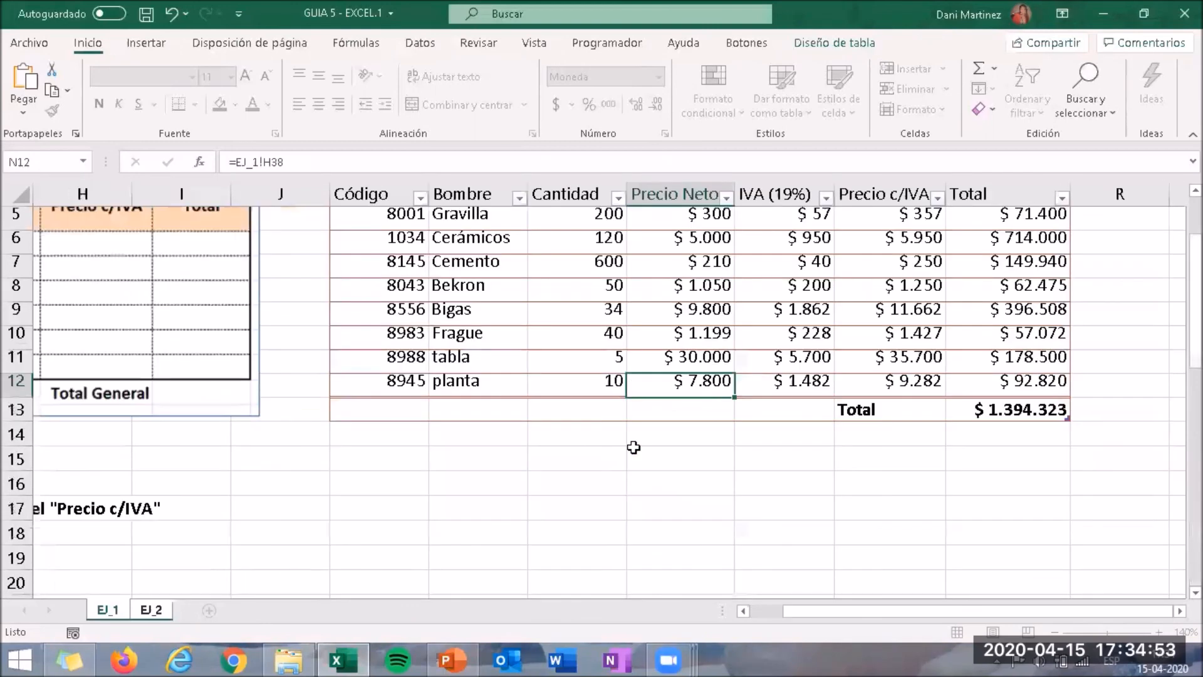
Examine the reference formula in planta's Precio Neto and the source formula of the Teclado TOTAL in H38 of sheet EJ_1.
{"action": "left_click", "coordinate": [690, 381]}
{"action": "left_click", "coordinate": [319, 160]}
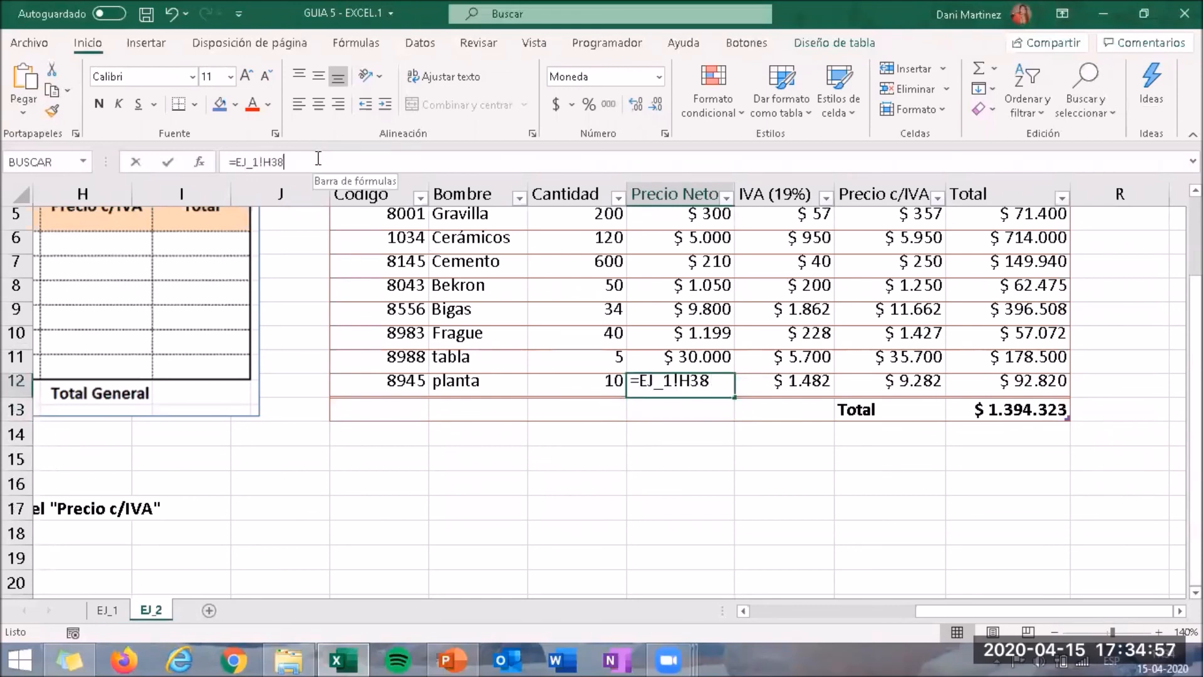
{"action": "left_click_drag", "start_coordinate": [285, 162], "coordinate": [216, 172]}
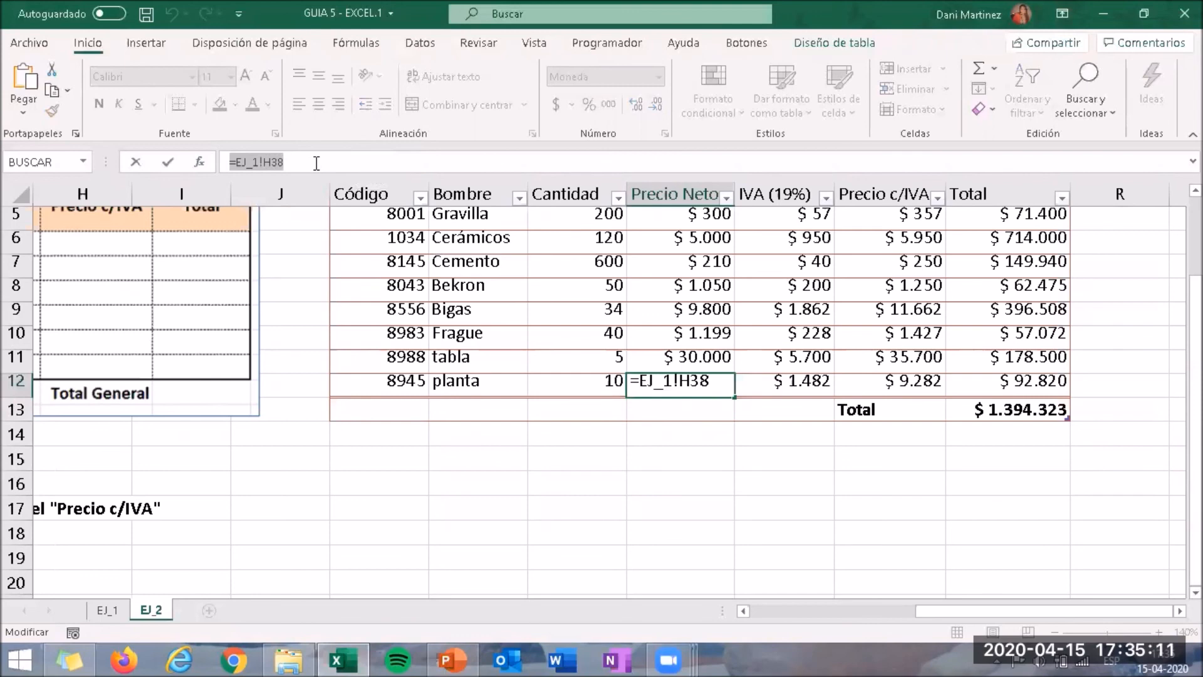
{"action": "key", "text": "Return"}
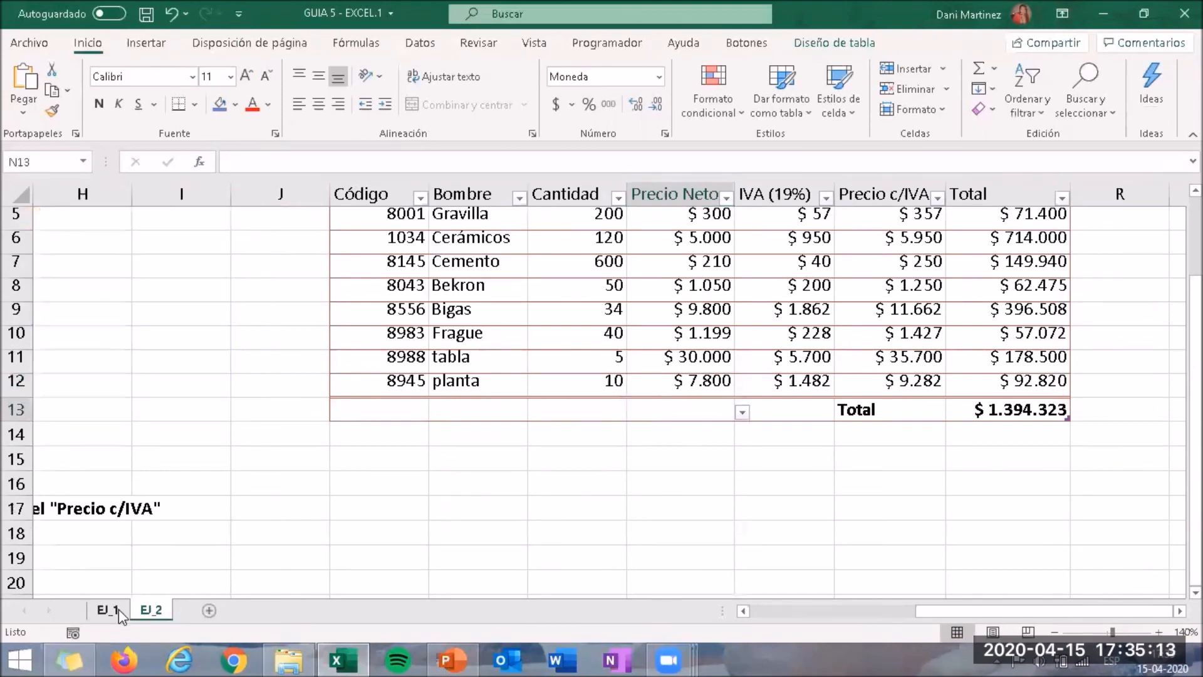
{"action": "left_click", "coordinate": [118, 609]}
{"action": "left_click", "coordinate": [603, 442]}
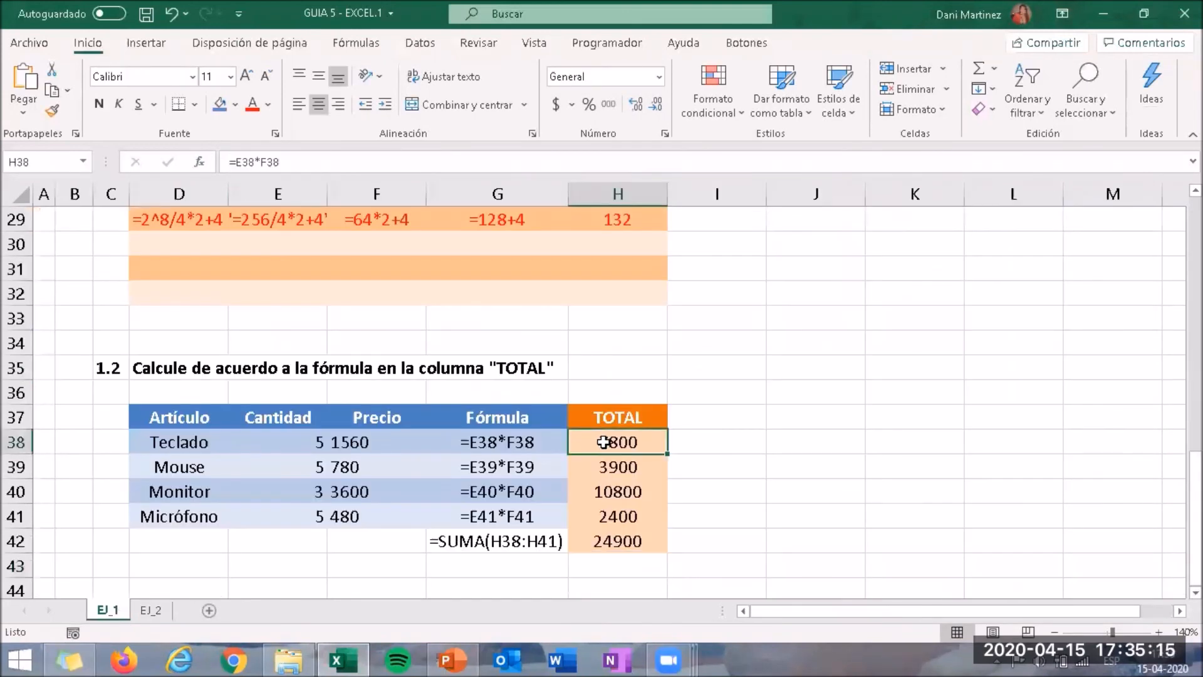
{"action": "double_click", "coordinate": [605, 442]}
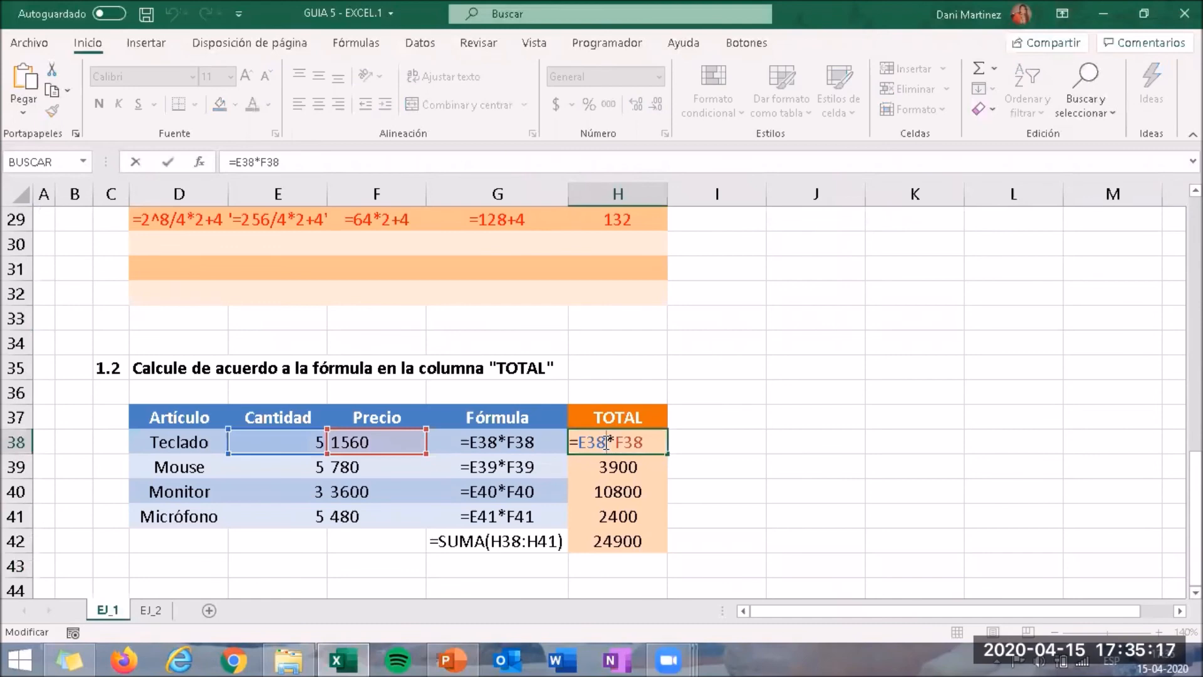
Set the Teclado Cantidad in cell E38 of sheet EJ_1 to 7.
{"action": "left_click", "coordinate": [395, 442]}
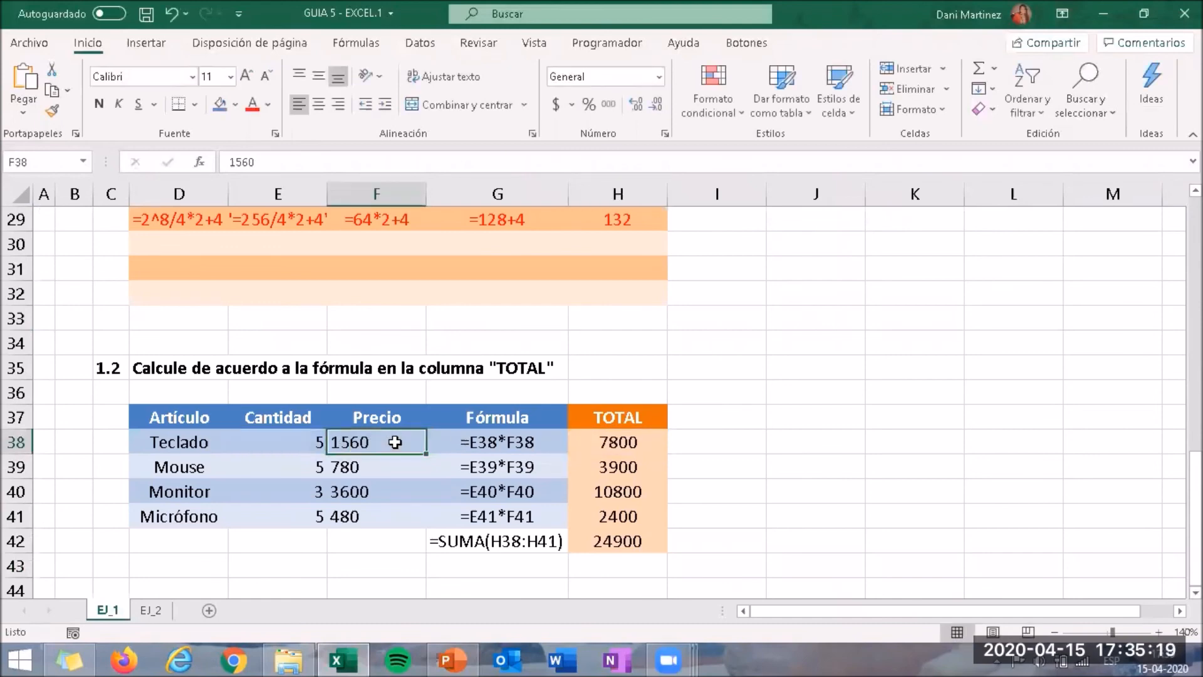
{"action": "double_click", "coordinate": [395, 443]}
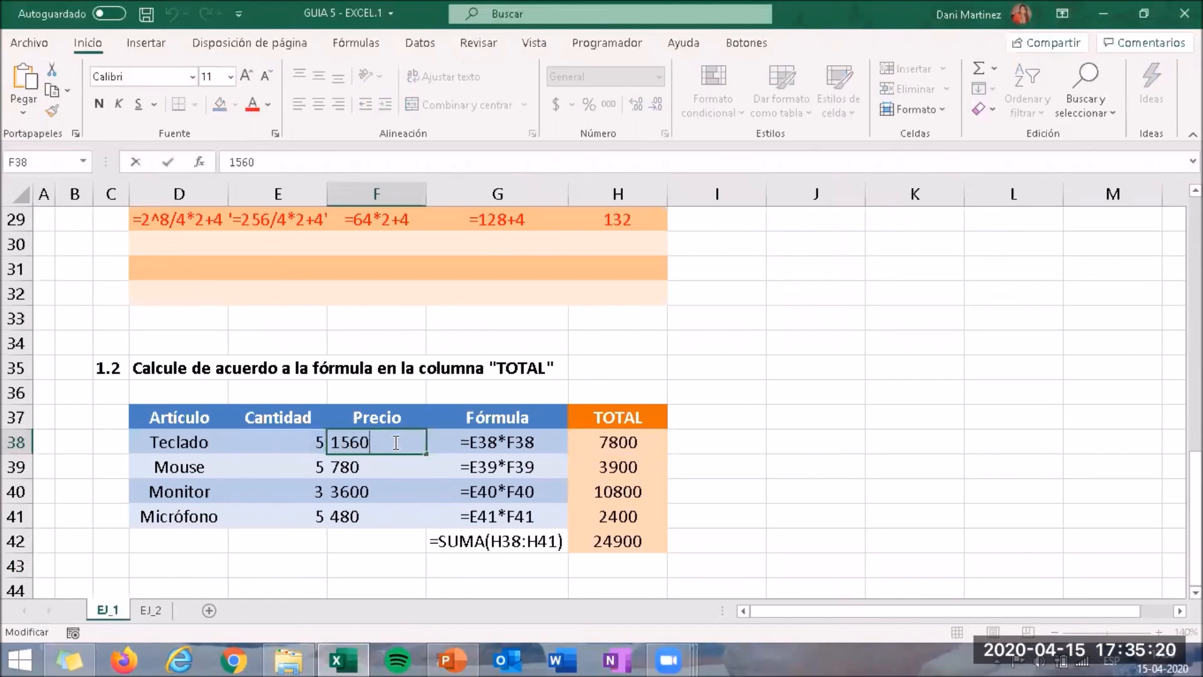
{"action": "left_click", "coordinate": [320, 440]}
{"action": "type", "text": "7"}
{"action": "key", "text": "Return"}
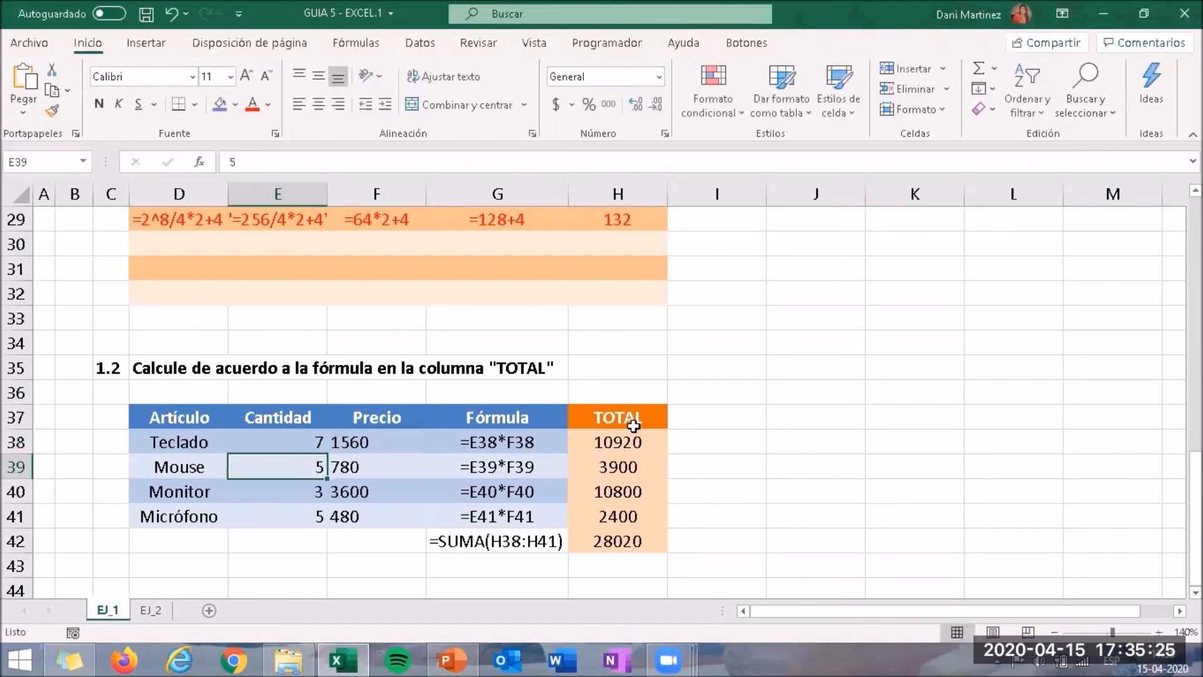
Compare the Teclado TOTAL on sheet EJ_1 with the linked Precio Neto of planta on sheet EJ_2.
{"action": "left_click", "coordinate": [634, 442]}
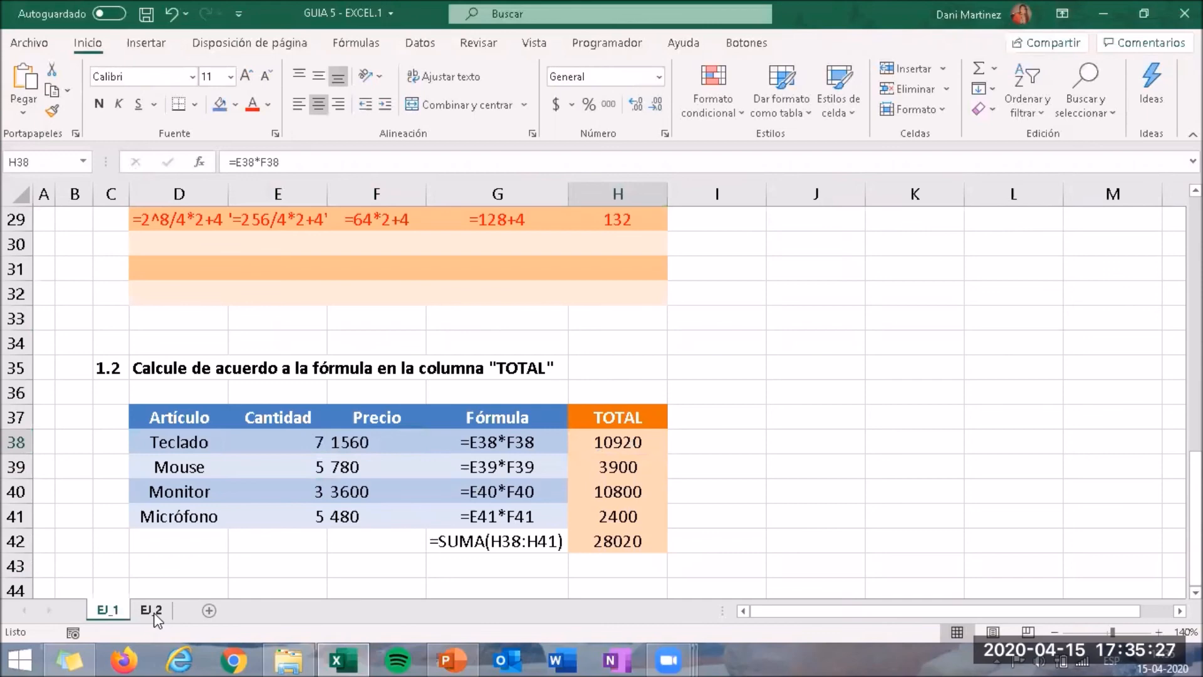
{"action": "left_click", "coordinate": [154, 615]}
{"action": "left_click", "coordinate": [704, 387]}
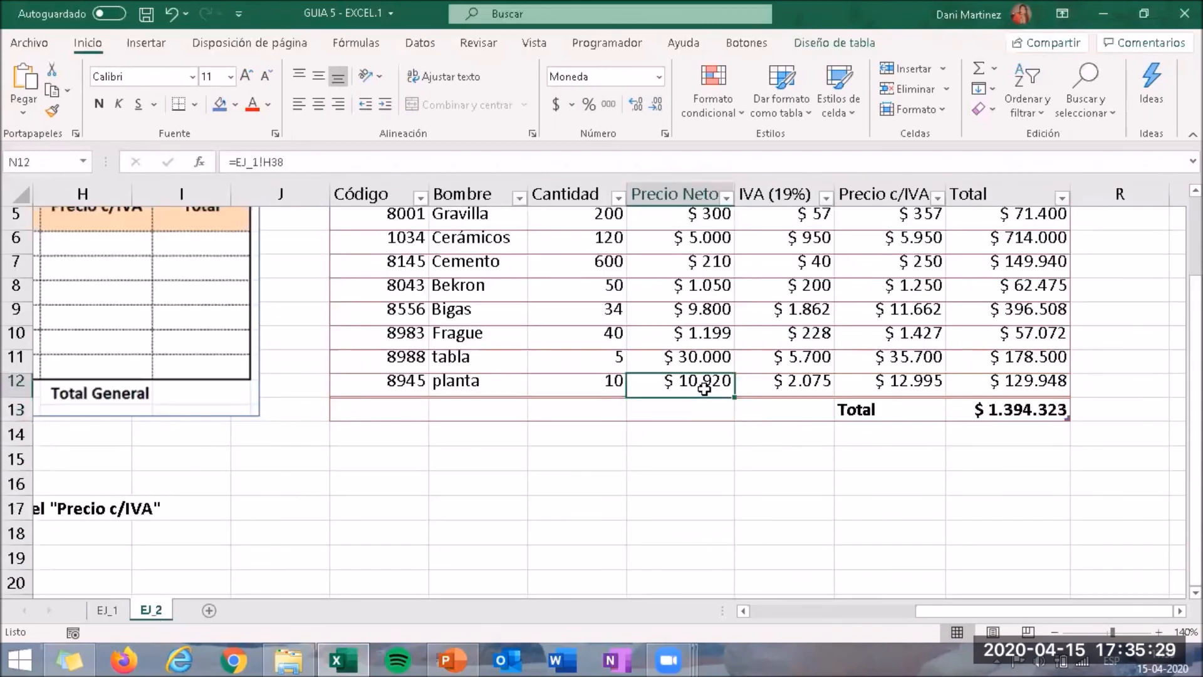